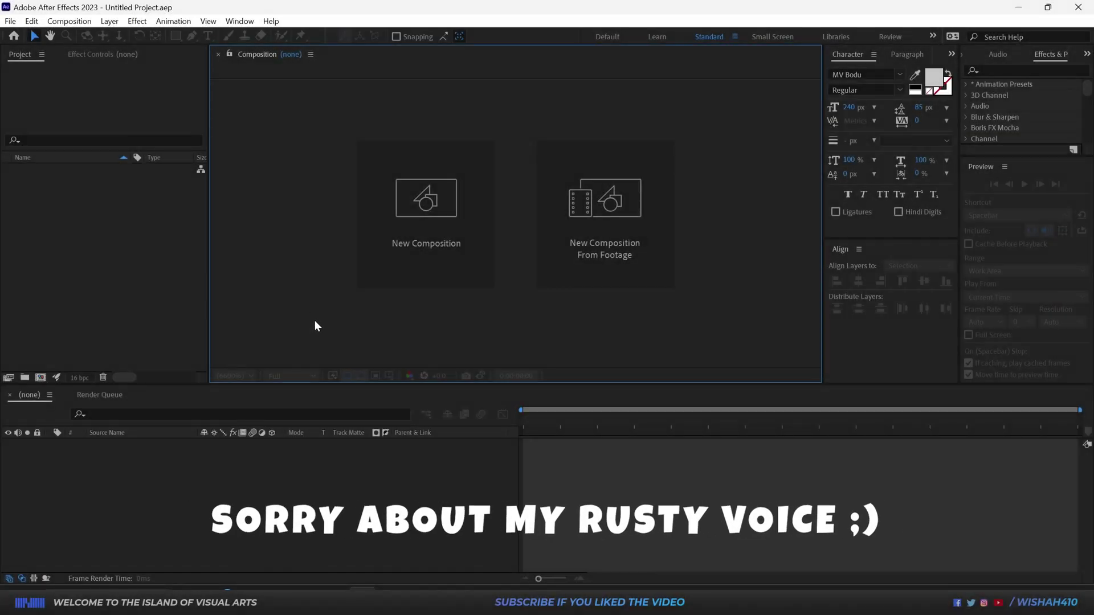
# Step: Create a 1080 × 1080 px, 60 fps, 15-second composition named "Twitter logo animation" with a black background, and turn off the transparency grid
pyautogui.click(422, 231)
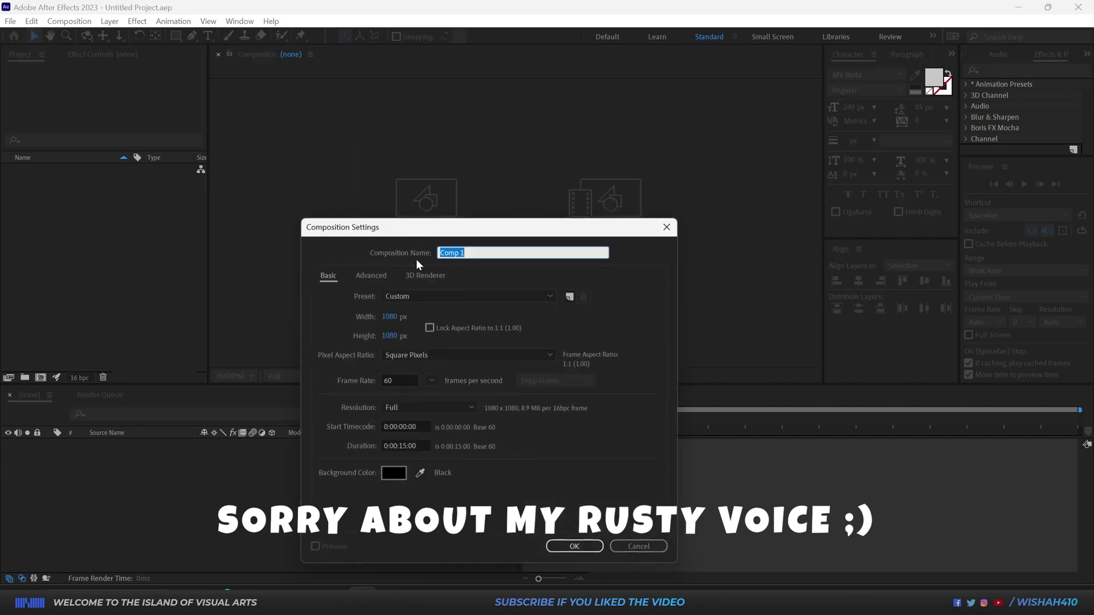
pyautogui.moveTo(427, 253); pyautogui.dragTo(449, 199)
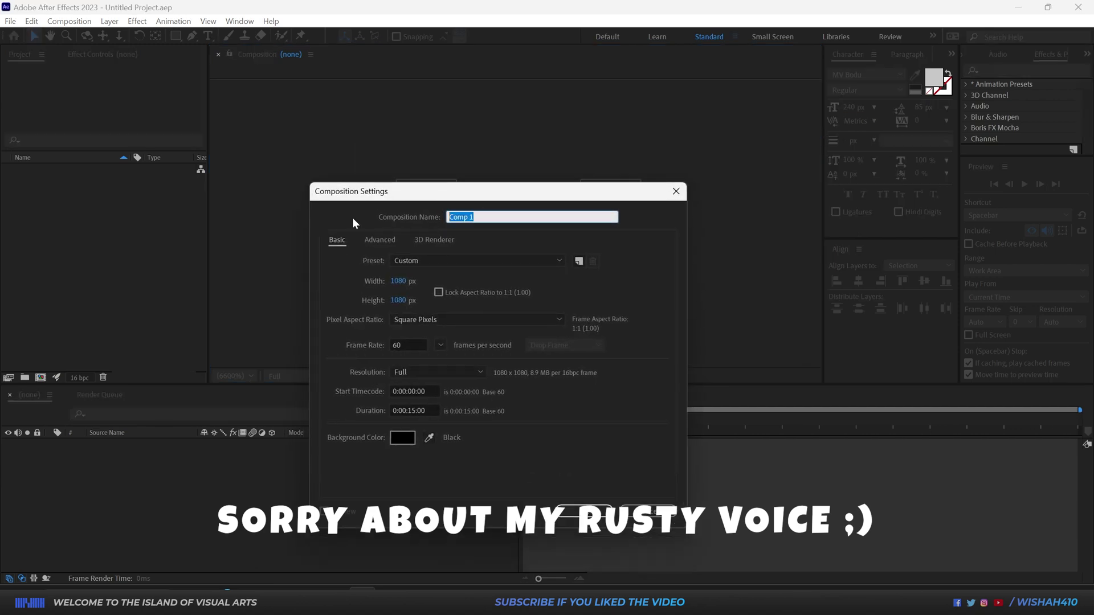
pyautogui.write('Twitter logo animation')
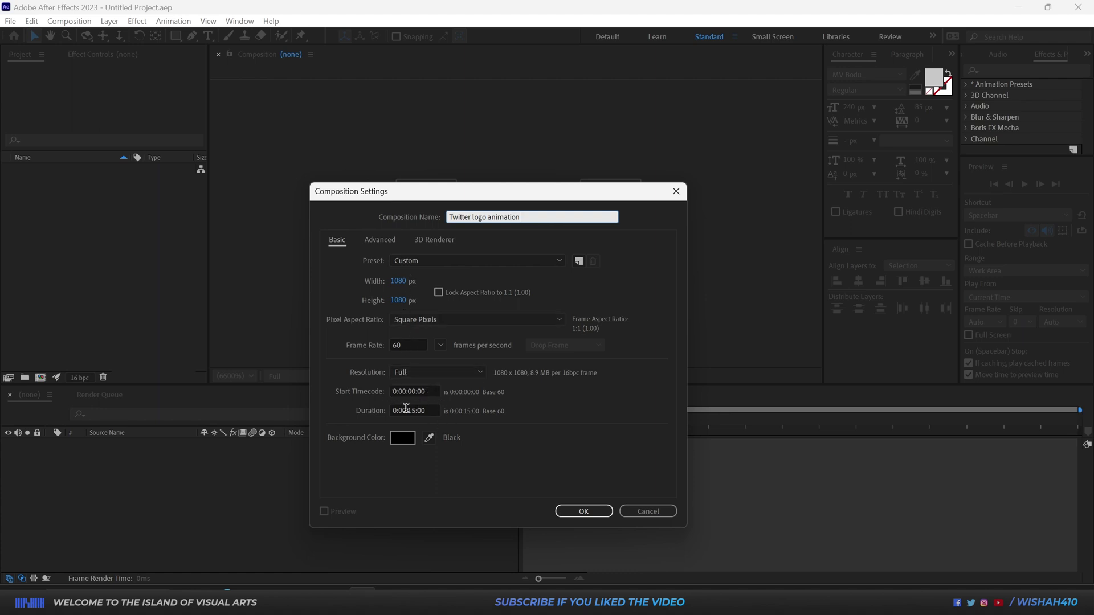
pyautogui.click(407, 437)
pyautogui.click(978, 227)
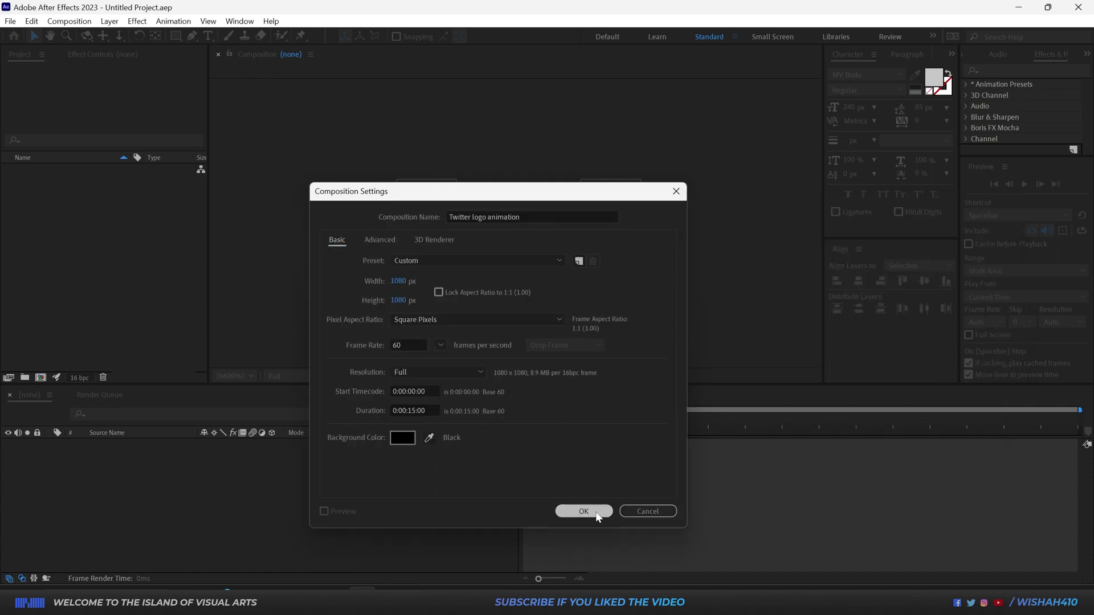
pyautogui.click(584, 511)
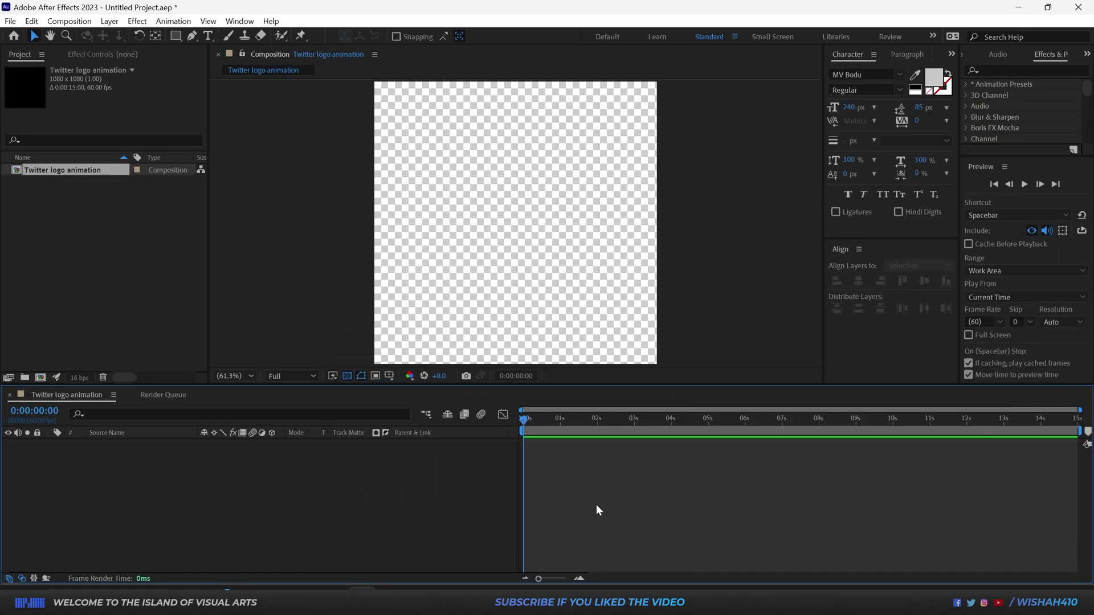
pyautogui.click(347, 377)
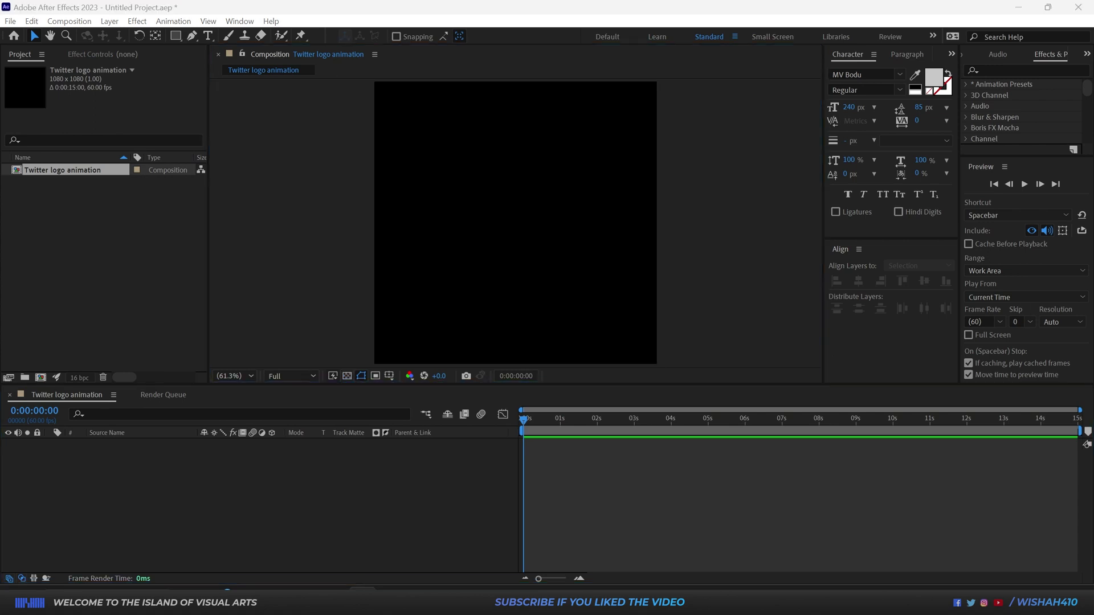
# Step: Import "Twitter social icons - circle - blue.ai" as footage with merged layers and add it to the composition's timeline
pyautogui.moveTo(423, 210); pyautogui.dragTo(90, 234)
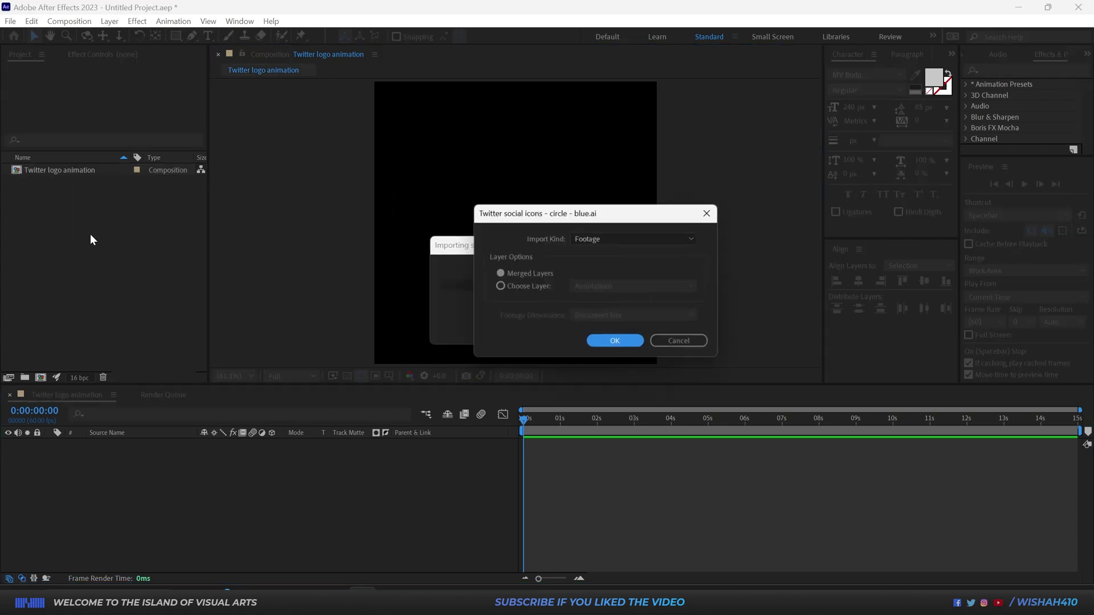
pyautogui.click(597, 238)
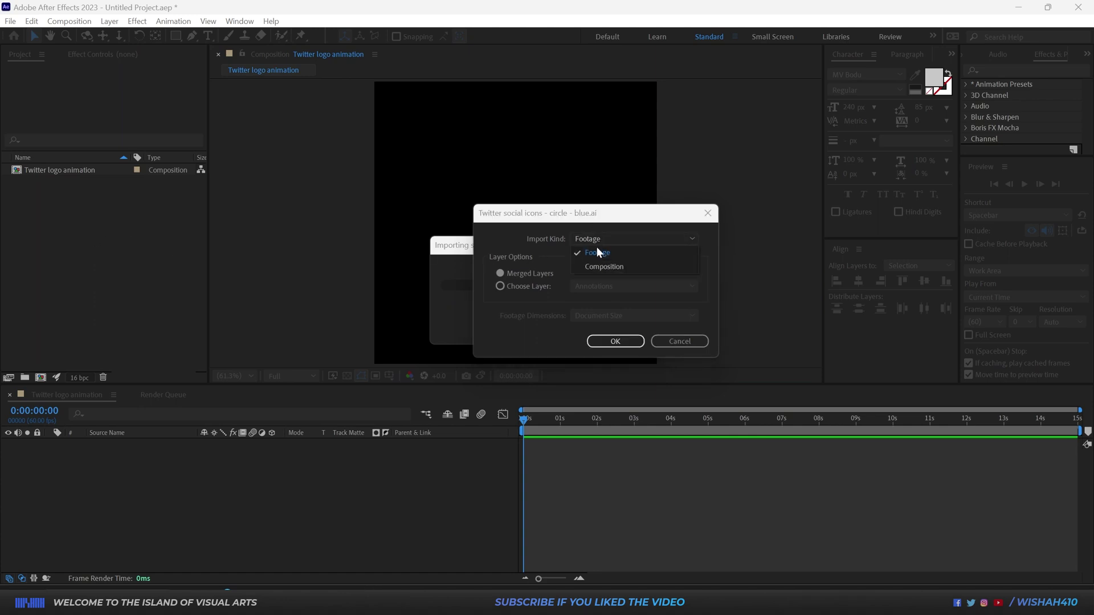
pyautogui.click(572, 322)
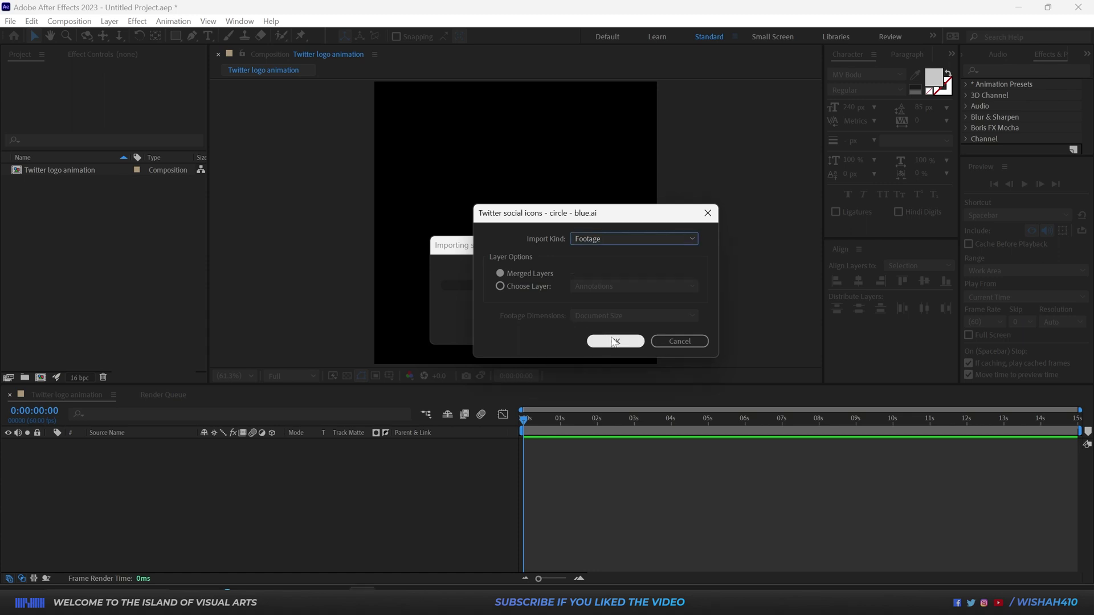
pyautogui.click(615, 341)
pyautogui.moveTo(60, 180); pyautogui.dragTo(94, 453)
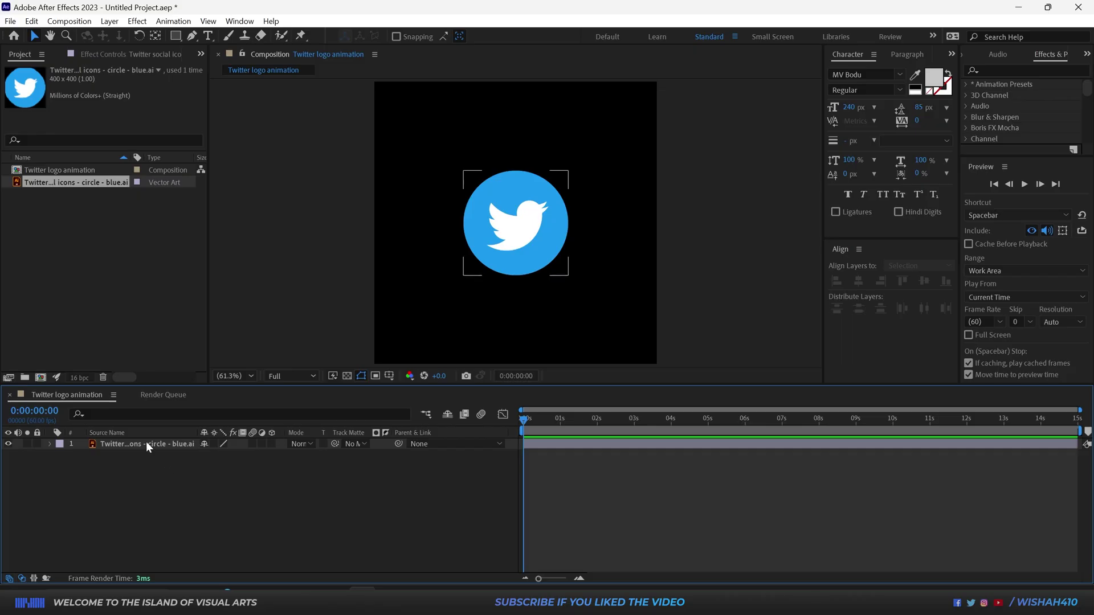
# Step: Create shapes from the Twitter logo vector layer and delete the original Illustrator layer
pyautogui.rightClick(146, 442)
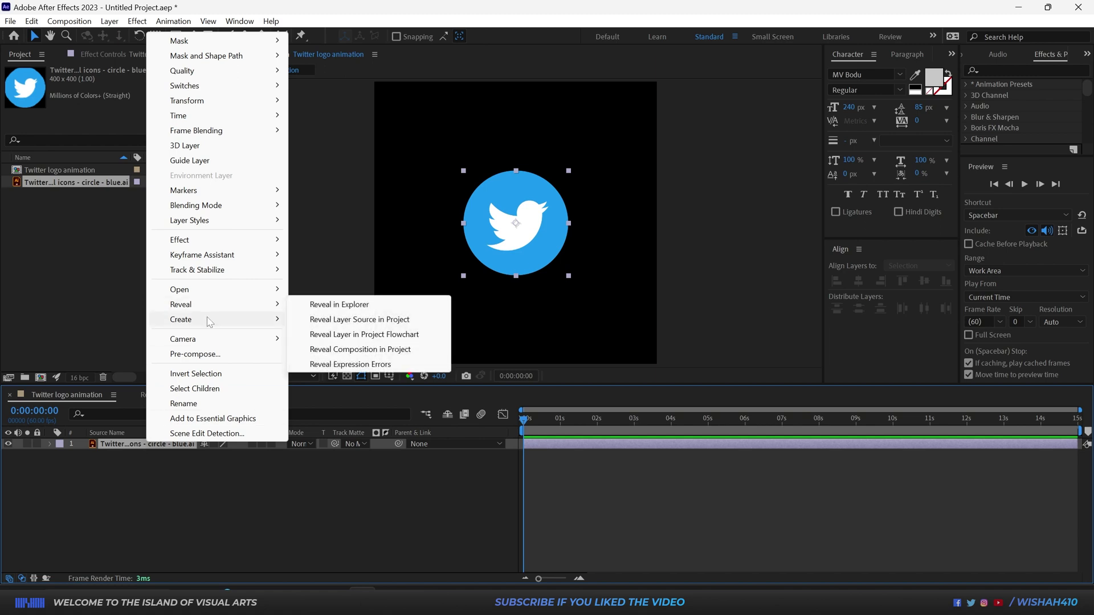
pyautogui.moveTo(208, 322)
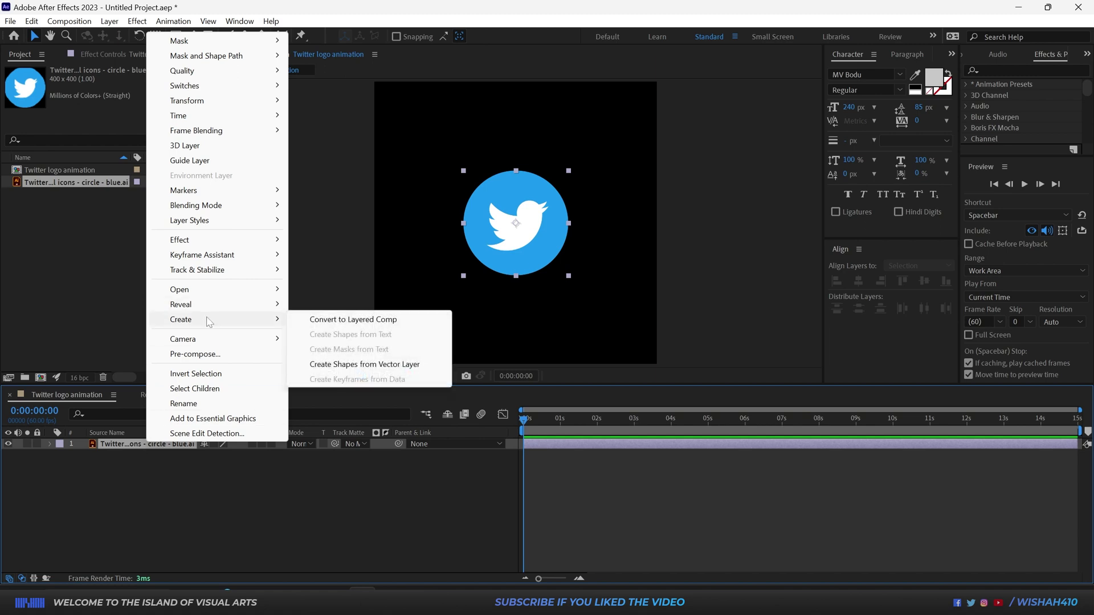
pyautogui.click(349, 365)
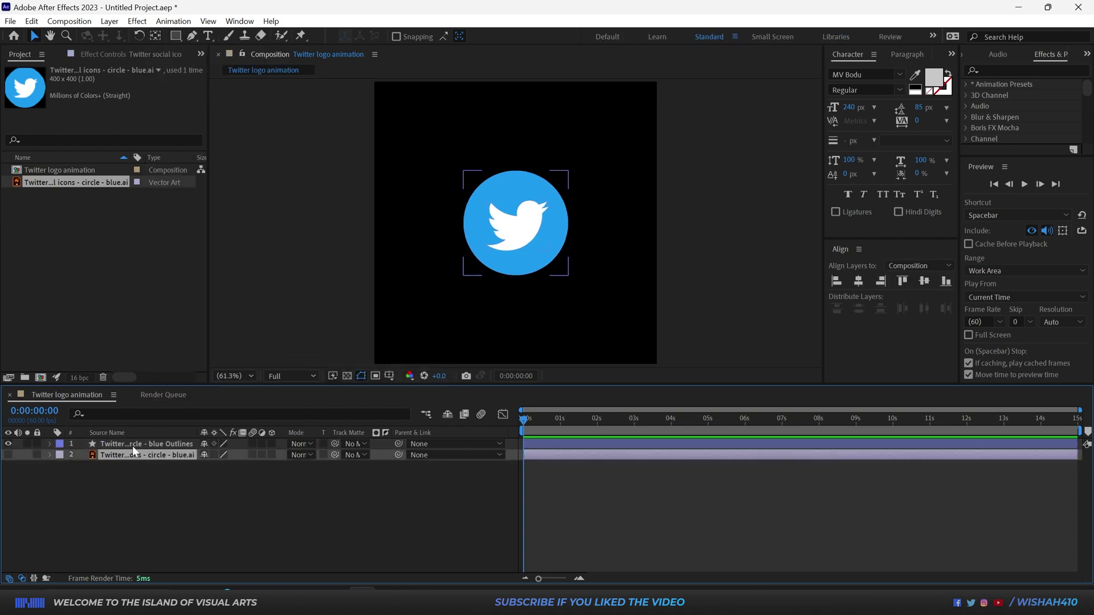
pyautogui.press('Delete')
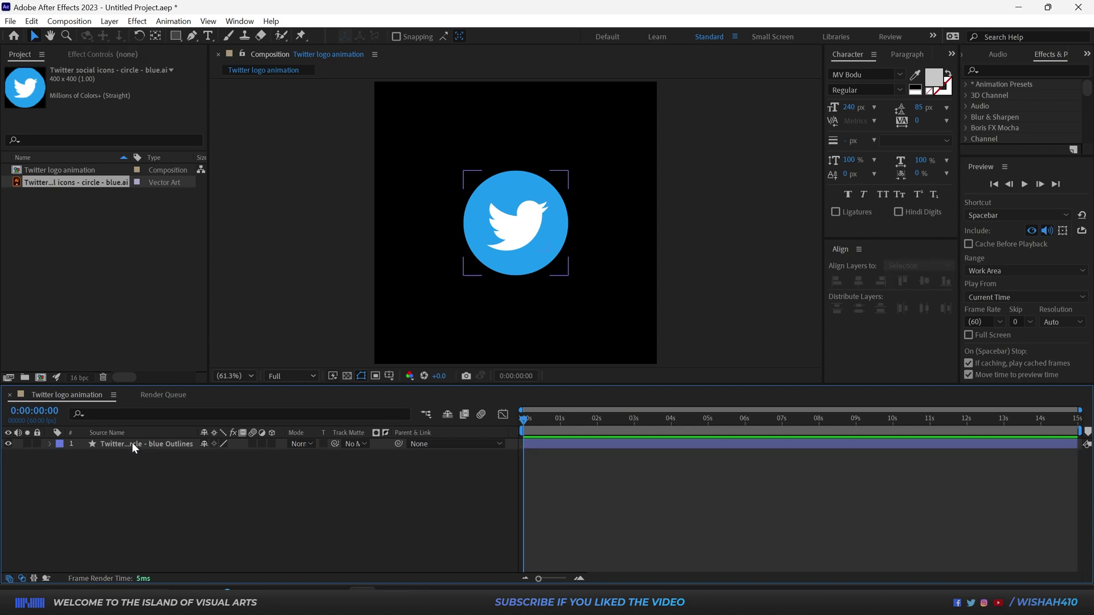
pyautogui.click(131, 442)
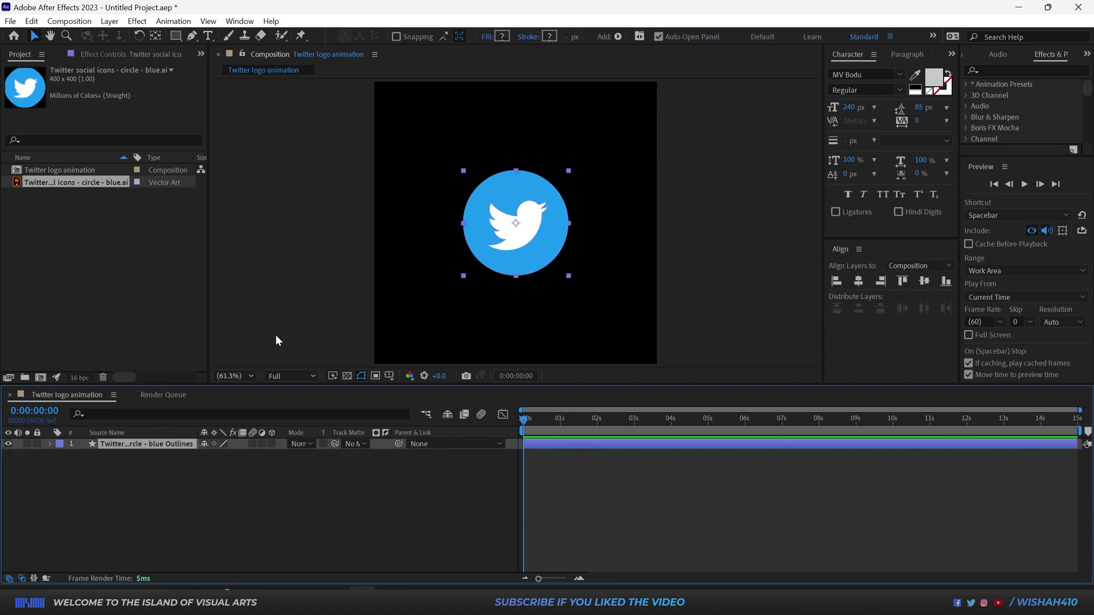
pyautogui.click(239, 450)
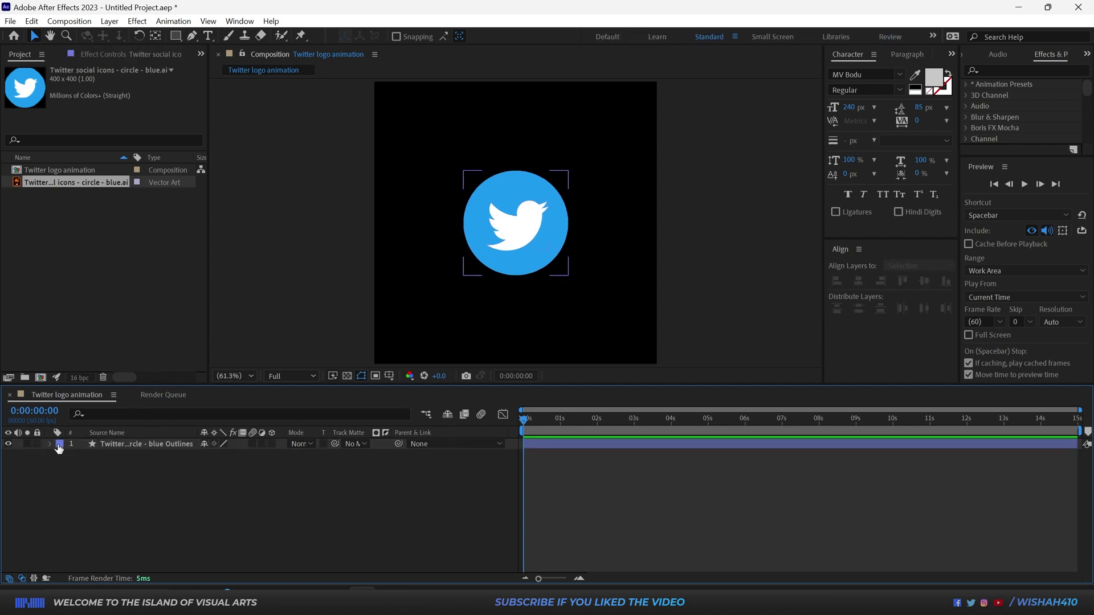
# Step: Expand the outlines layer's contents and copy the fill colour code 1D9BF0 from the blue circle in Group 2
pyautogui.click(50, 444)
pyautogui.click(62, 457)
pyautogui.click(92, 476)
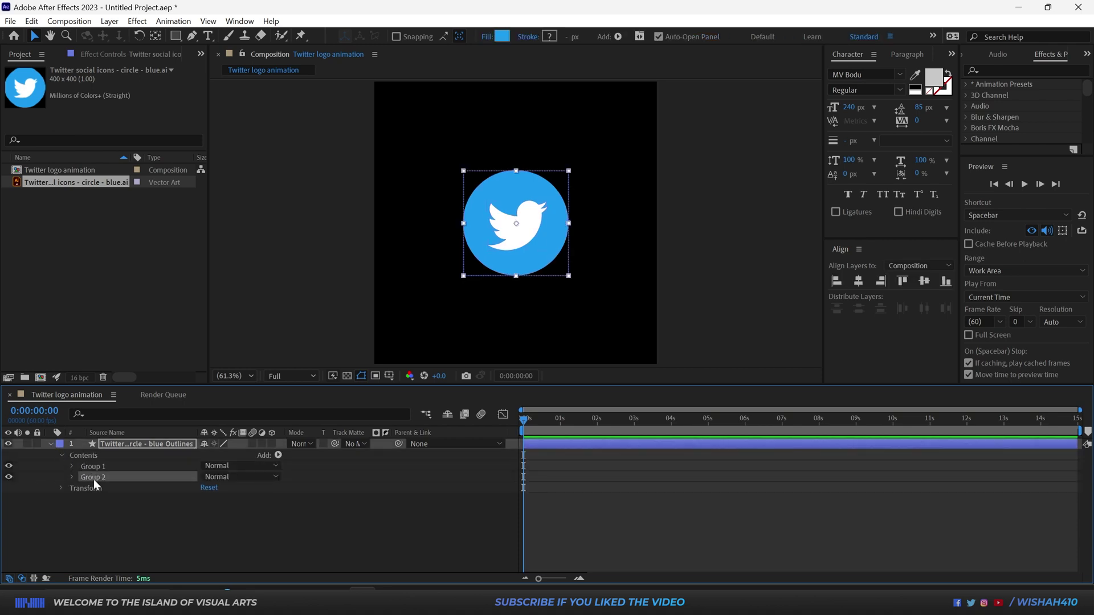
pyautogui.press('Delete')
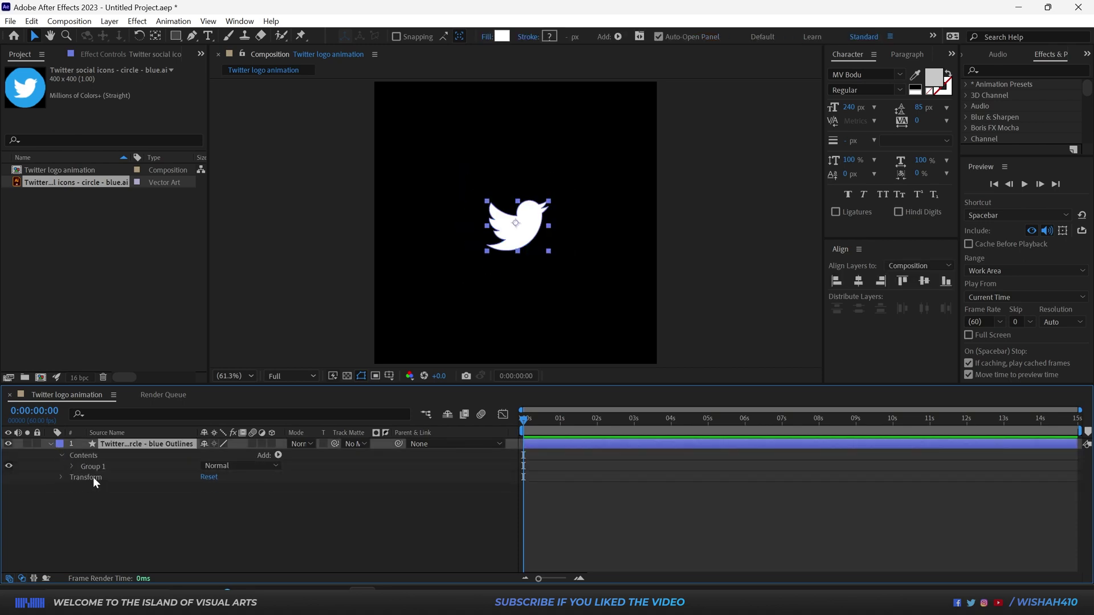
pyautogui.hotkey('ctrl', 'z')
pyautogui.click(503, 36)
pyautogui.hotkey('ctrl', 'c')
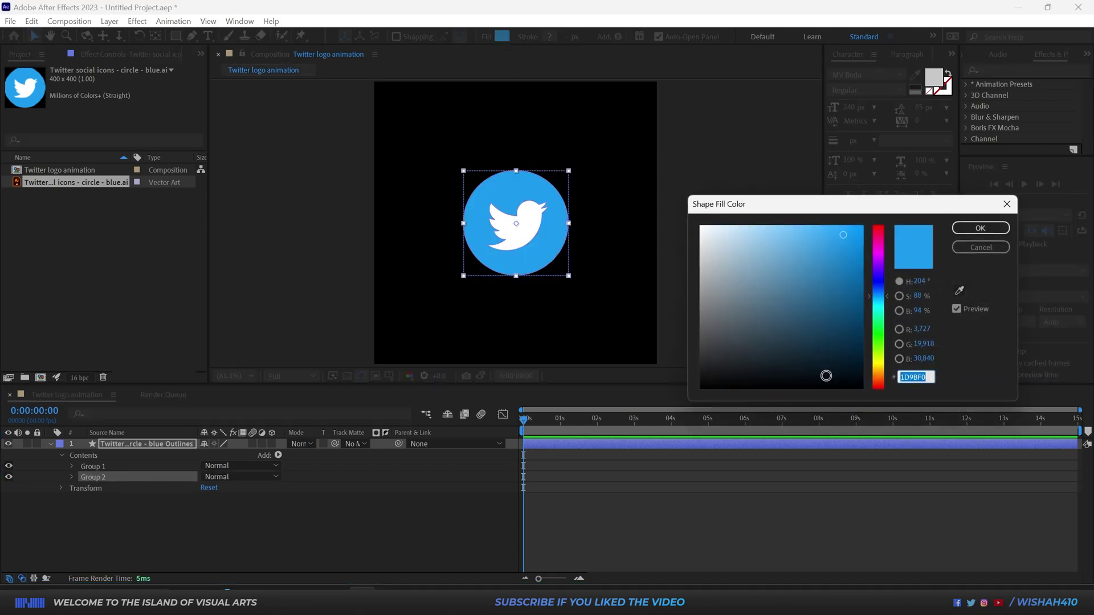
pyautogui.click(973, 232)
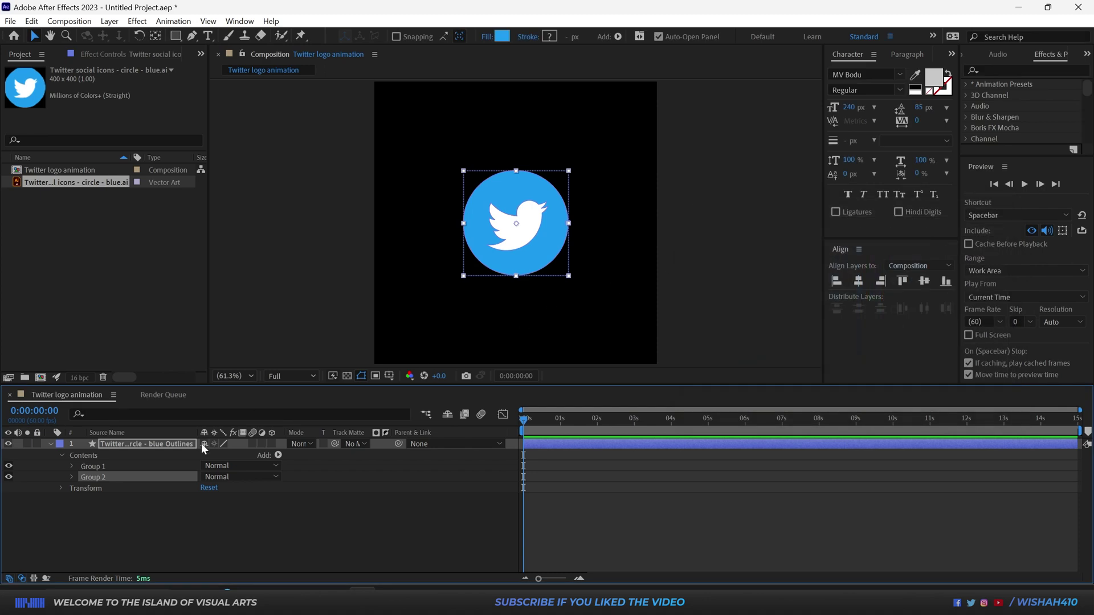
# Step: Delete Group 2, the blue circle, from the outlines layer
pyautogui.click(108, 466)
pyautogui.click(104, 478)
pyautogui.press('Delete')
# Step: Set the fill colour of Group 1, the bird shape, to the copied blue 1D9BF0
pyautogui.click(101, 467)
pyautogui.click(501, 36)
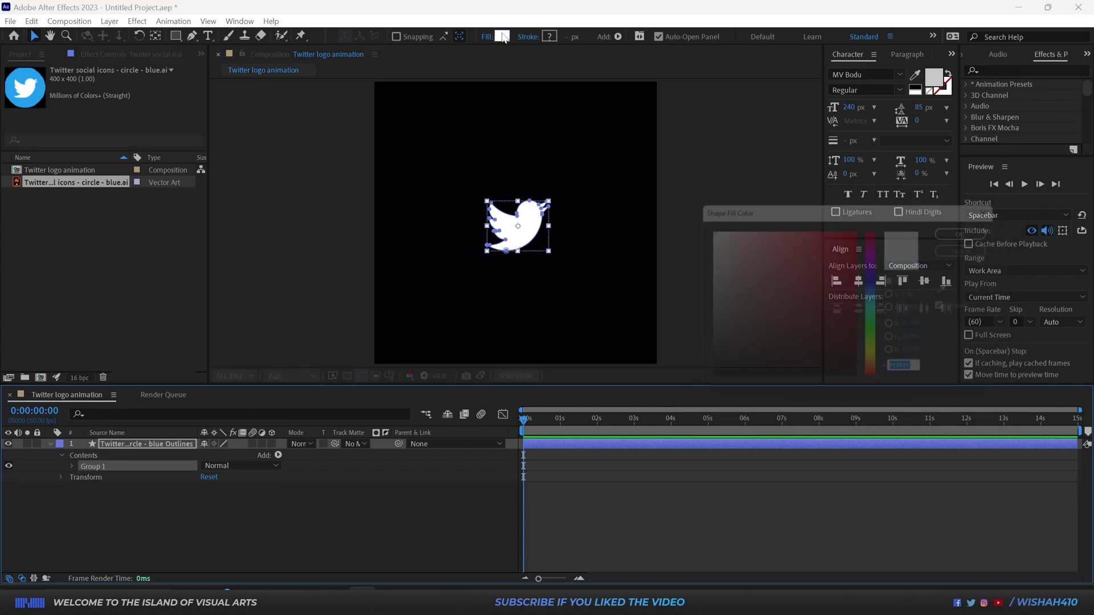
pyautogui.click(917, 377)
pyautogui.hotkey('ctrl', 'v')
pyautogui.click(976, 234)
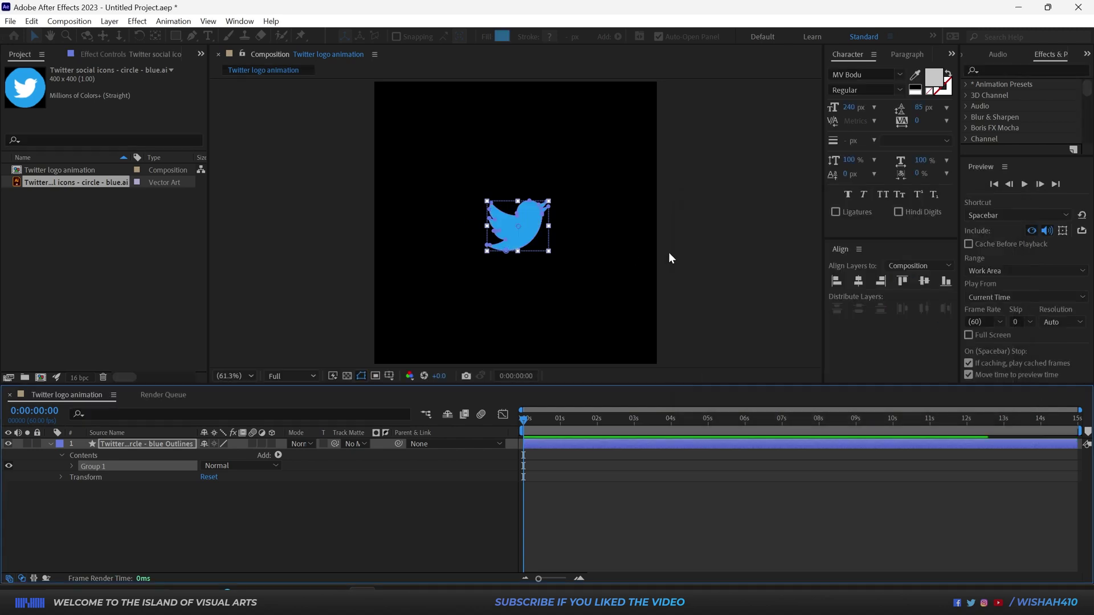
pyautogui.click(409, 508)
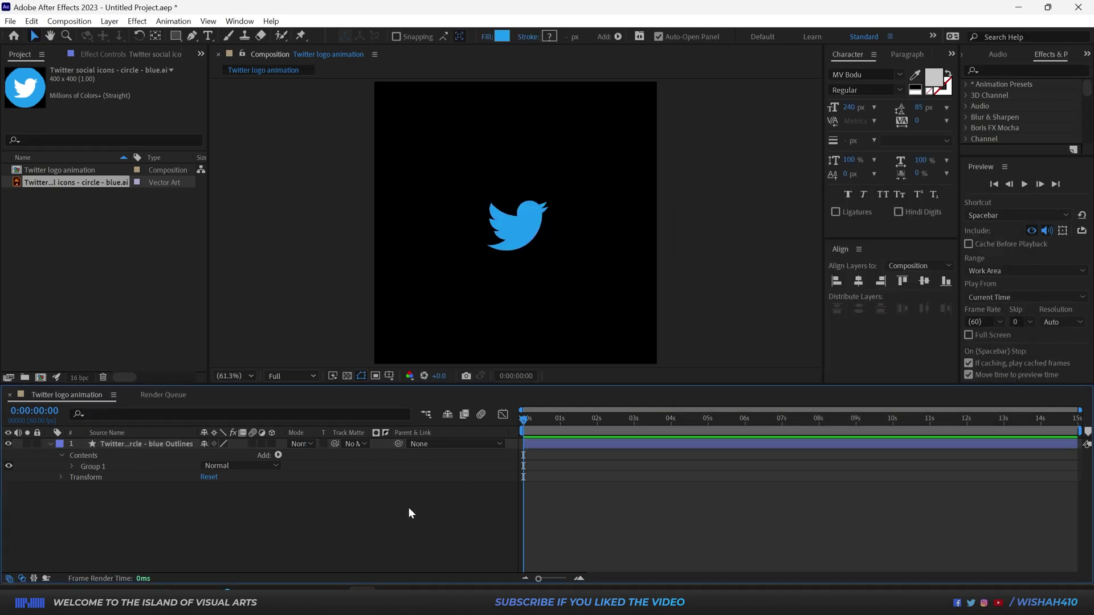
# Step: Duplicate the bird outlines layer and rename the original lower layer "Wing"
pyautogui.click(131, 446)
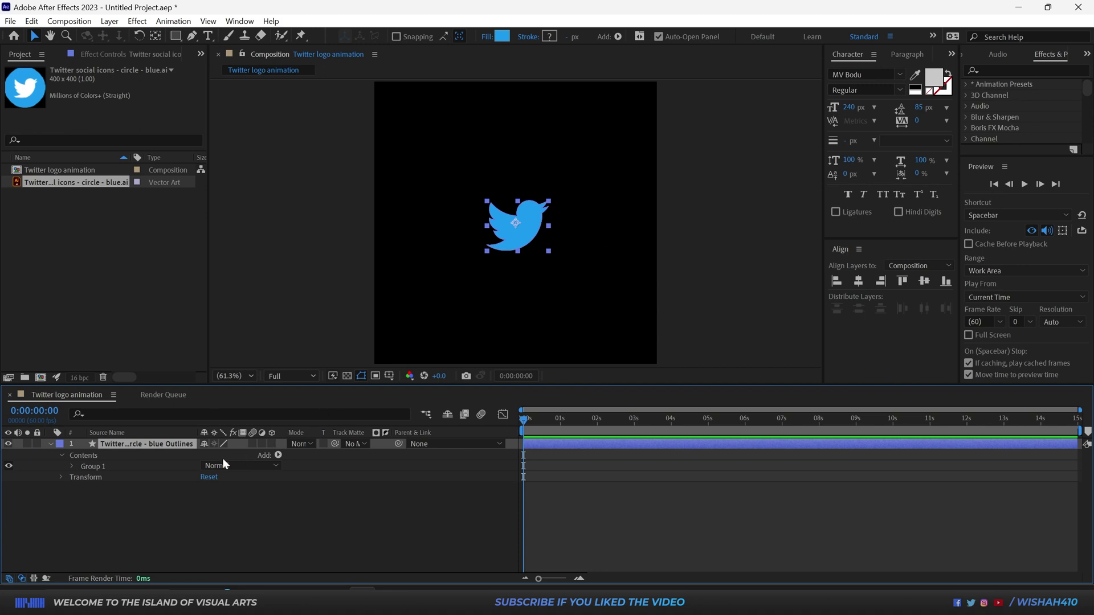
pyautogui.hotkey('ctrl', 'd')
pyautogui.click(132, 454)
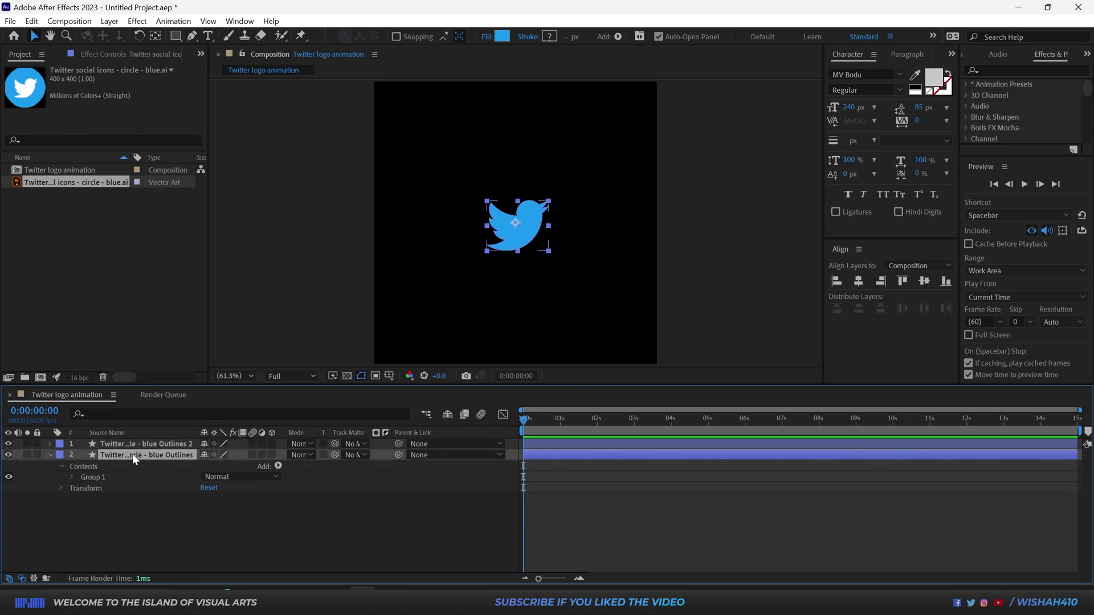
pyautogui.rightClick(130, 456)
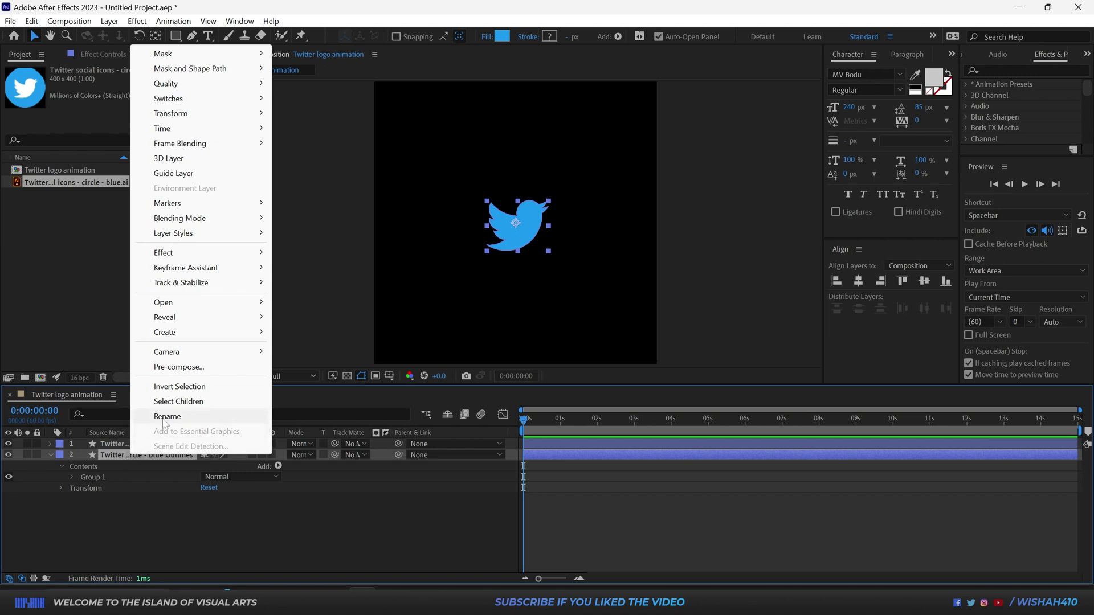
pyautogui.click(157, 417)
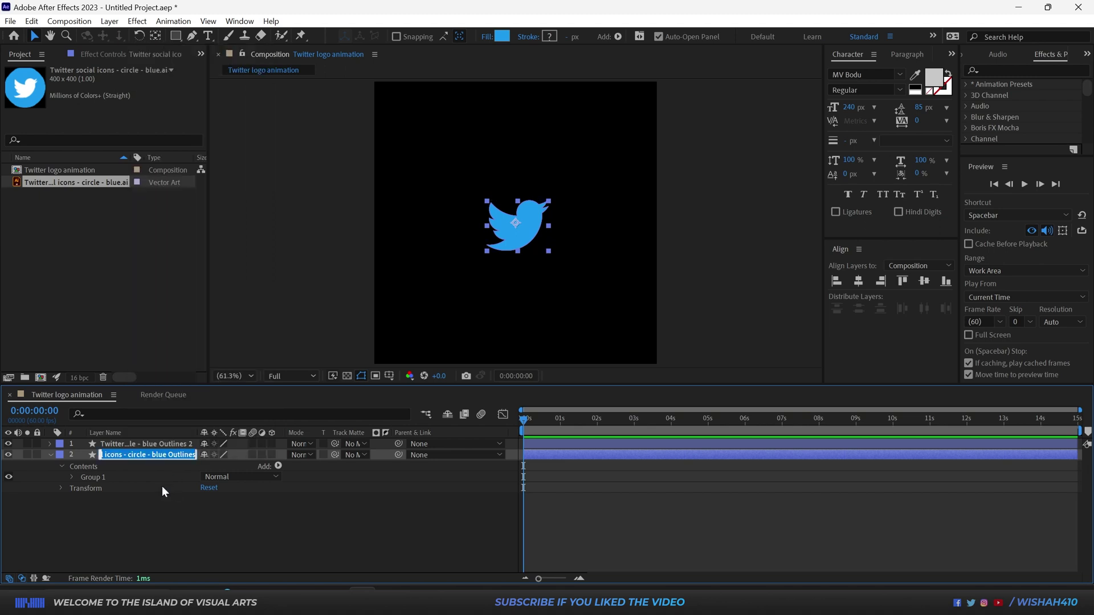
pyautogui.write('Wing')
pyautogui.press('Return')
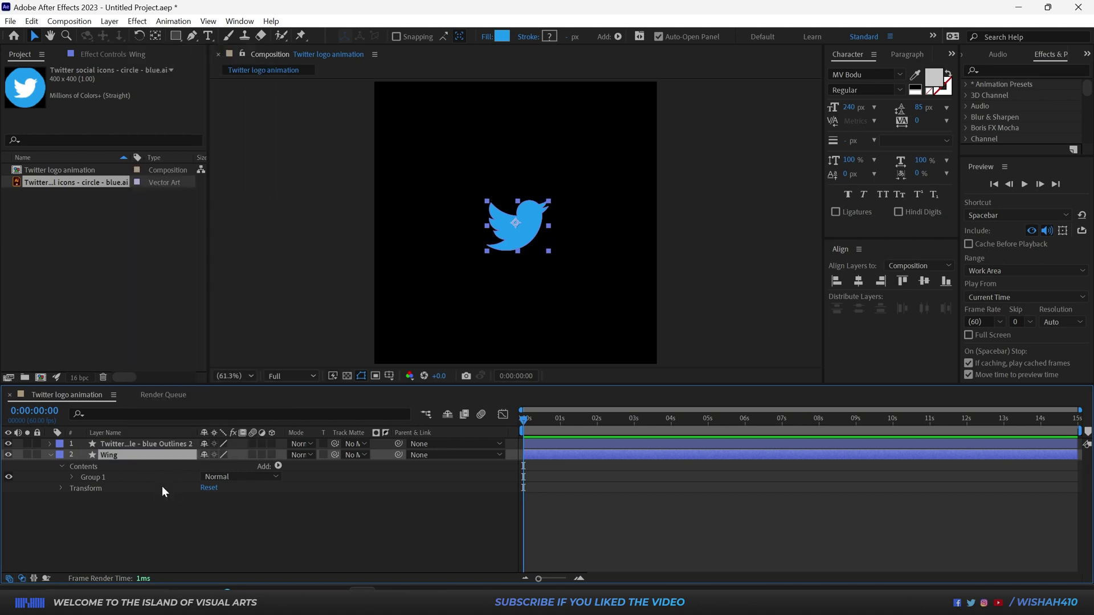
# Step: Rename the duplicated upper bird layer "Body"
pyautogui.rightClick(153, 442)
pyautogui.click(192, 406)
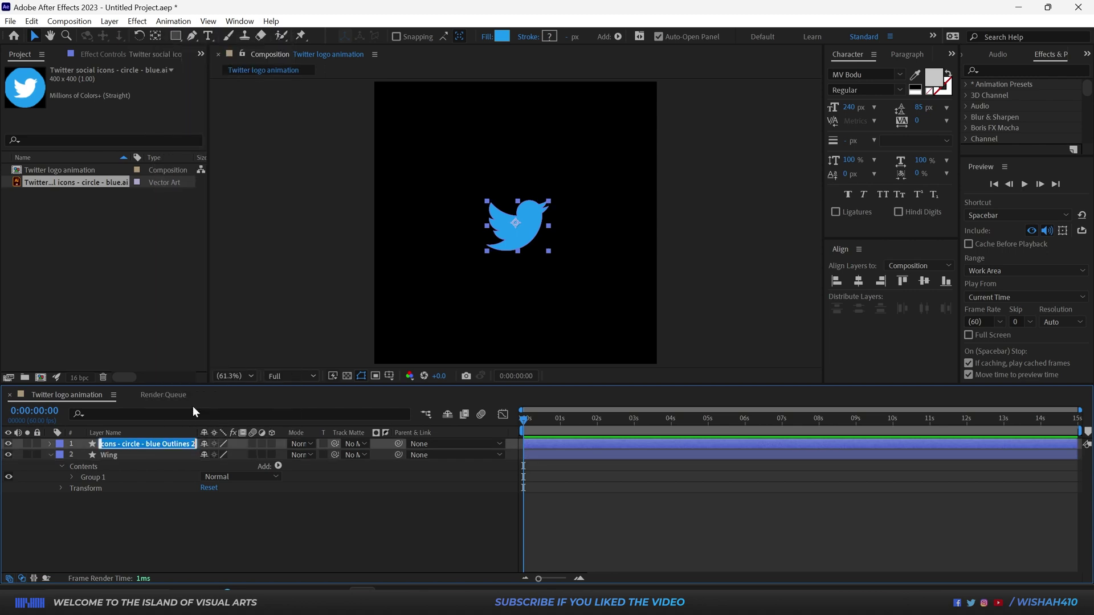
pyautogui.write('Body')
pyautogui.press('Return')
pyautogui.click(636, 505)
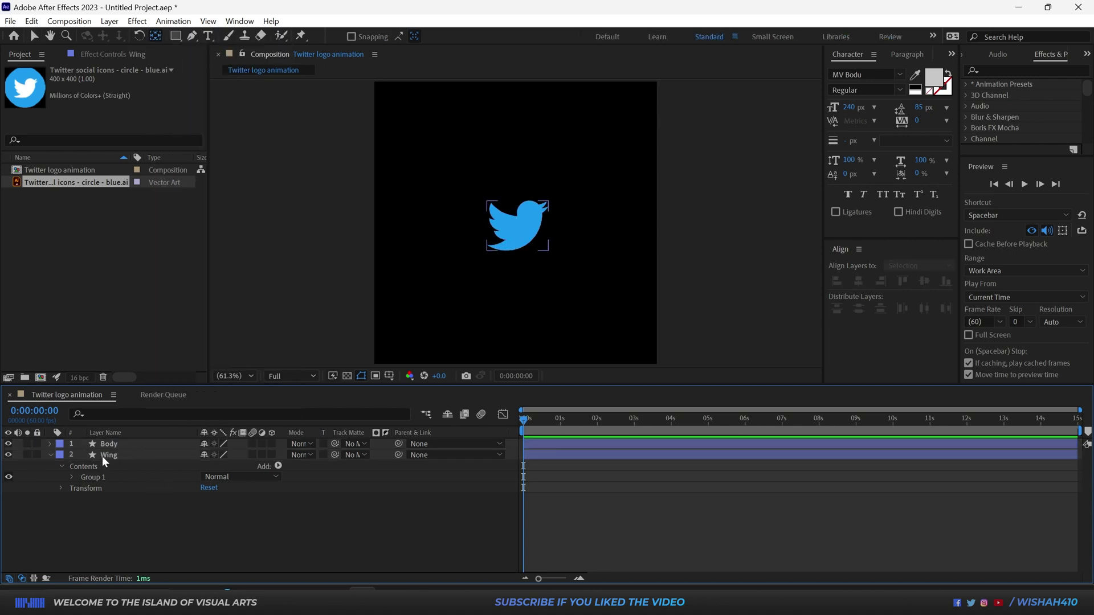
# Step: Delete the crown and upper-beak points from the Wing layer's Path 1 with the Pen tool, and hide the Body layer
pyautogui.click(73, 476)
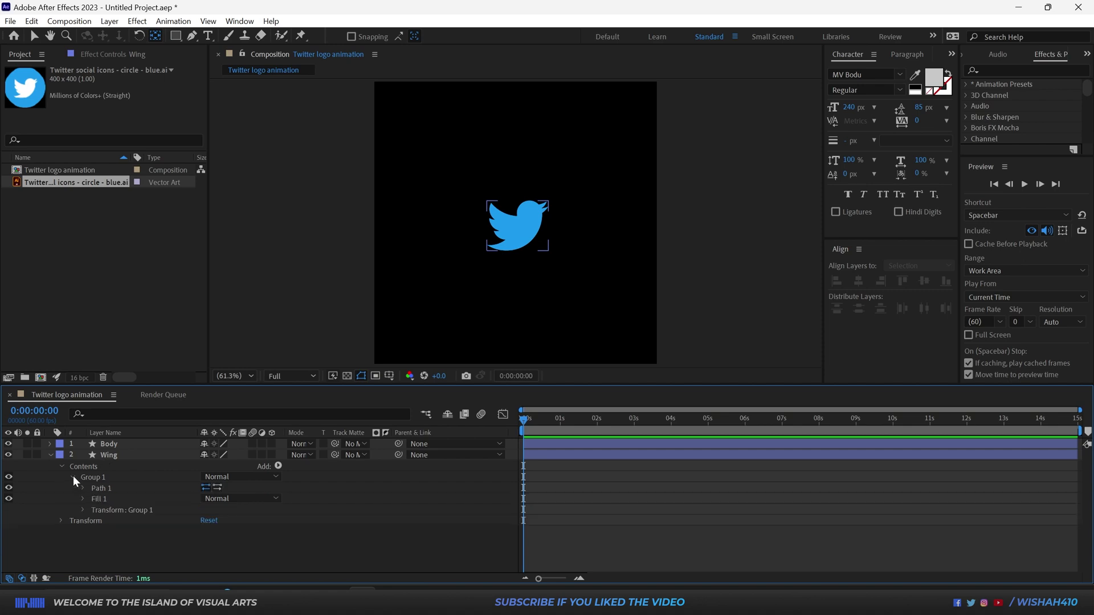
pyautogui.click(106, 455)
pyautogui.scroll(2, 520, 220)
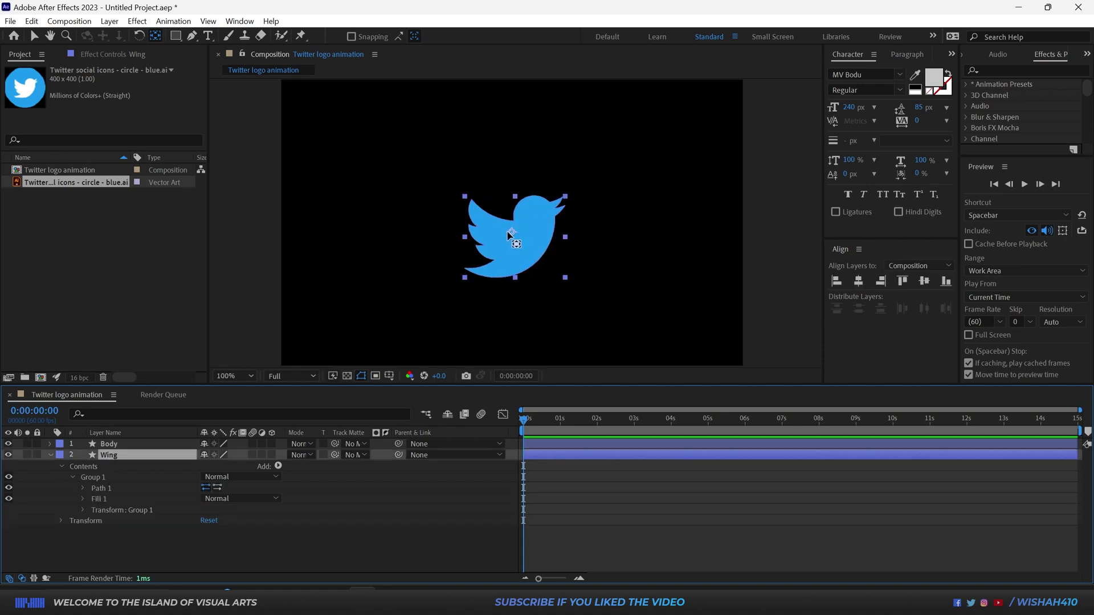
pyautogui.scroll(3, 511, 242)
pyautogui.scroll(-2, 570, 217)
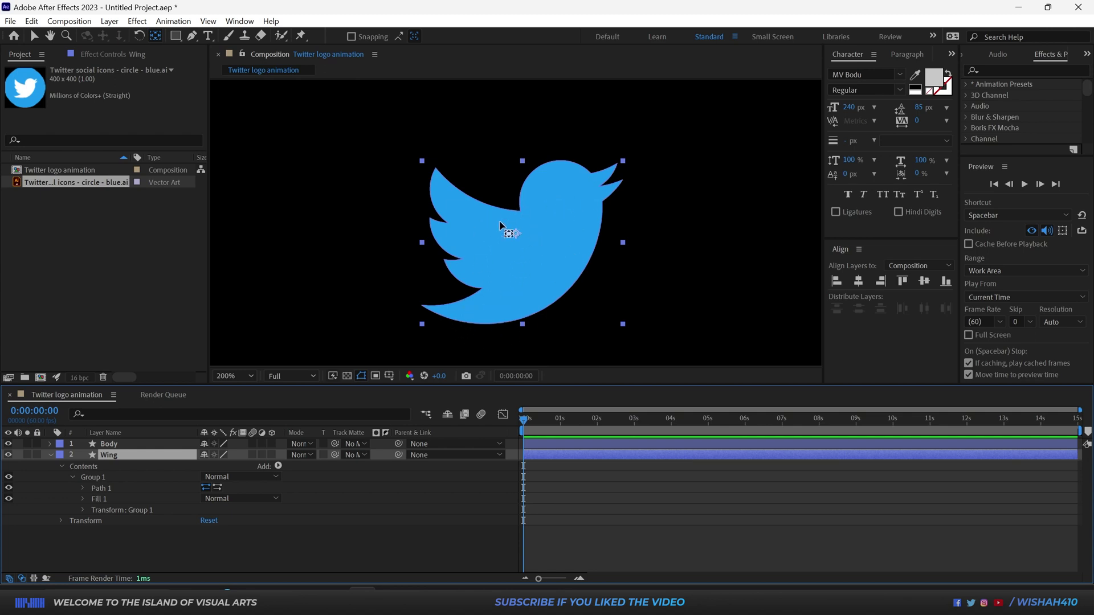
pyautogui.click(192, 36)
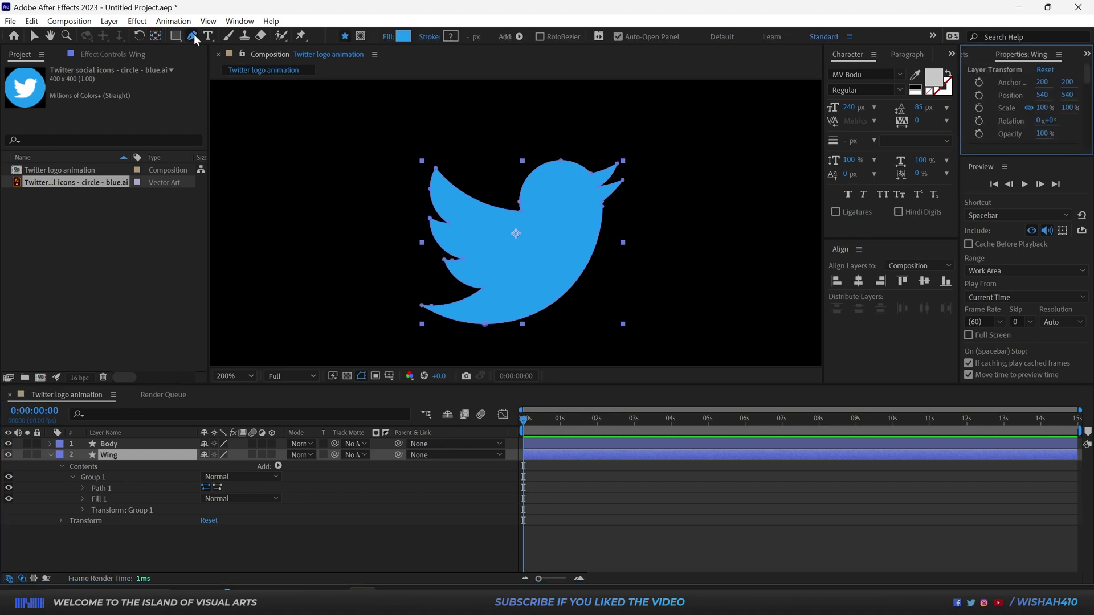
pyautogui.click(193, 36)
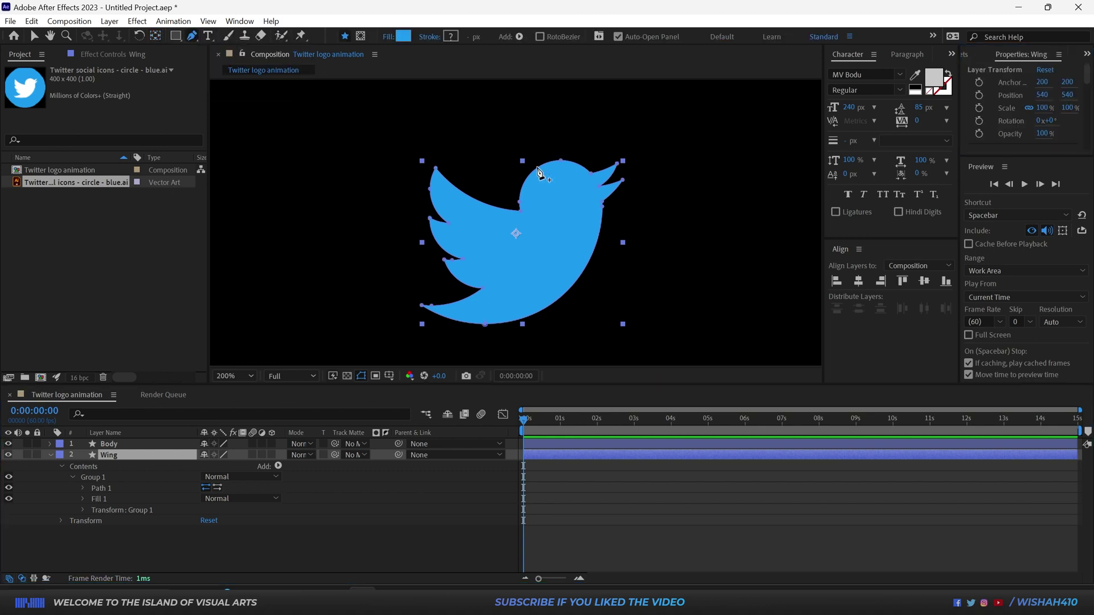
pyautogui.scroll(2, 554, 193)
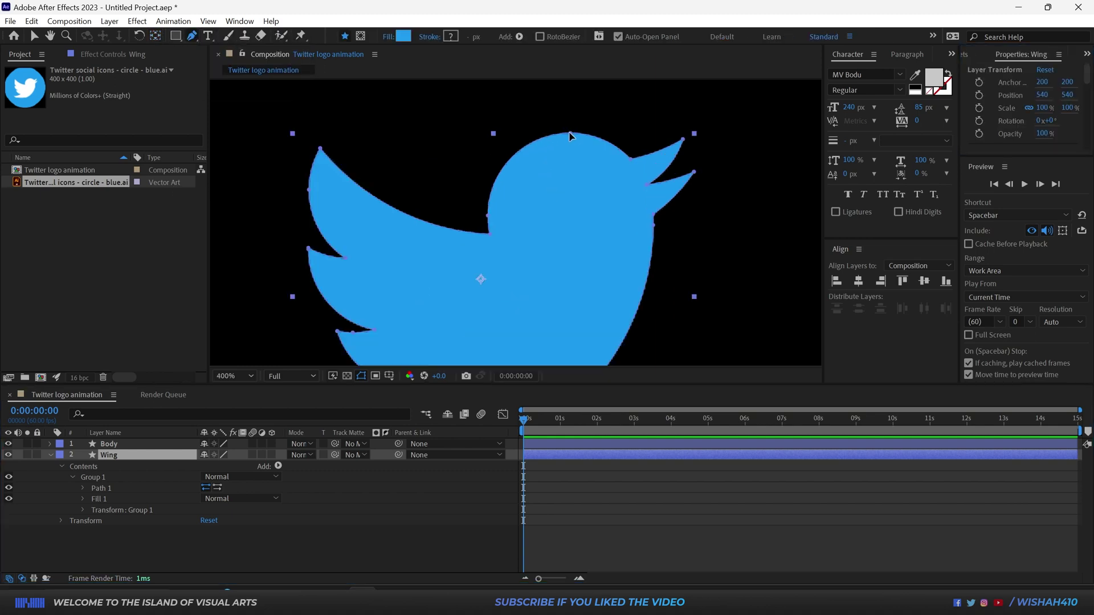
pyautogui.click(580, 170)
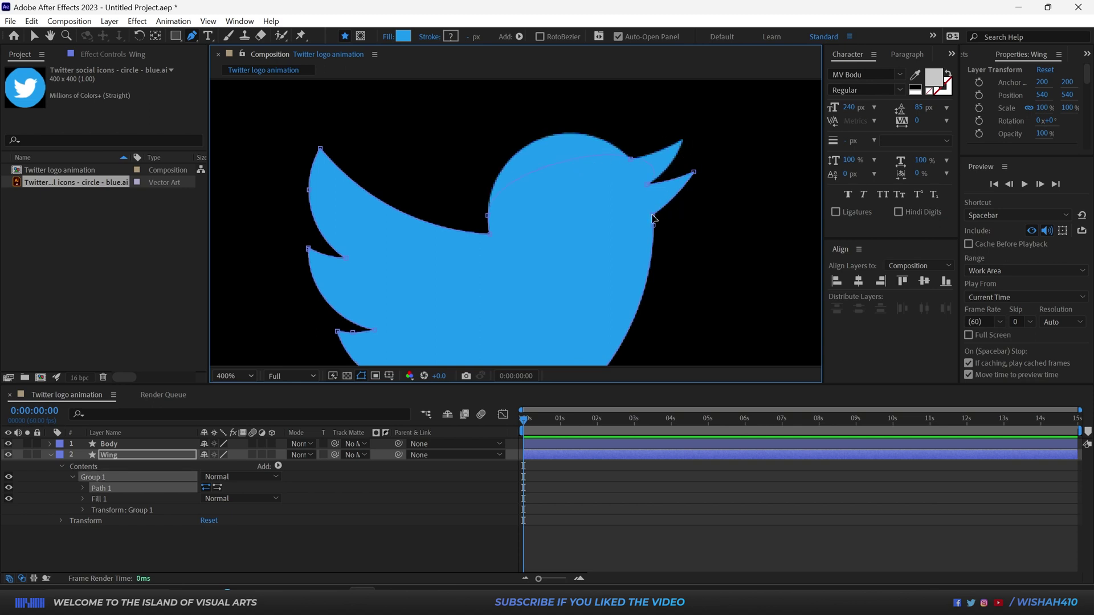
pyautogui.click(8, 445)
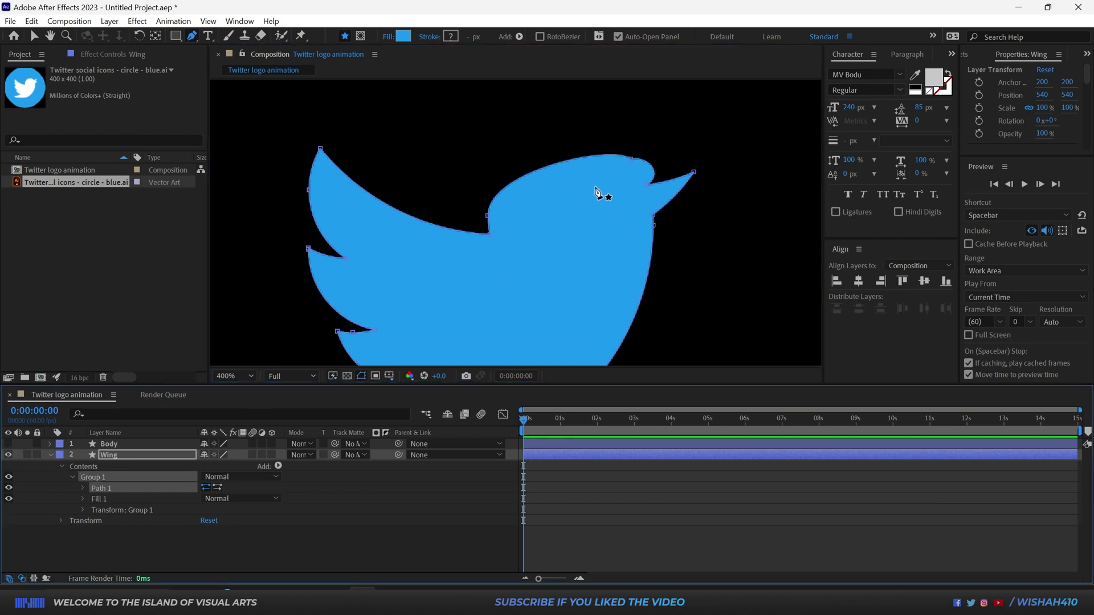
# Step: Delete the remaining forehead, beak and upper chest points from the Wing path
pyautogui.click(631, 158)
pyautogui.click(646, 184)
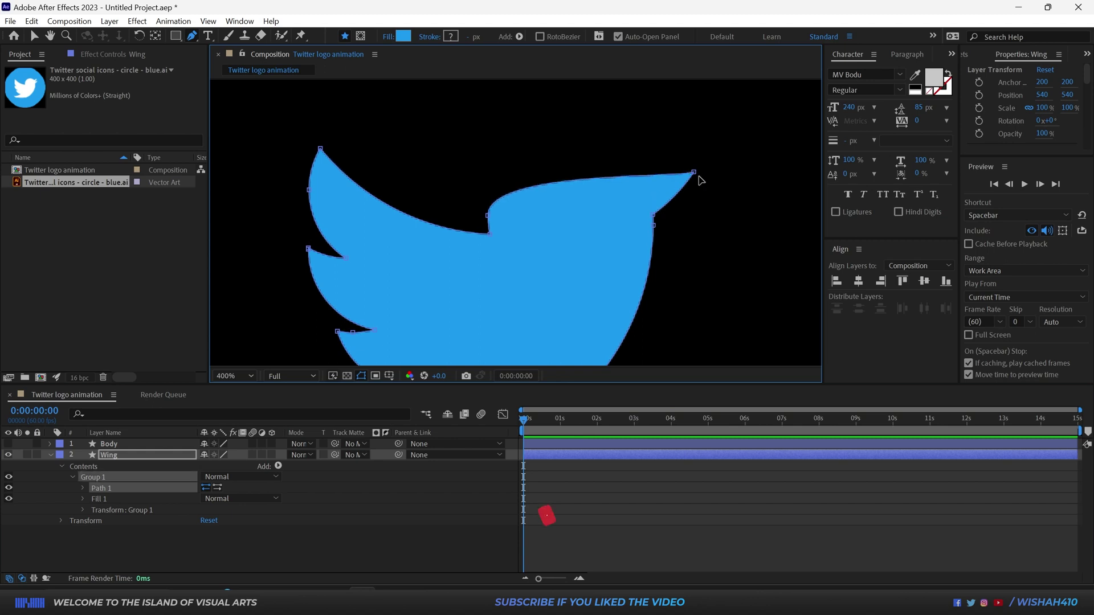
pyautogui.click(693, 172)
pyautogui.click(653, 215)
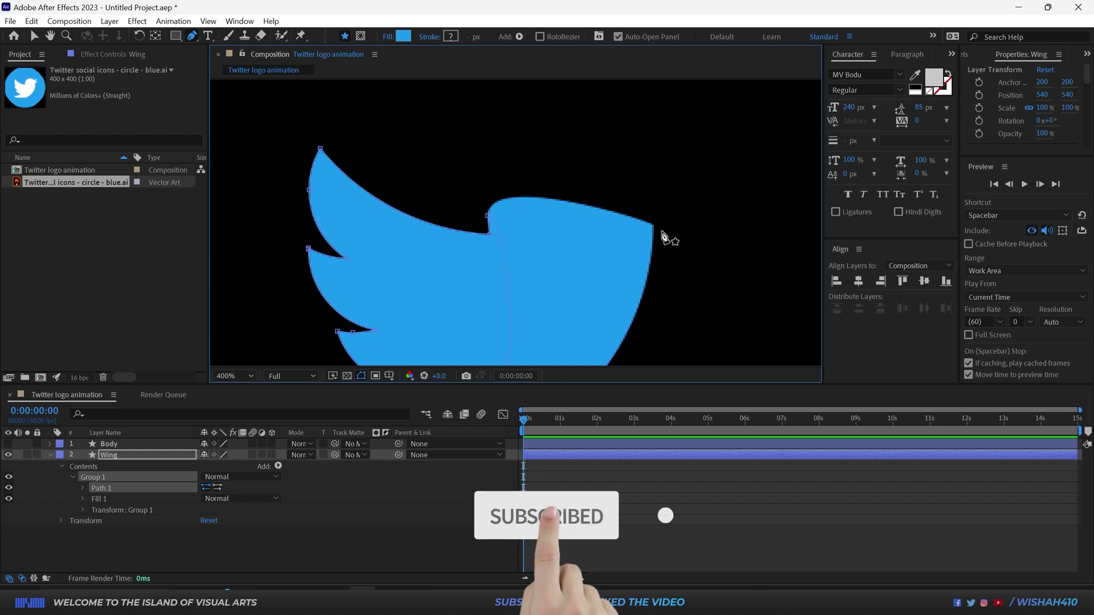
pyautogui.click(654, 226)
# Step: Move the Wing path's neck-side end point outward and adjust its handles so the upper edge curves smoothly into a rounded corner
pyautogui.moveTo(578, 312); pyautogui.dragTo(625, 228)
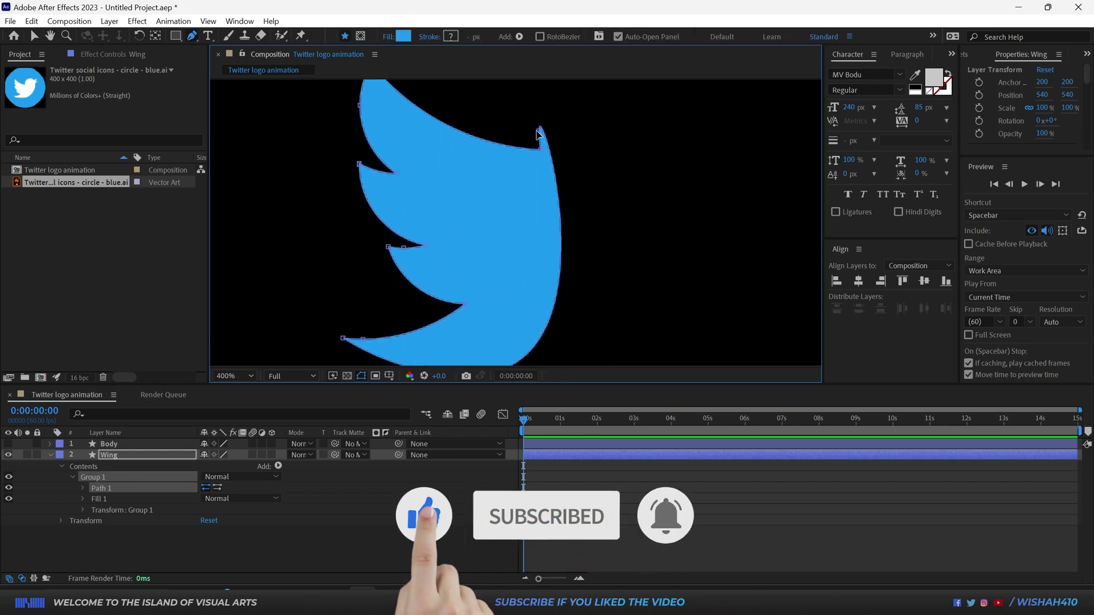
pyautogui.moveTo(538, 130); pyautogui.dragTo(585, 132)
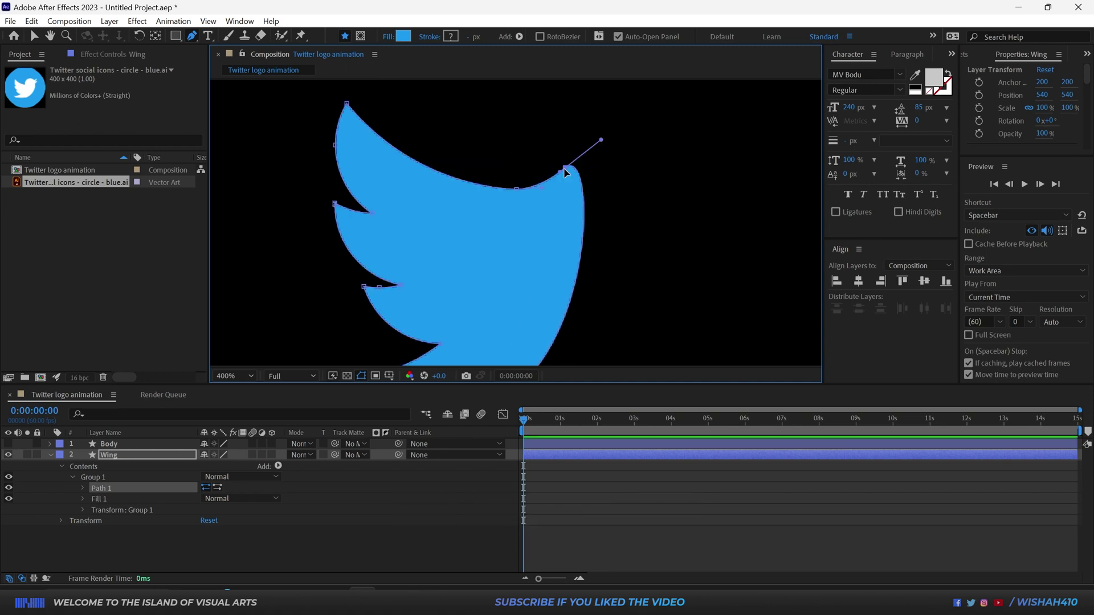
pyautogui.moveTo(566, 173)
pyautogui.mouseDown()
pyautogui.moveTo(586, 179)
pyautogui.moveTo(567, 176)
pyautogui.mouseUp()
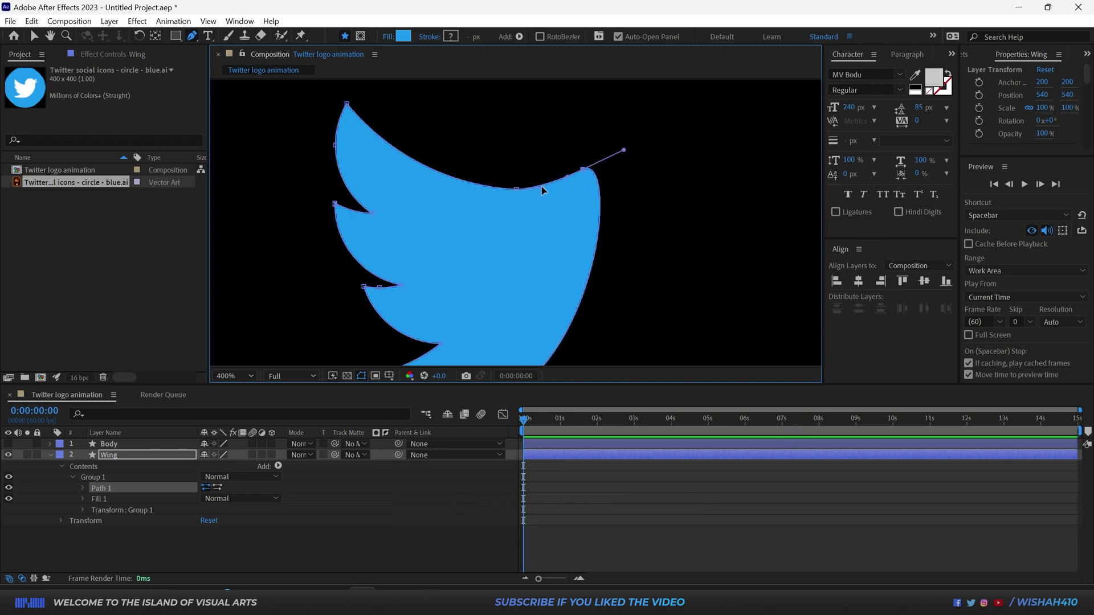
pyautogui.click(516, 189)
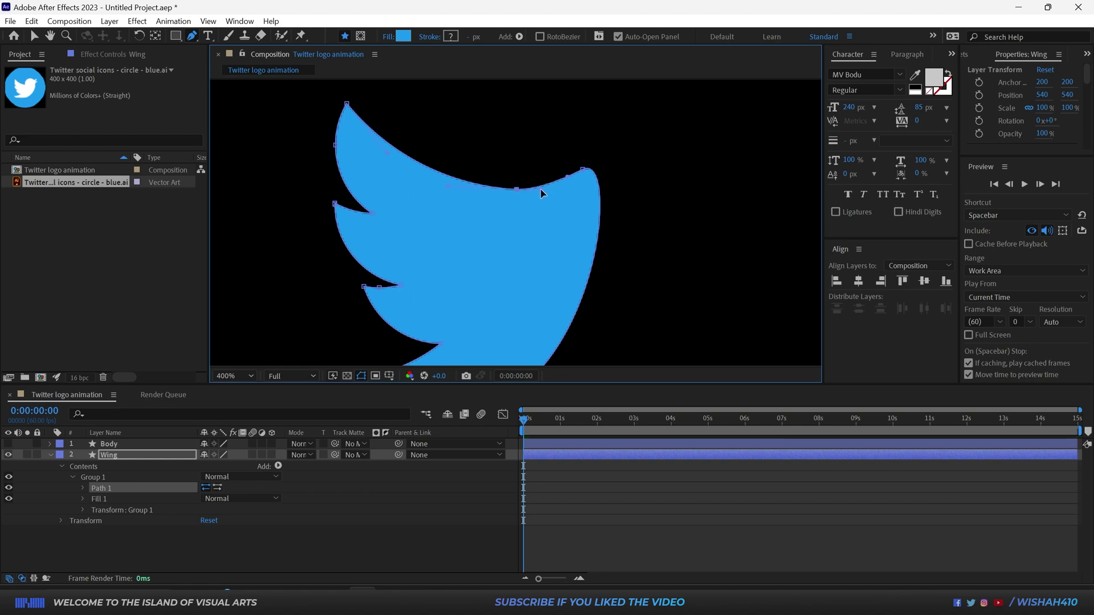
# Step: Delete the belly and tail points from the Wing path, leaving the lowest feather point as its bottom
pyautogui.moveTo(501, 244); pyautogui.dragTo(565, 152)
pyautogui.click(510, 322)
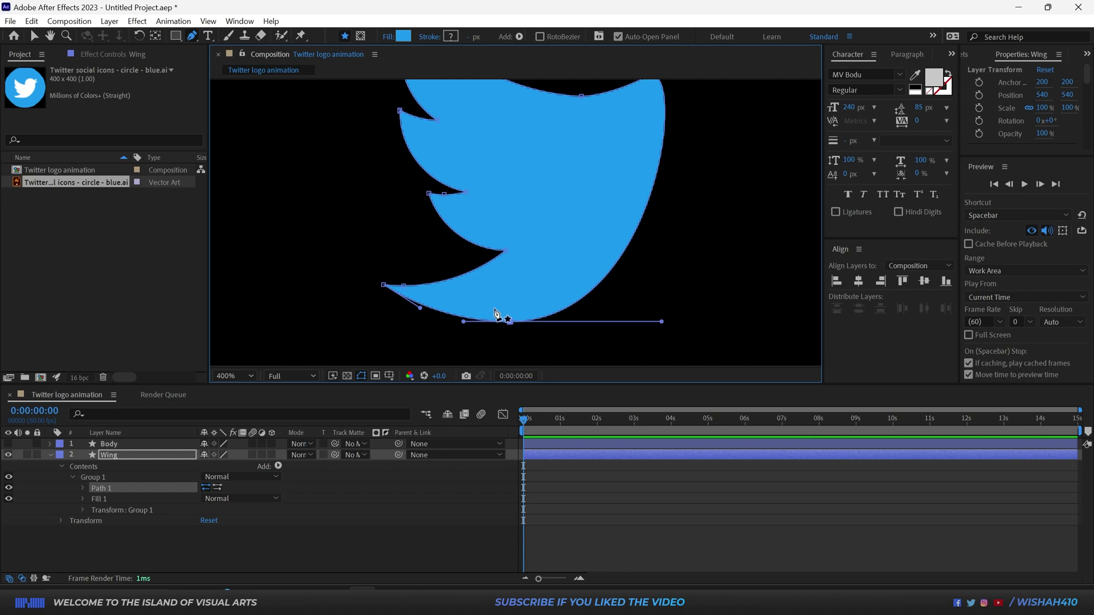
pyautogui.click(509, 322)
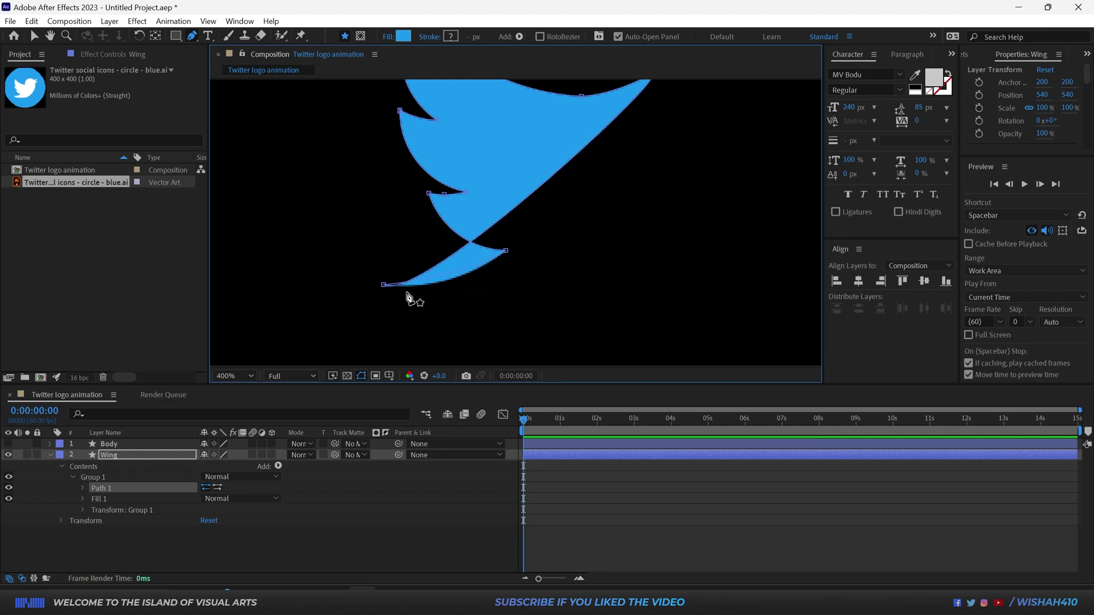
pyautogui.keyDown('ctrl'); pyautogui.click(385, 286); pyautogui.keyUp('ctrl')
# Step: Extend the handles of the Wing path's bottom point and upper front corner to form a rounded front edge
pyautogui.click(506, 251)
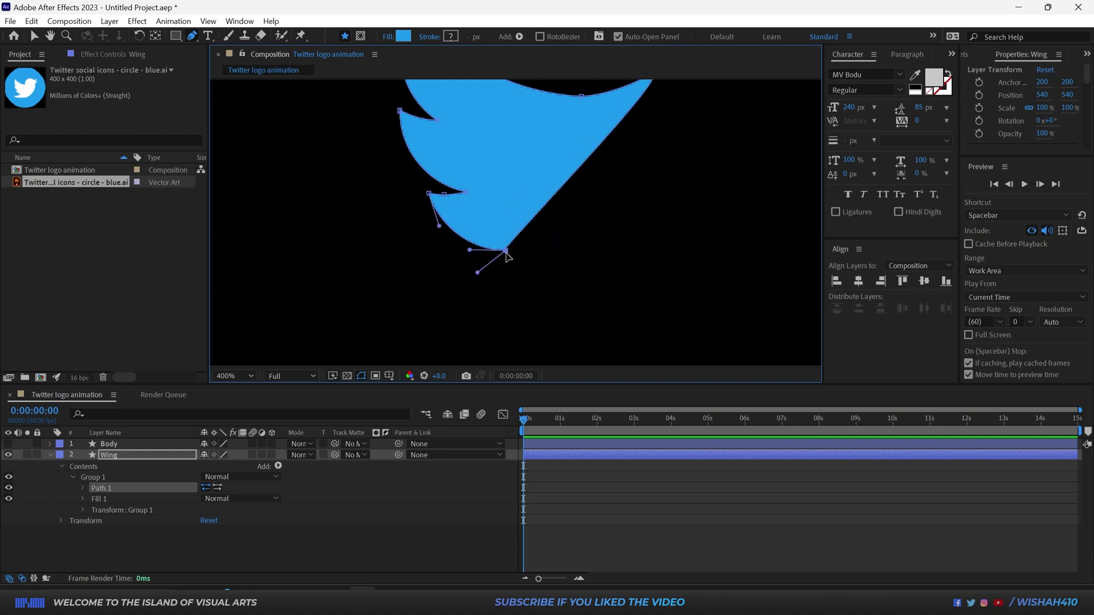
pyautogui.moveTo(476, 275); pyautogui.dragTo(638, 228)
pyautogui.moveTo(603, 168); pyautogui.dragTo(581, 253)
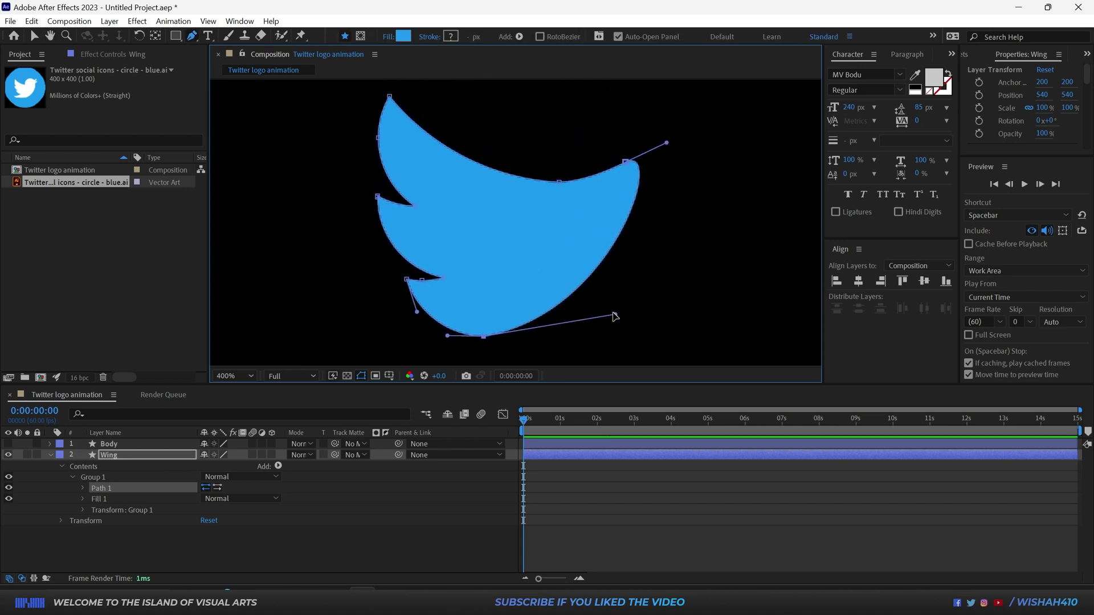
pyautogui.moveTo(615, 317); pyautogui.dragTo(666, 317)
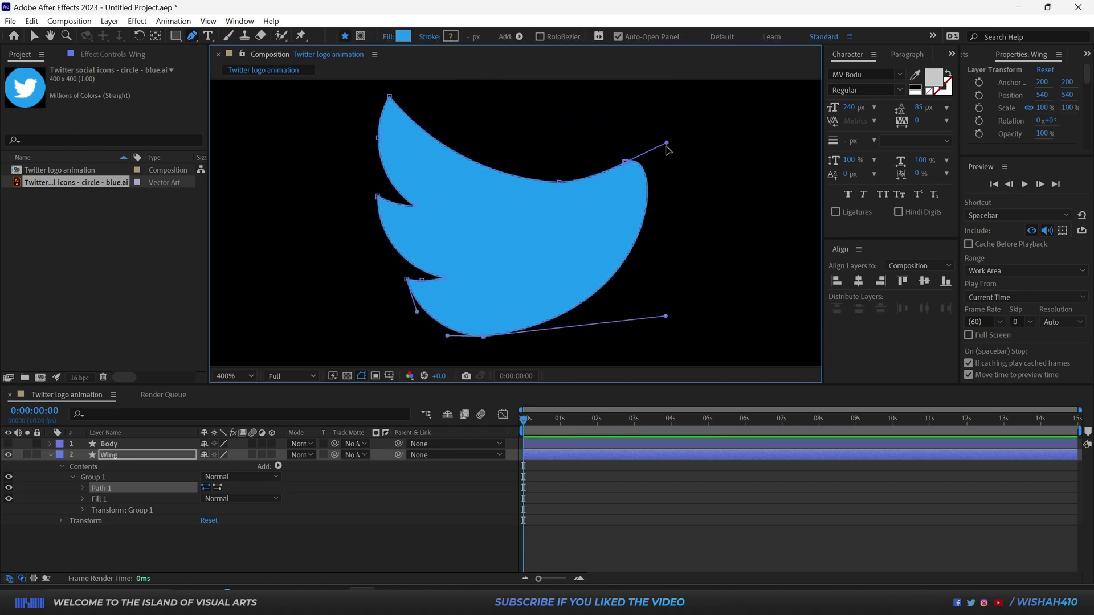
pyautogui.moveTo(666, 148); pyautogui.dragTo(649, 151)
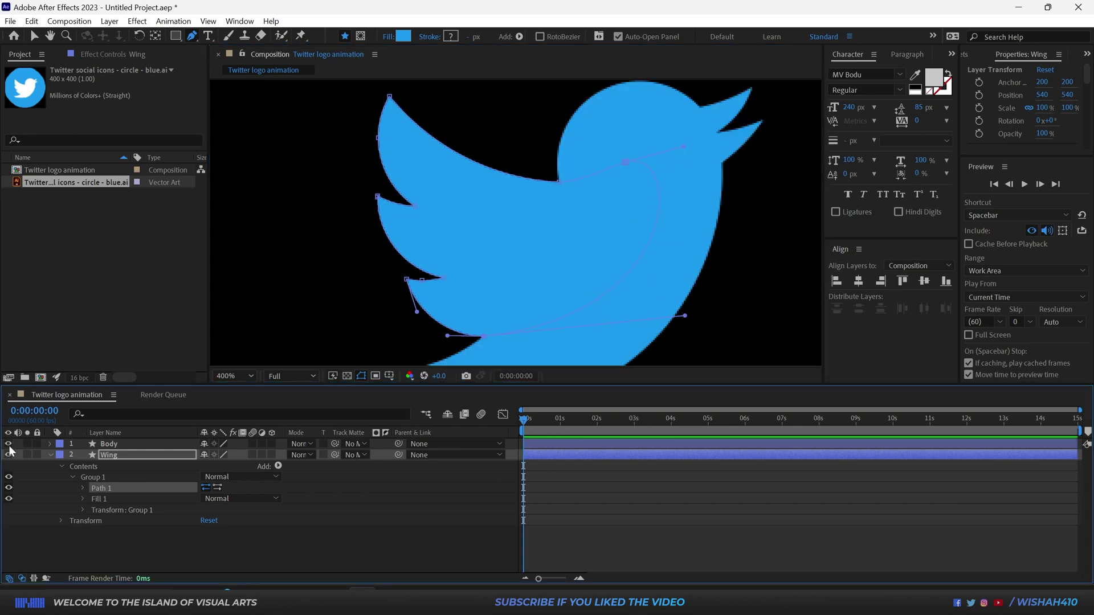
# Step: Show the Body layer and fine-tune the Wing path's upper corner and bottom handle so the wing stays inside the bird's silhouette
pyautogui.moveTo(606, 174); pyautogui.dragTo(575, 186)
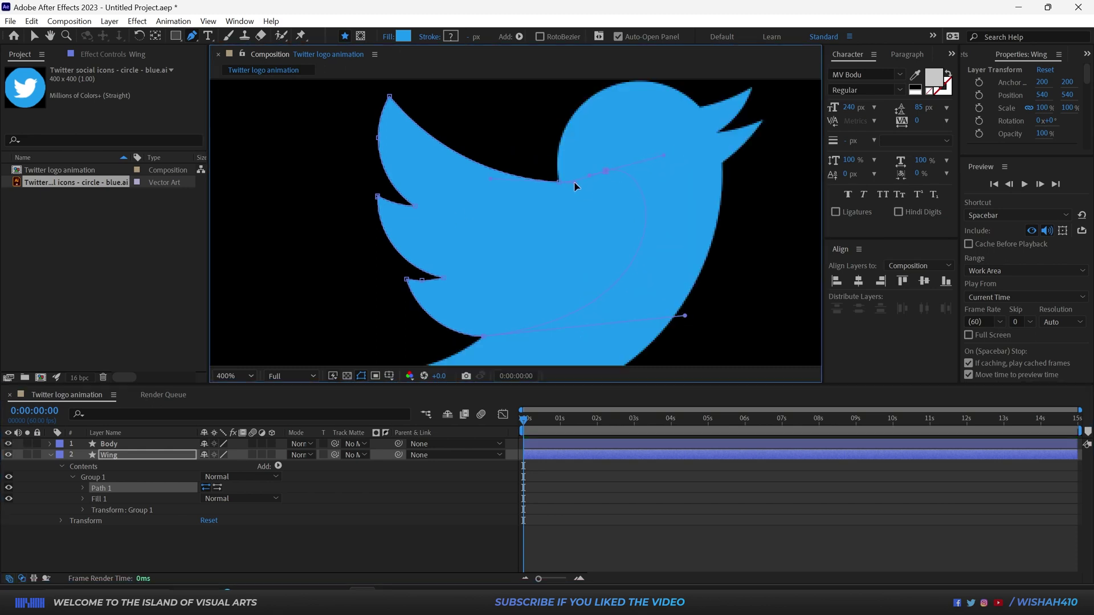
pyautogui.moveTo(684, 316); pyautogui.dragTo(659, 321)
pyautogui.moveTo(577, 183); pyautogui.dragTo(573, 182)
pyautogui.moveTo(605, 174); pyautogui.dragTo(608, 178)
pyautogui.click(561, 456)
# Step: Hide the Wing layer and delete the wing feather points from the Body layer's Path 1
pyautogui.click(147, 443)
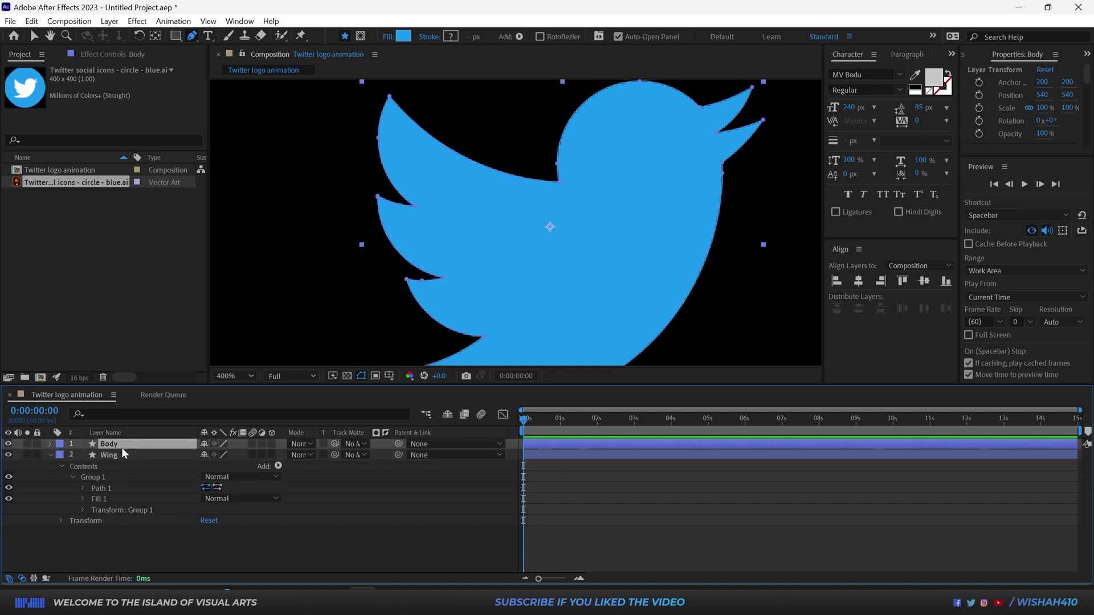
pyautogui.click(10, 454)
pyautogui.click(50, 444)
pyautogui.click(62, 456)
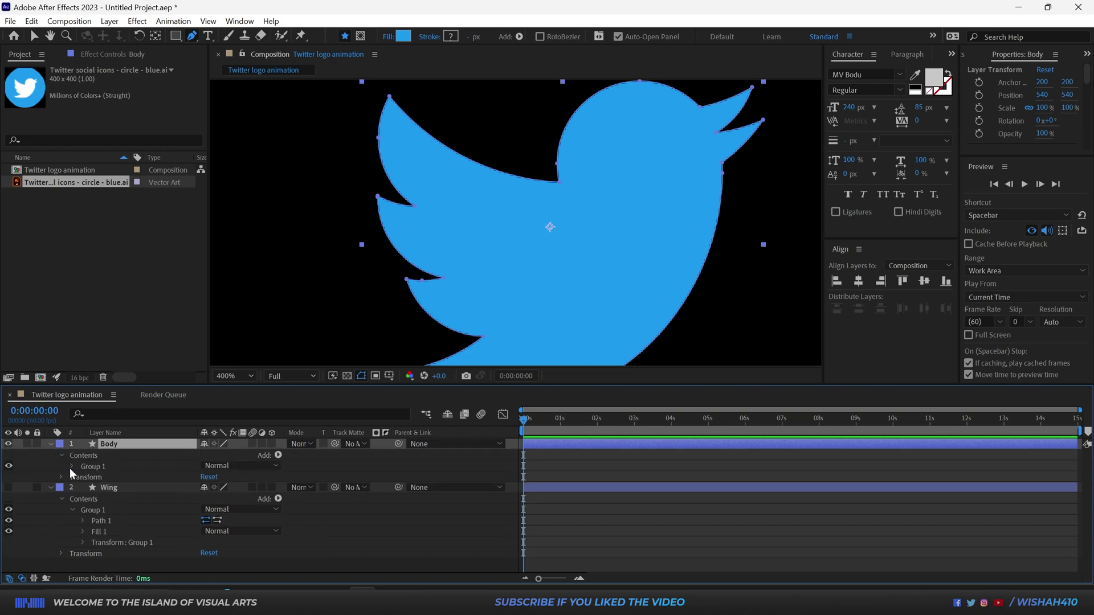
pyautogui.click(72, 466)
pyautogui.click(90, 467)
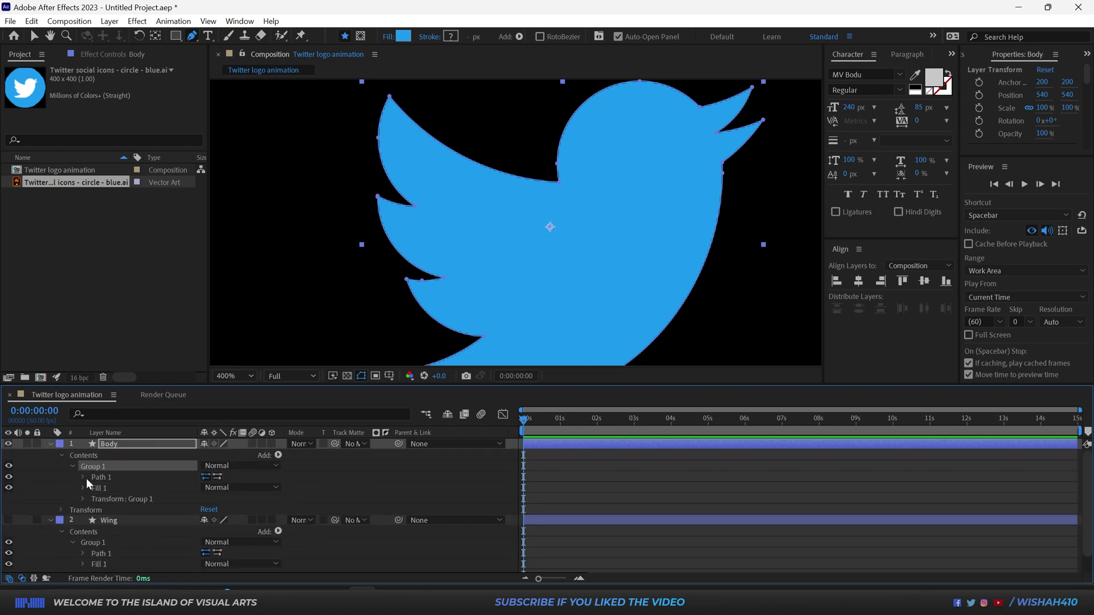
pyautogui.scroll(-1, 590, 241)
pyautogui.scroll(1, 521, 198)
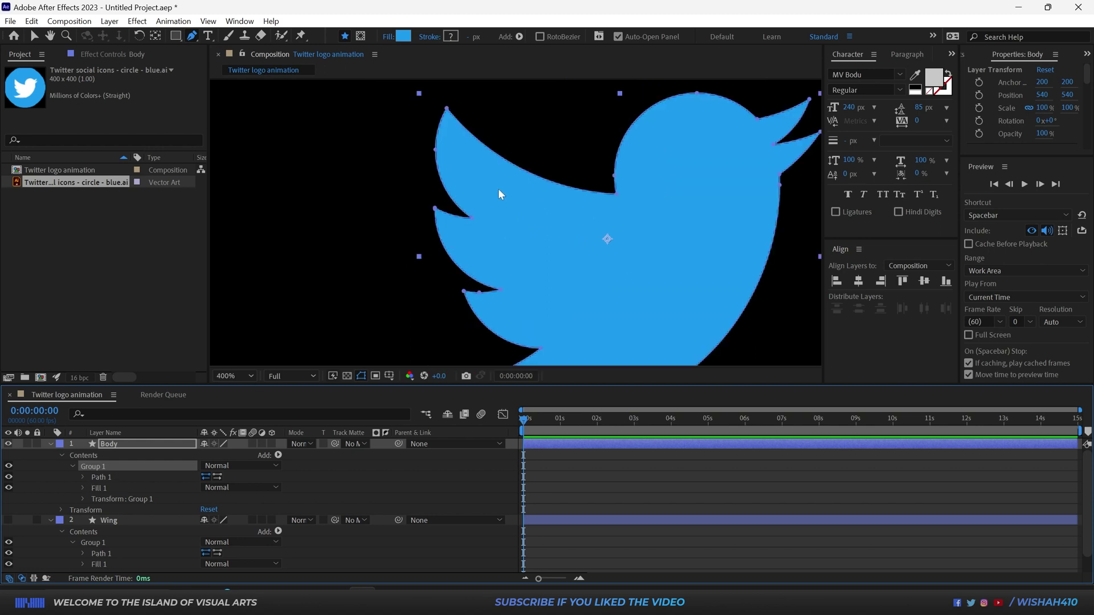
pyautogui.moveTo(447, 109); pyautogui.dragTo(544, 299)
# Step: Adjust the Body path's tail and neck handles into a smooth inward back curve, and show the Wing layer again
pyautogui.click(540, 348)
pyautogui.moveTo(605, 325); pyautogui.dragTo(507, 270)
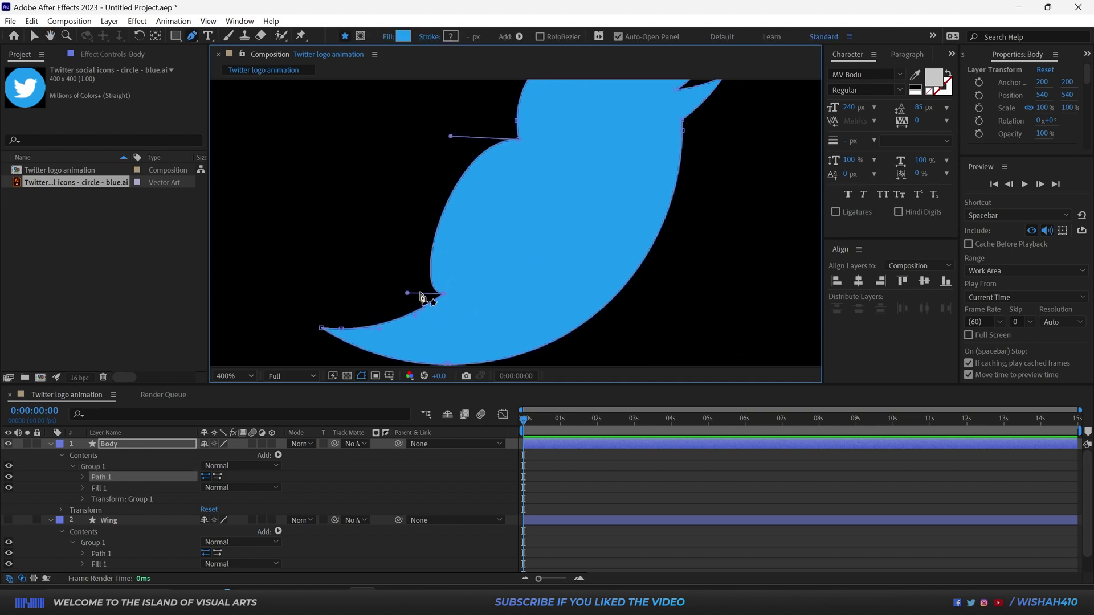
pyautogui.moveTo(408, 295); pyautogui.dragTo(489, 264)
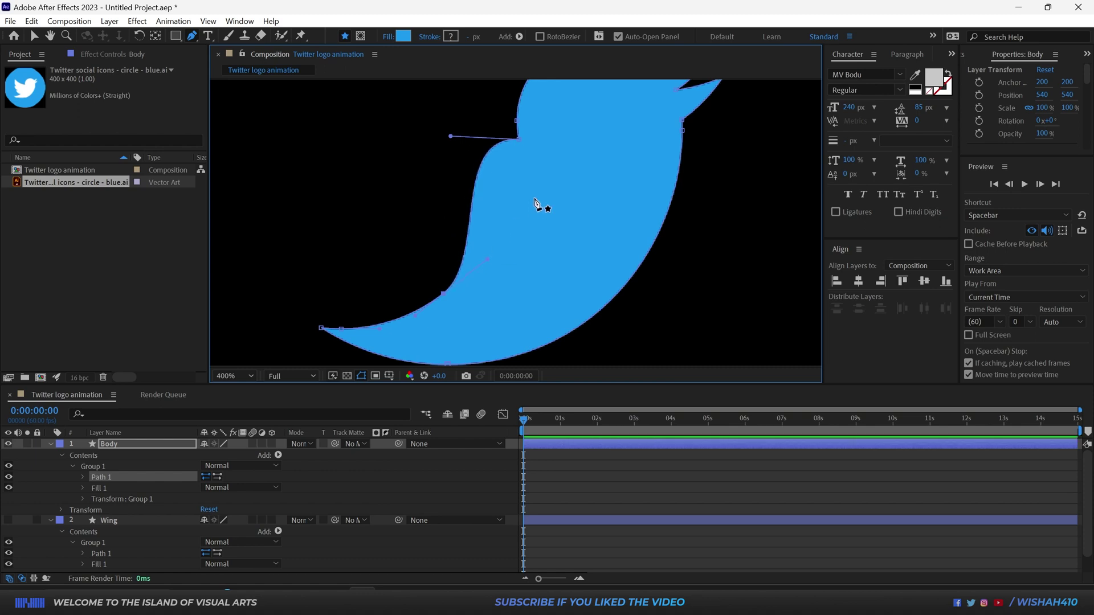
pyautogui.scroll(1, 509, 222)
pyautogui.moveTo(450, 164); pyautogui.dragTo(469, 233)
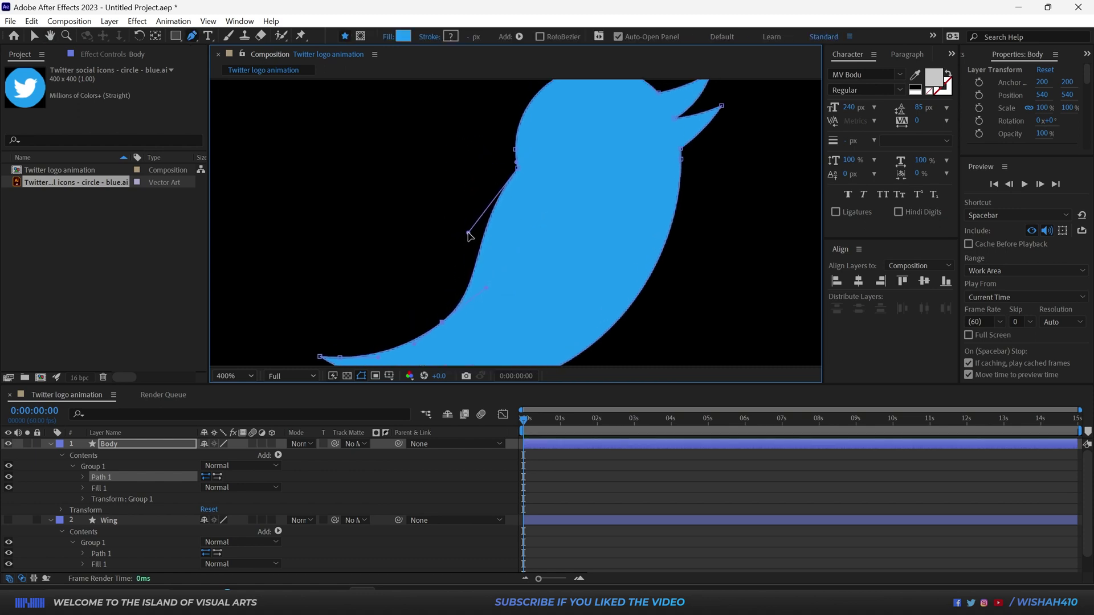
pyautogui.moveTo(484, 288); pyautogui.dragTo(484, 283)
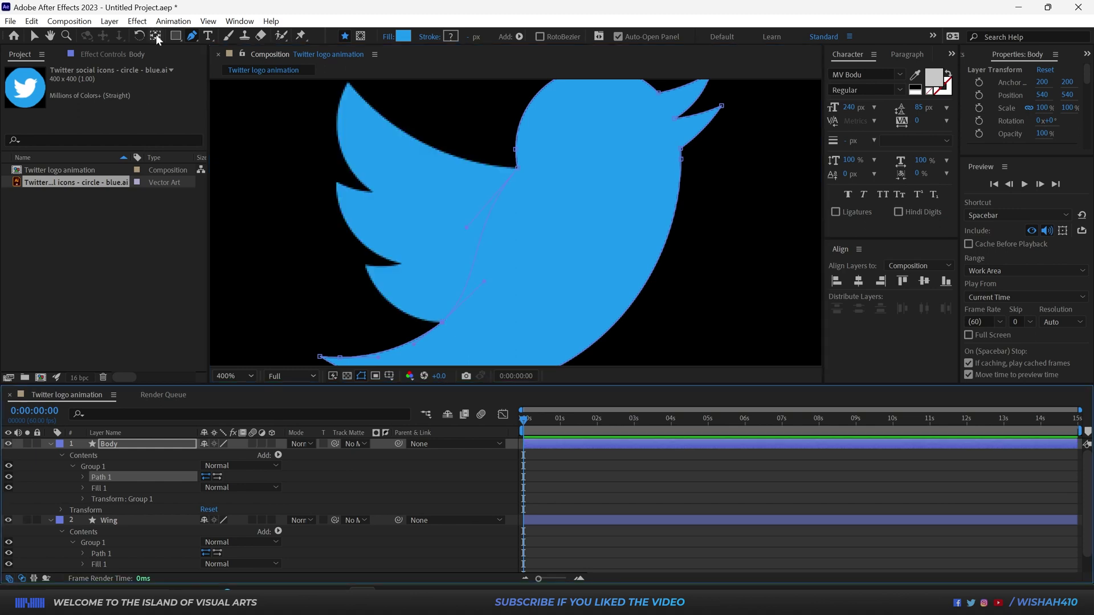
# Step: Reposition the anchor points with the Pan Behind tool, placing Body's at 241.3, 184.3 and Wing's at 226, 197
pyautogui.click(155, 37)
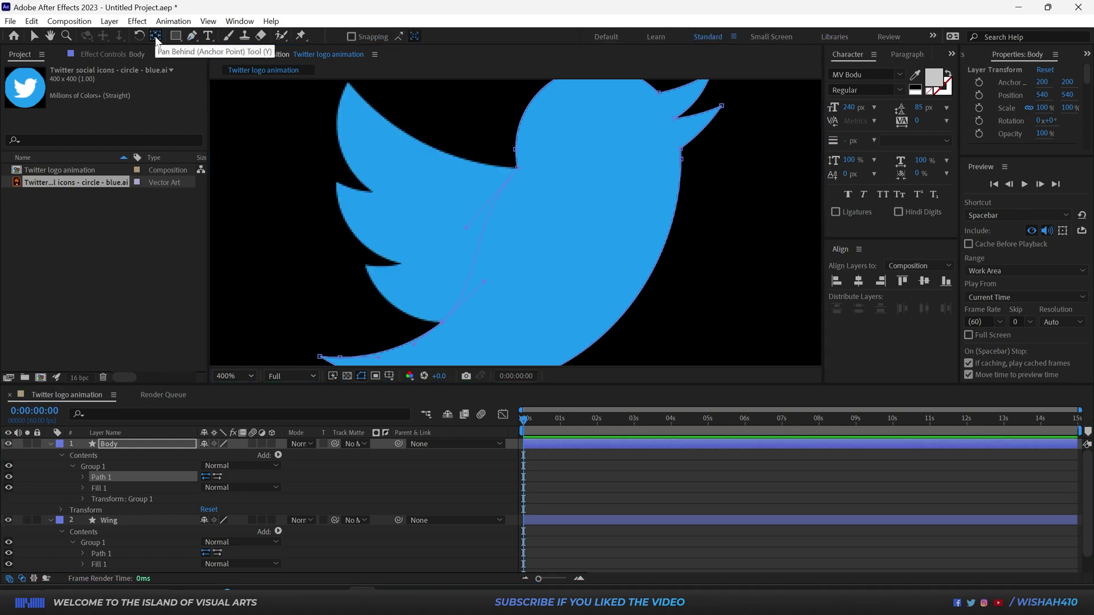
pyautogui.click(166, 441)
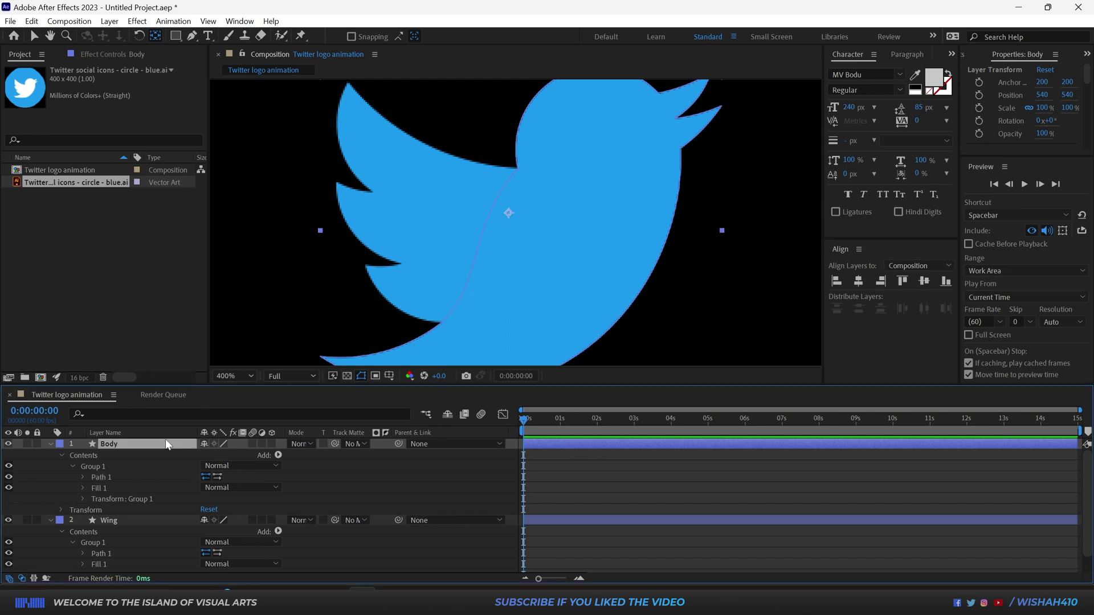
pyautogui.moveTo(511, 218); pyautogui.dragTo(564, 195)
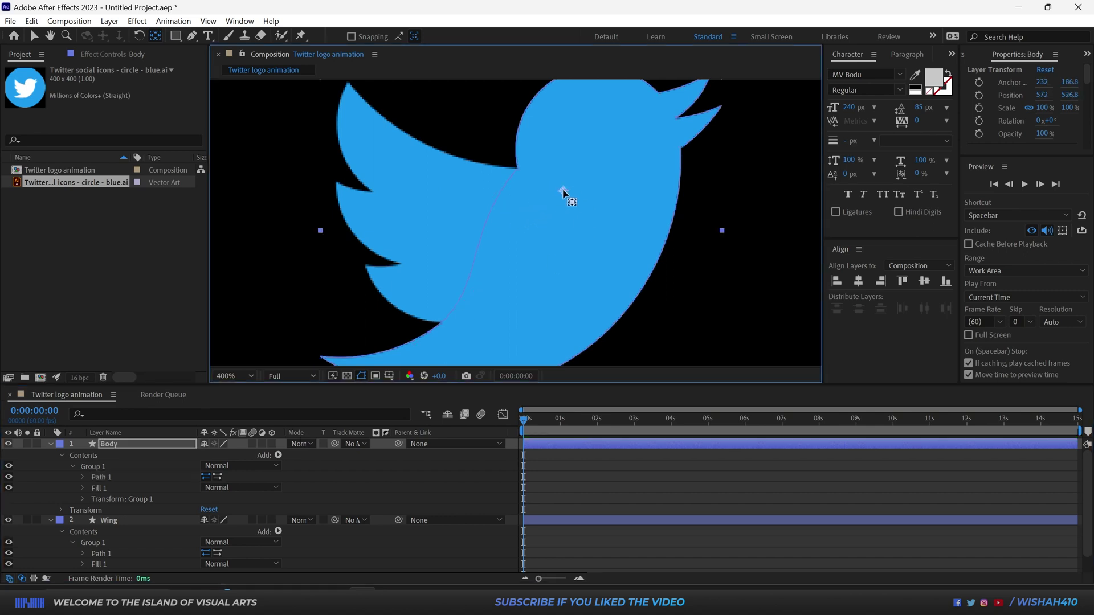
pyautogui.scroll(-2, 541, 228)
pyautogui.moveTo(561, 201); pyautogui.dragTo(578, 194)
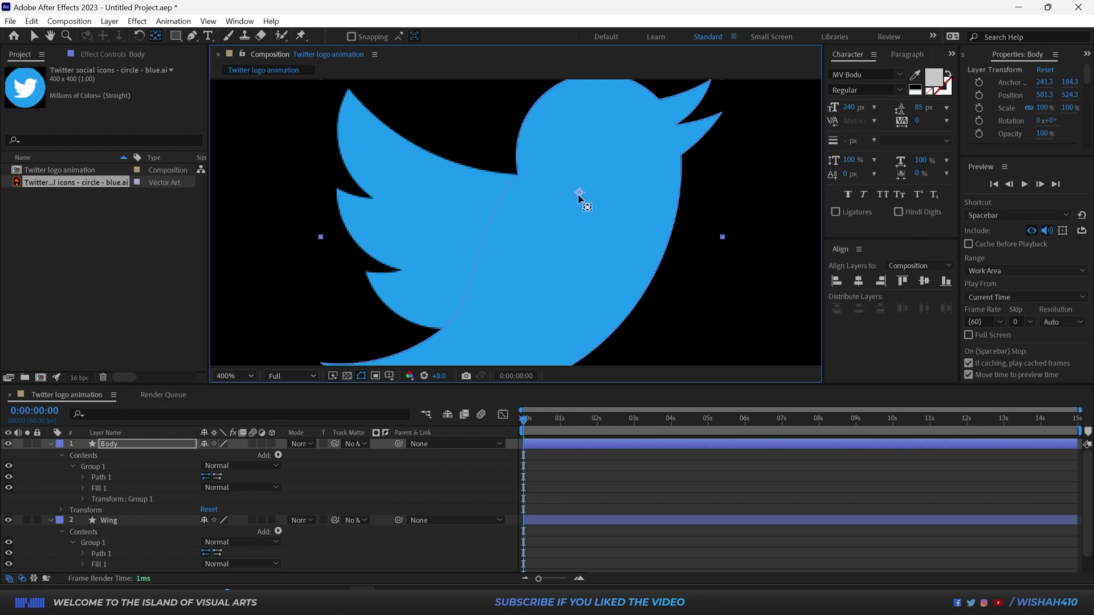
pyautogui.click(107, 525)
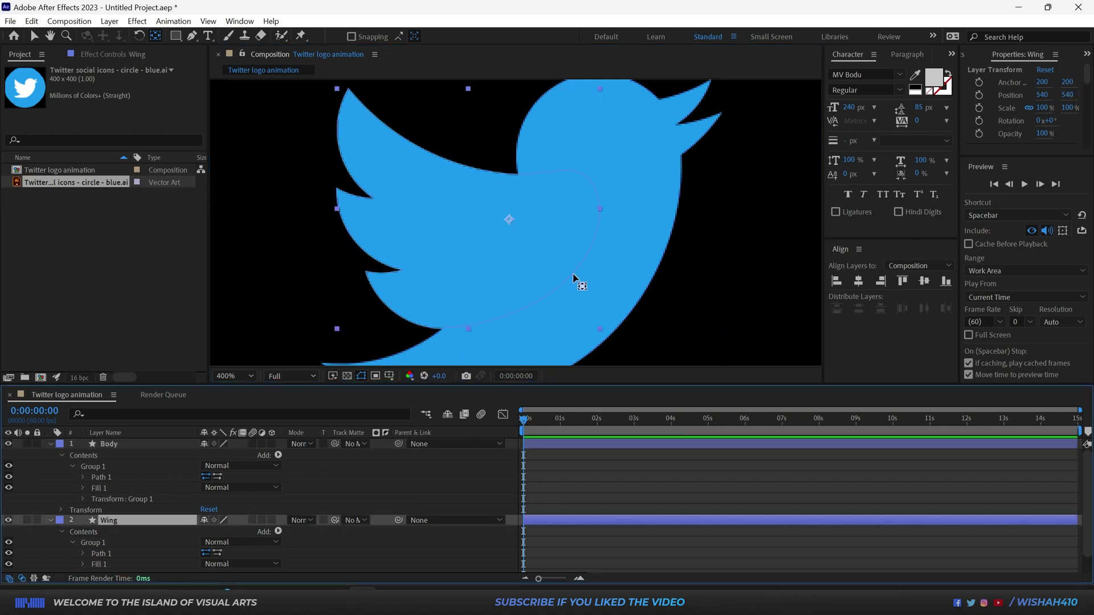
pyautogui.moveTo(502, 225); pyautogui.dragTo(542, 221)
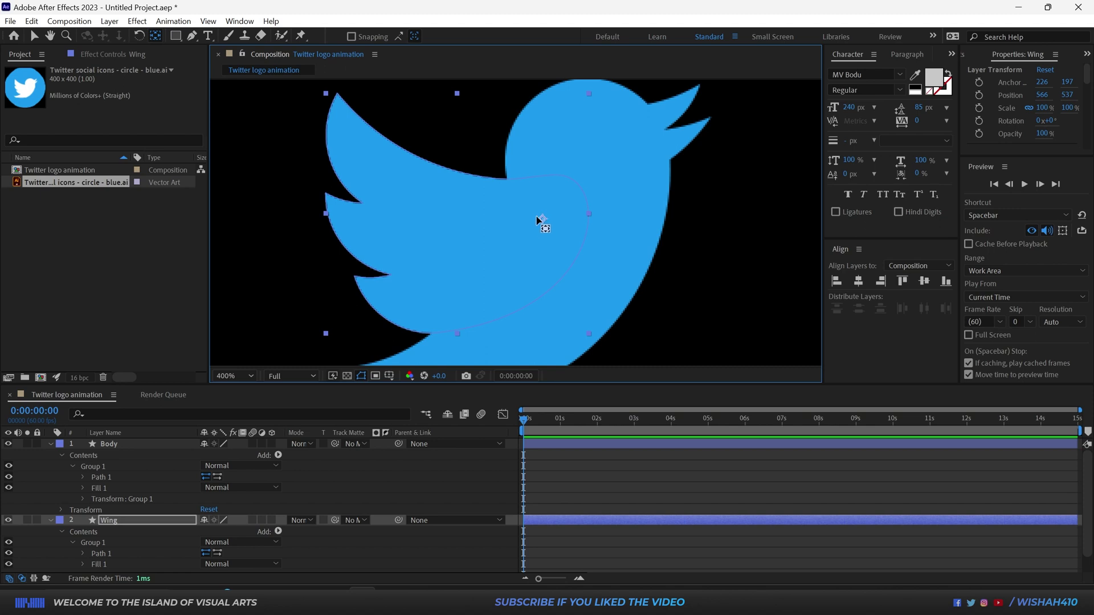
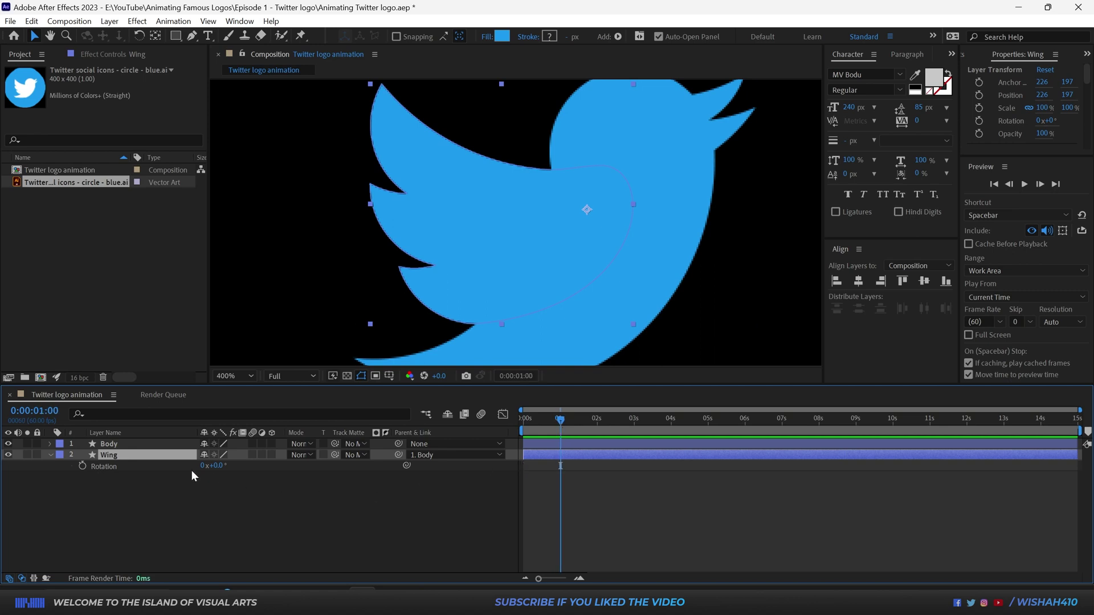
# Step: Keyframe the Wing's Rotation at 0° at 0:00:01:00, -21° at 1:25, 11° just before 2 seconds and -15° at 2:06
pyautogui.click(83, 465)
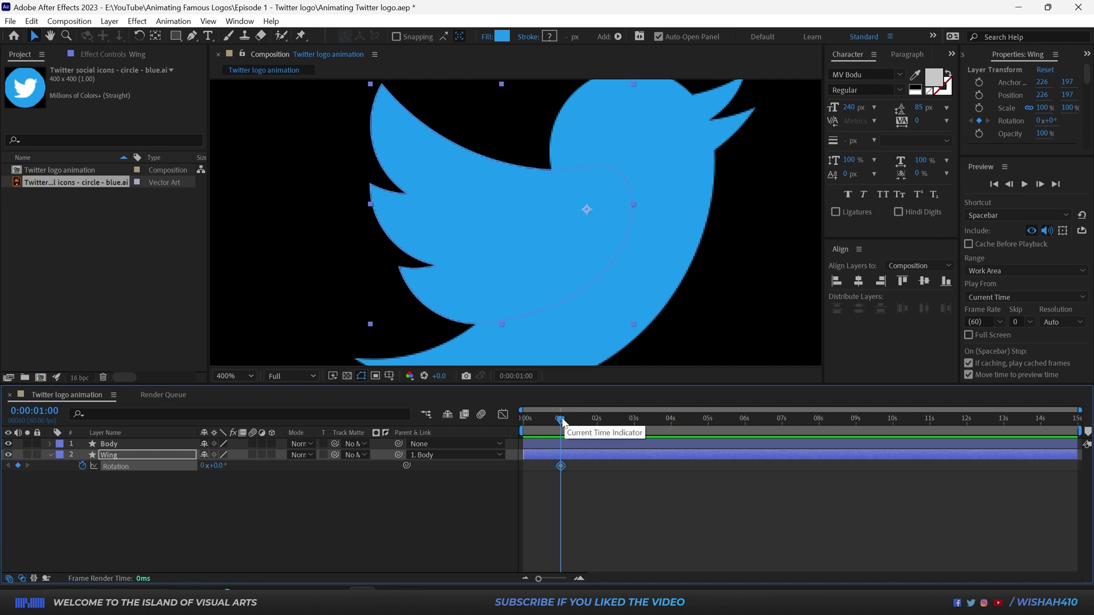
pyautogui.moveTo(562, 422)
pyautogui.mouseDown()
pyautogui.moveTo(586, 423)
pyautogui.moveTo(576, 424)
pyautogui.mouseUp()
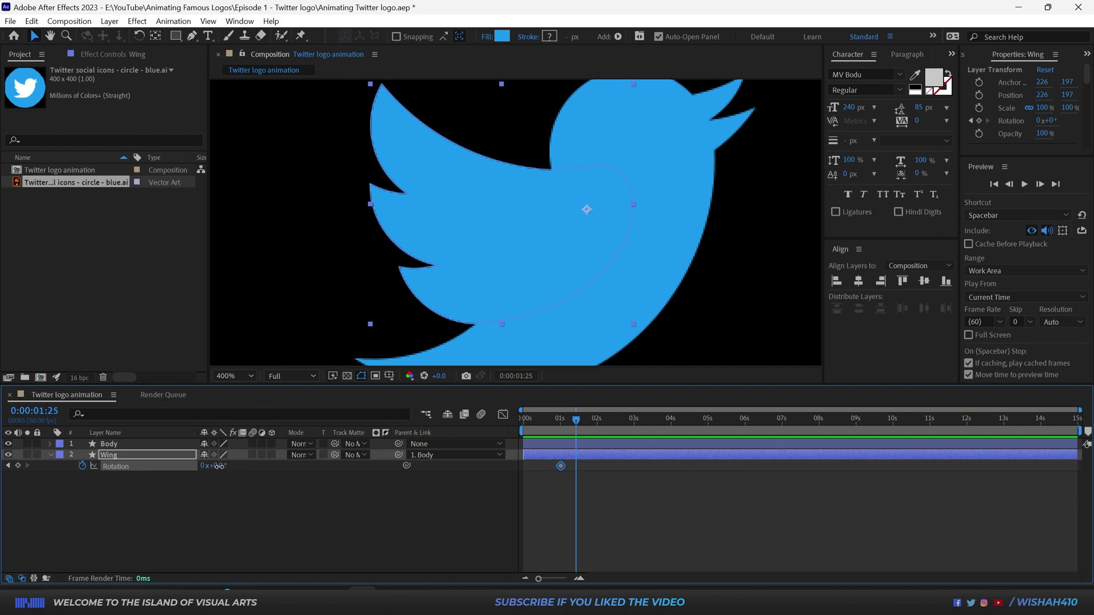
pyautogui.moveTo(218, 466); pyautogui.dragTo(204, 465)
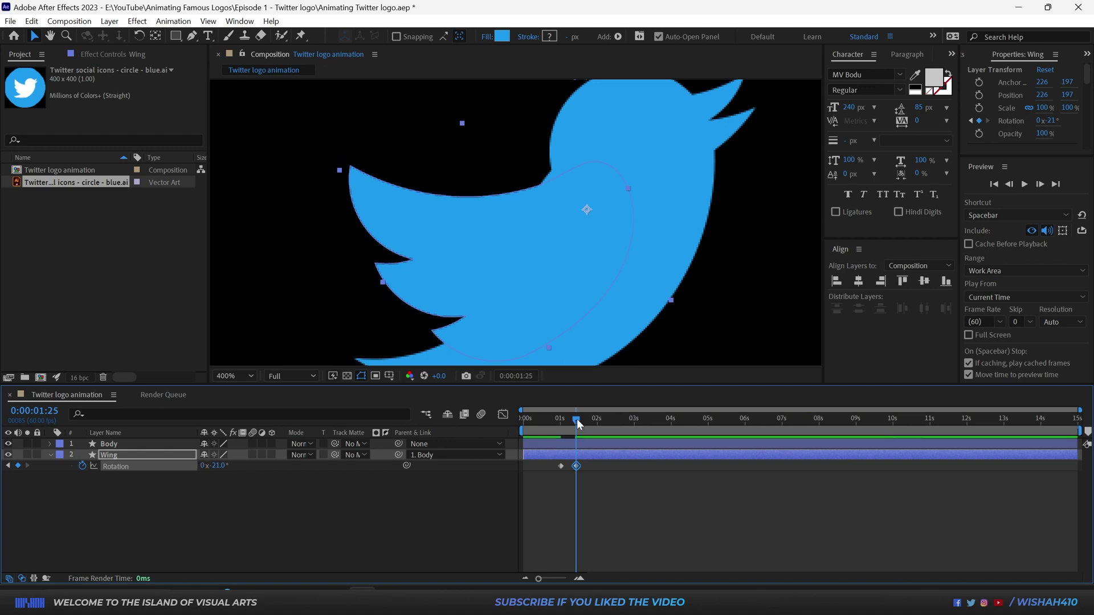
pyautogui.moveTo(577, 419); pyautogui.dragTo(591, 425)
pyautogui.moveTo(220, 465); pyautogui.dragTo(241, 466)
pyautogui.moveTo(591, 419); pyautogui.dragTo(603, 419)
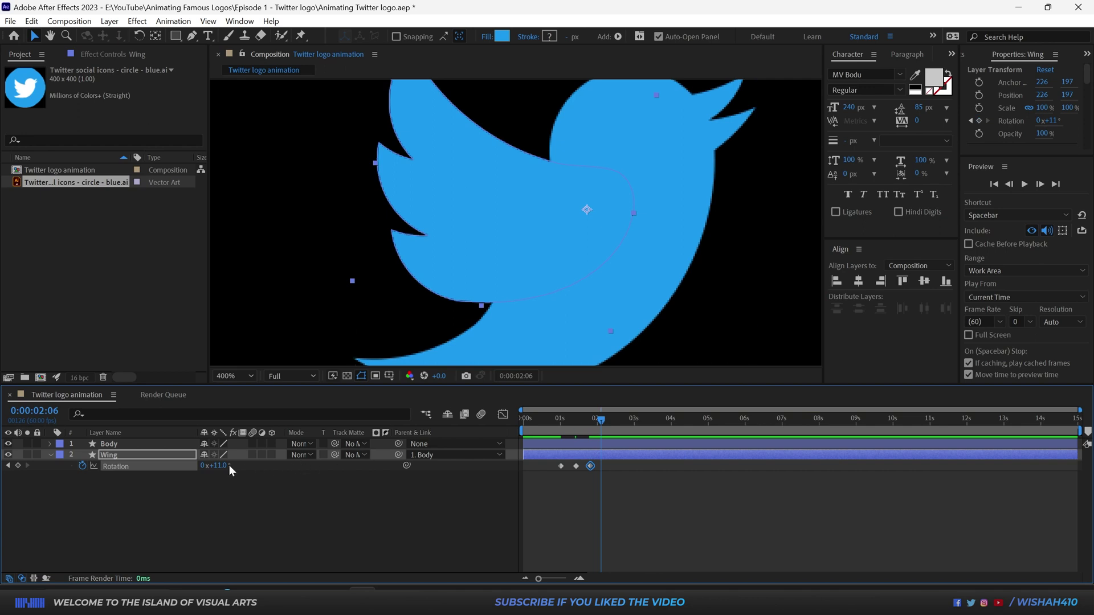
pyautogui.moveTo(230, 466); pyautogui.dragTo(215, 466)
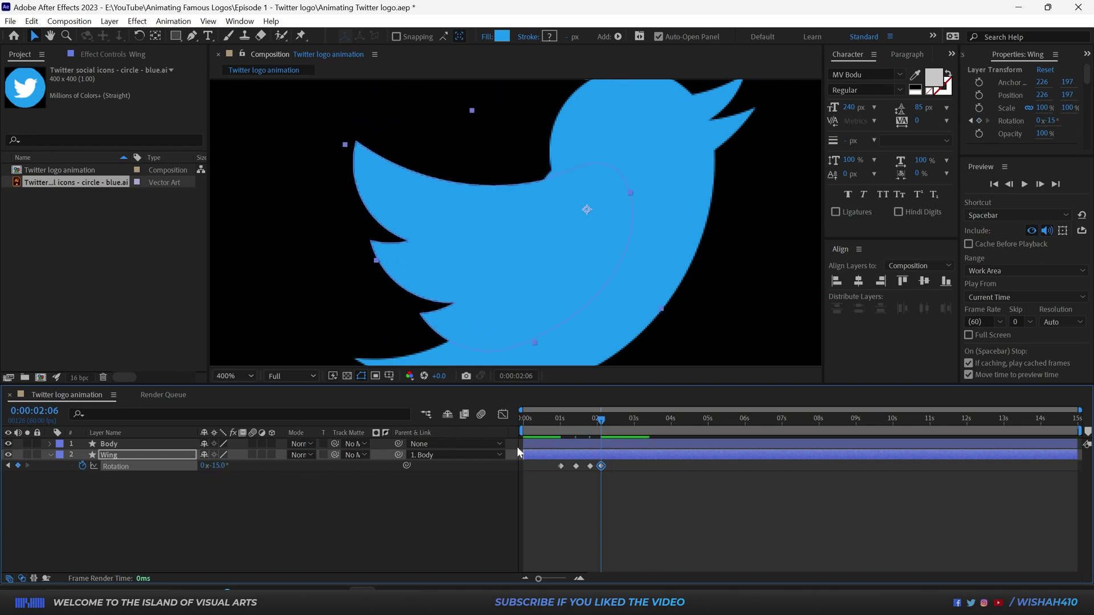
# Step: Continue the Wing's alternating Rotation keyframes from 0:00:02:23 at shorter intervals, ending with -9° at 3:09 and 6° at 3:20
pyautogui.moveTo(601, 419); pyautogui.dragTo(611, 419)
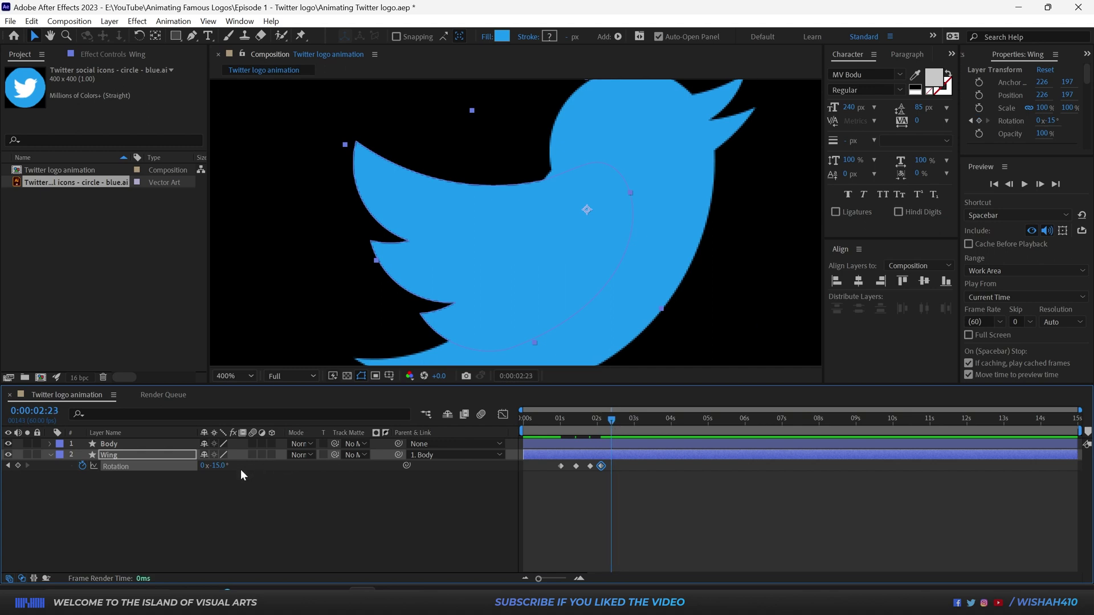
pyautogui.moveTo(220, 465)
pyautogui.mouseDown()
pyautogui.moveTo(235, 466)
pyautogui.moveTo(211, 466)
pyautogui.mouseUp()
pyautogui.click(620, 420)
pyautogui.moveTo(622, 419); pyautogui.dragTo(639, 419)
pyautogui.moveTo(214, 466); pyautogui.dragTo(213, 466)
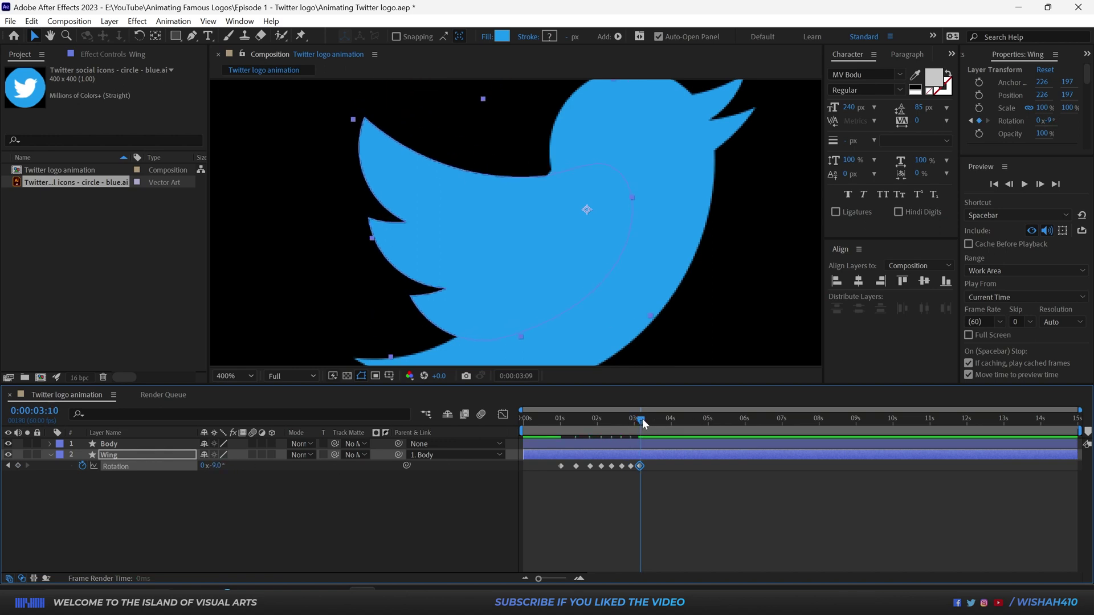
pyautogui.moveTo(642, 418); pyautogui.dragTo(646, 419)
pyautogui.moveTo(212, 467); pyautogui.dragTo(220, 466)
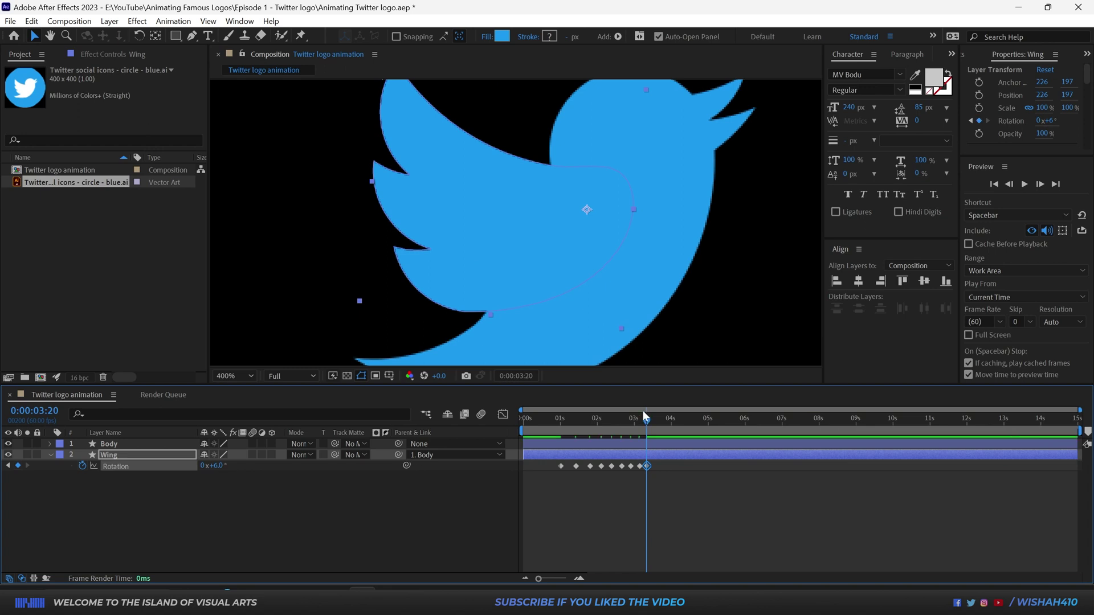
# Step: Finish the Wing's flapping with Rotation keyframes of -12° at 0:00:03:33 and 0° at 3:46
pyautogui.moveTo(643, 412); pyautogui.dragTo(655, 420)
pyautogui.moveTo(216, 466); pyautogui.dragTo(206, 466)
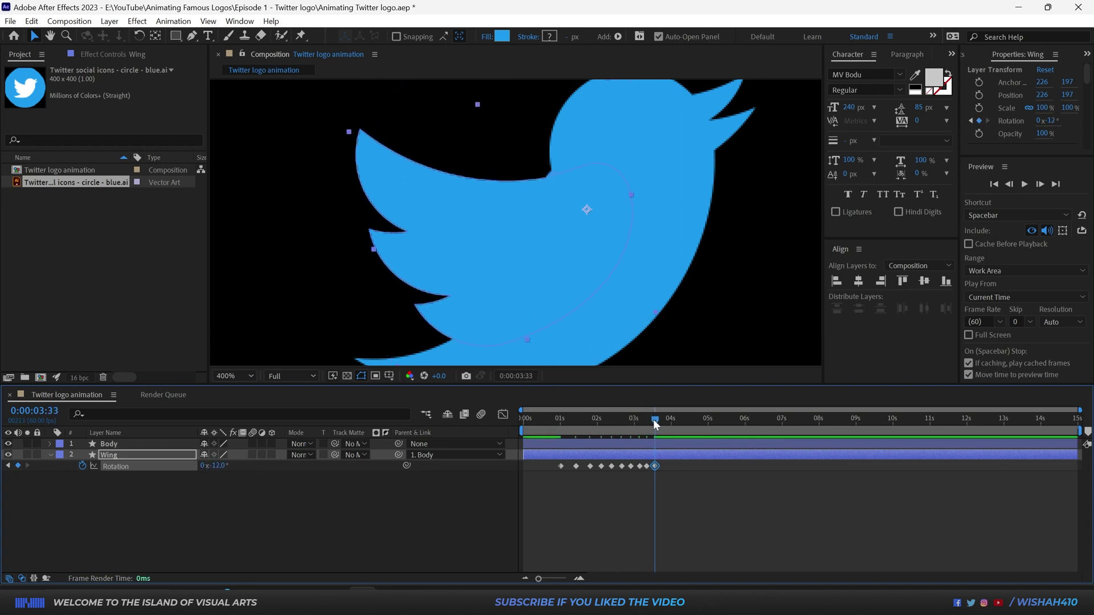
pyautogui.moveTo(655, 424); pyautogui.dragTo(663, 424)
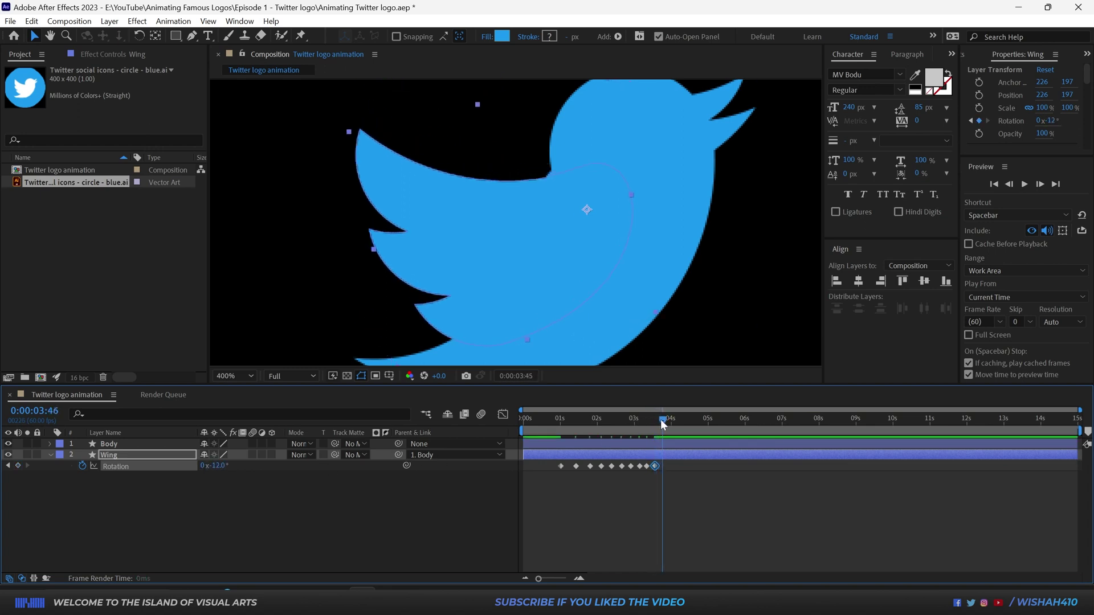
pyautogui.click(219, 466)
pyautogui.write('0')
pyautogui.press('Return')
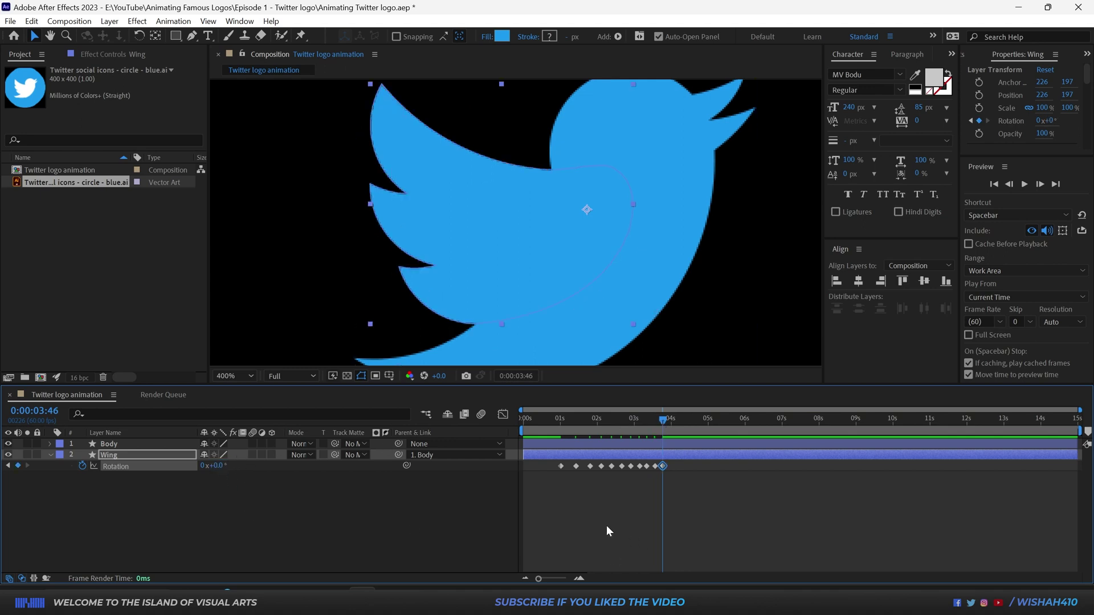
# Step: Play back the wing flapping from before its first Rotation keyframe
pyautogui.moveTo(586, 420); pyautogui.dragTo(540, 422)
pyautogui.press('space')
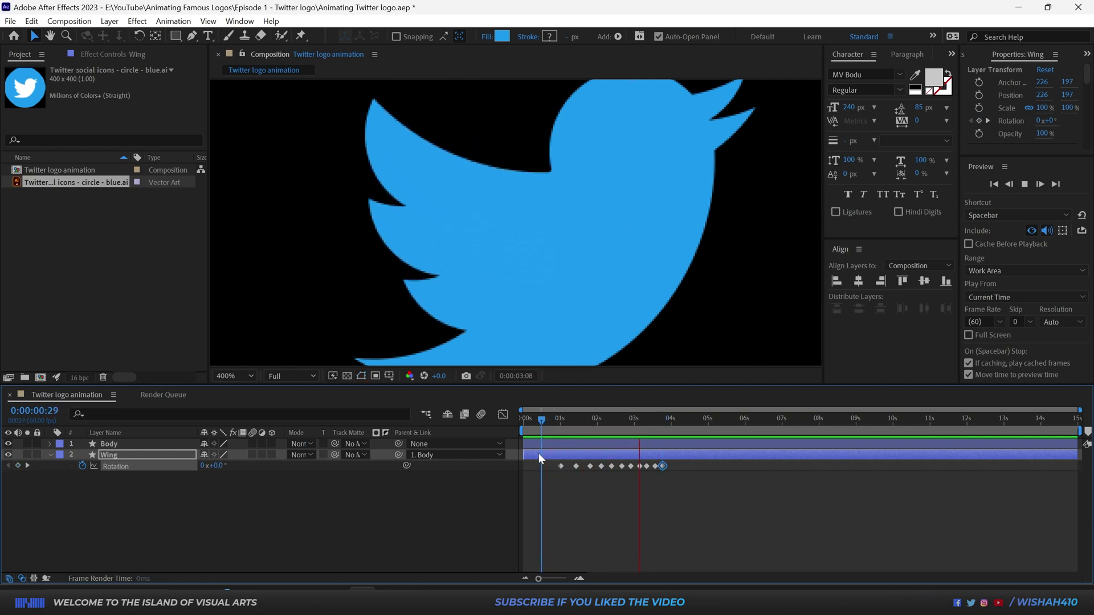
pyautogui.moveTo(556, 420); pyautogui.dragTo(553, 420)
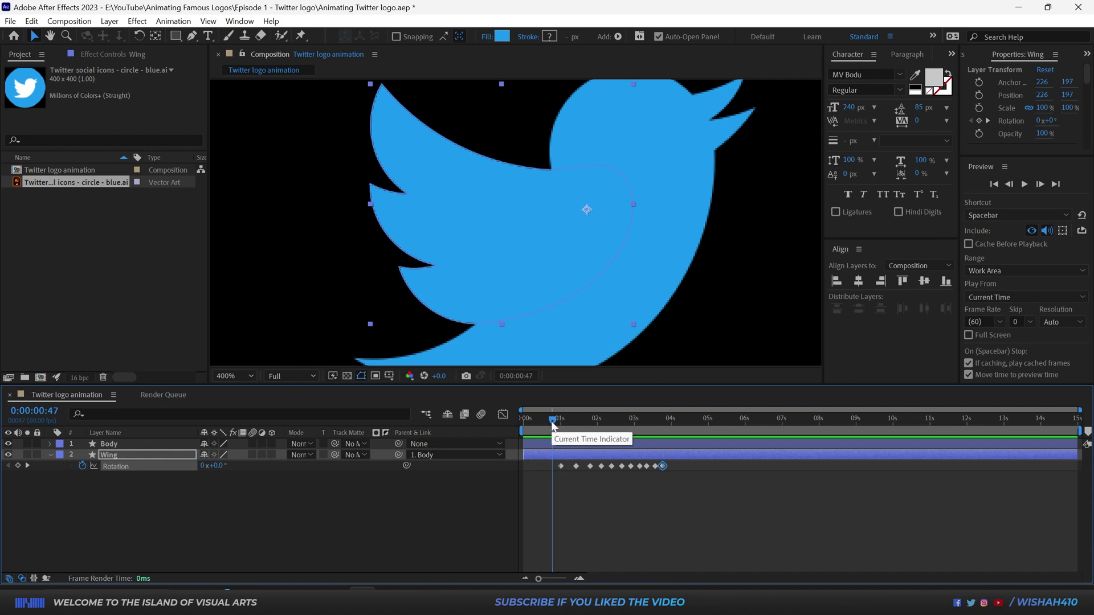
pyautogui.moveTo(553, 420); pyautogui.dragTo(554, 420)
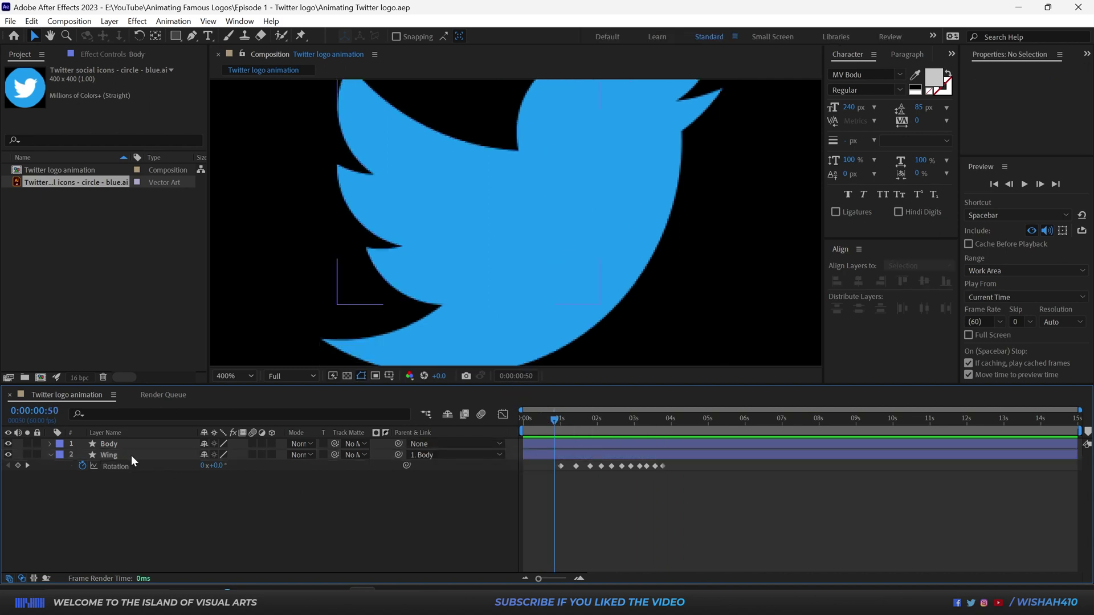
# Step: Add a Position keyframe to the Body layer at 0:00:01:00 and move it to just before 2 seconds
pyautogui.click(113, 445)
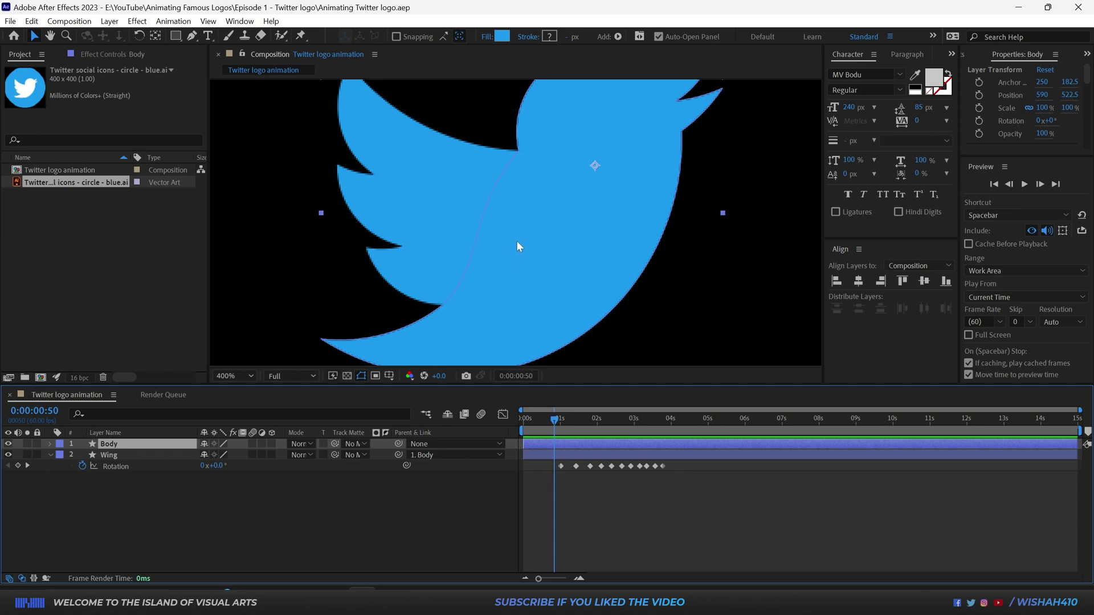
pyautogui.scroll(-4, 516, 240)
pyautogui.moveTo(552, 421); pyautogui.dragTo(559, 422)
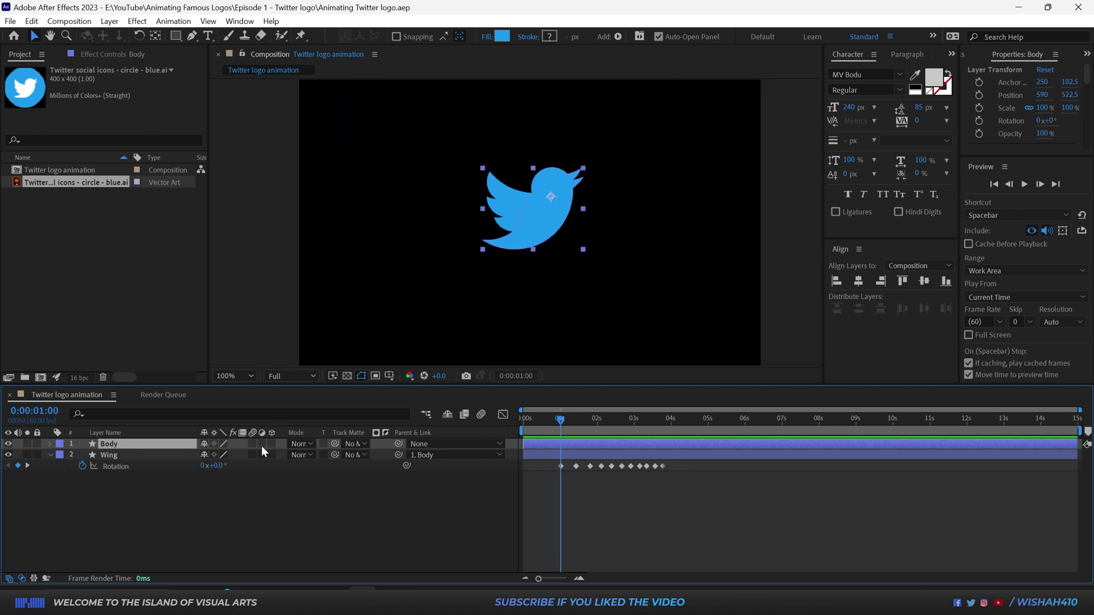
pyautogui.press('p')
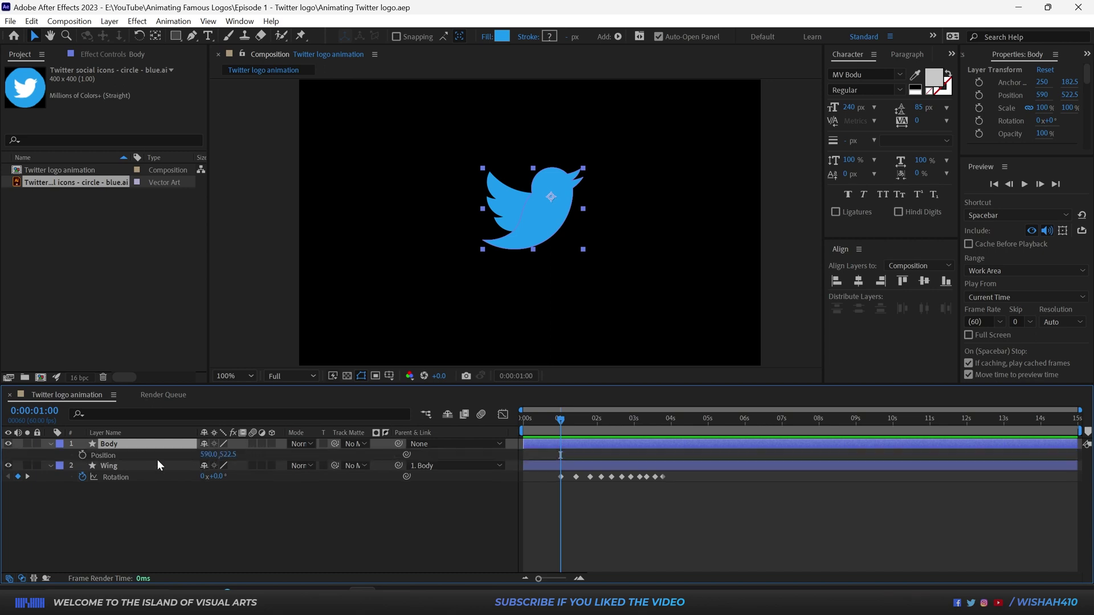
pyautogui.click(83, 455)
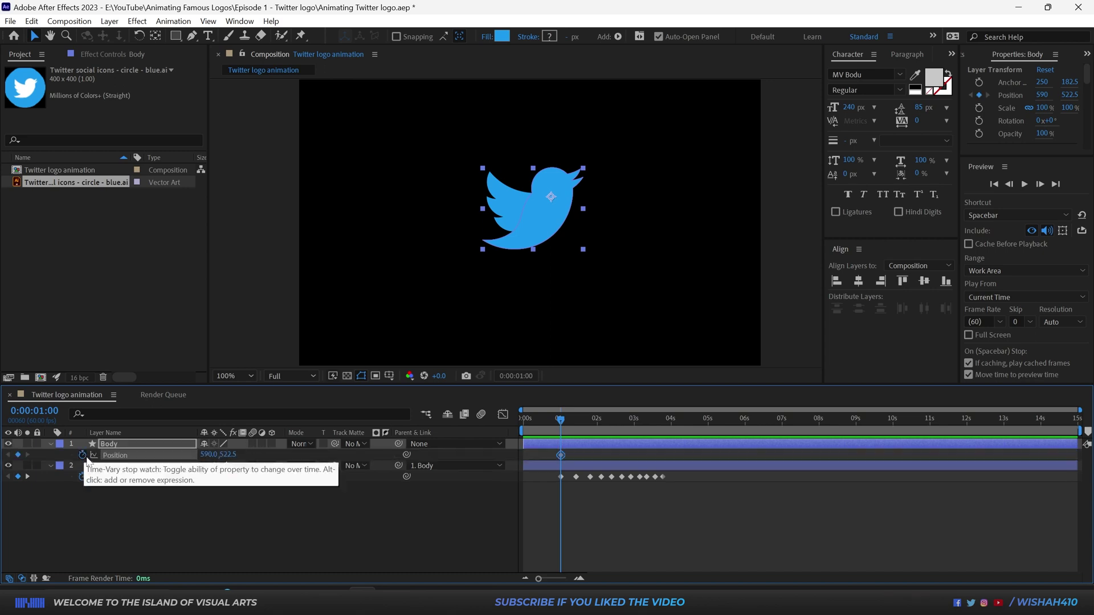
pyautogui.moveTo(560, 454); pyautogui.dragTo(589, 455)
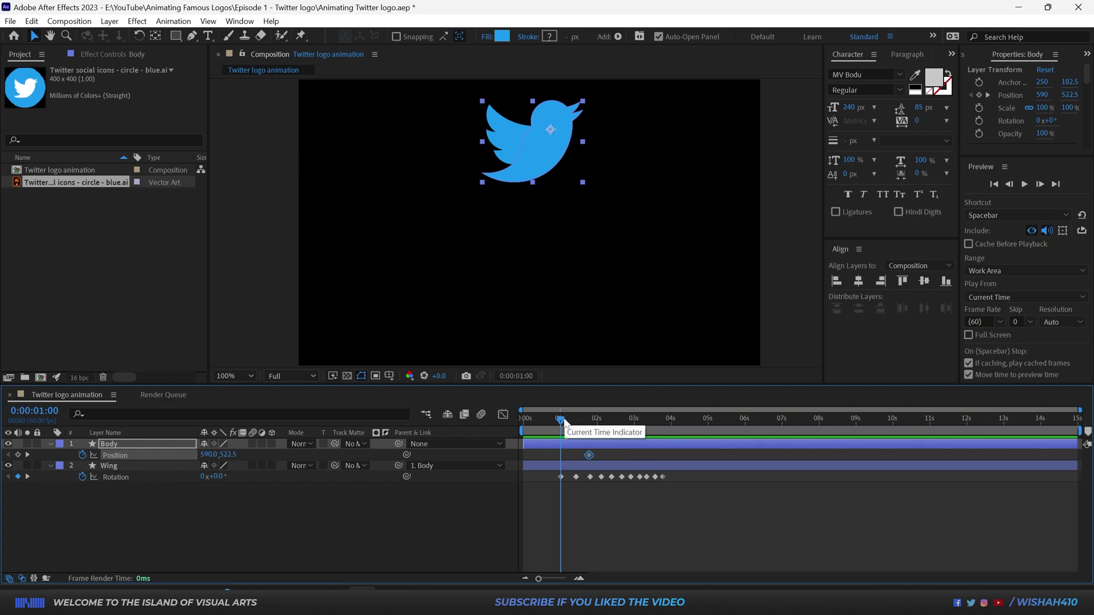
# Step: Keyframe the Body's start Position below the frame at 383, 1158.5 at 0:00:00:59, and bend the motion path into a smooth curve
pyautogui.click(561, 421)
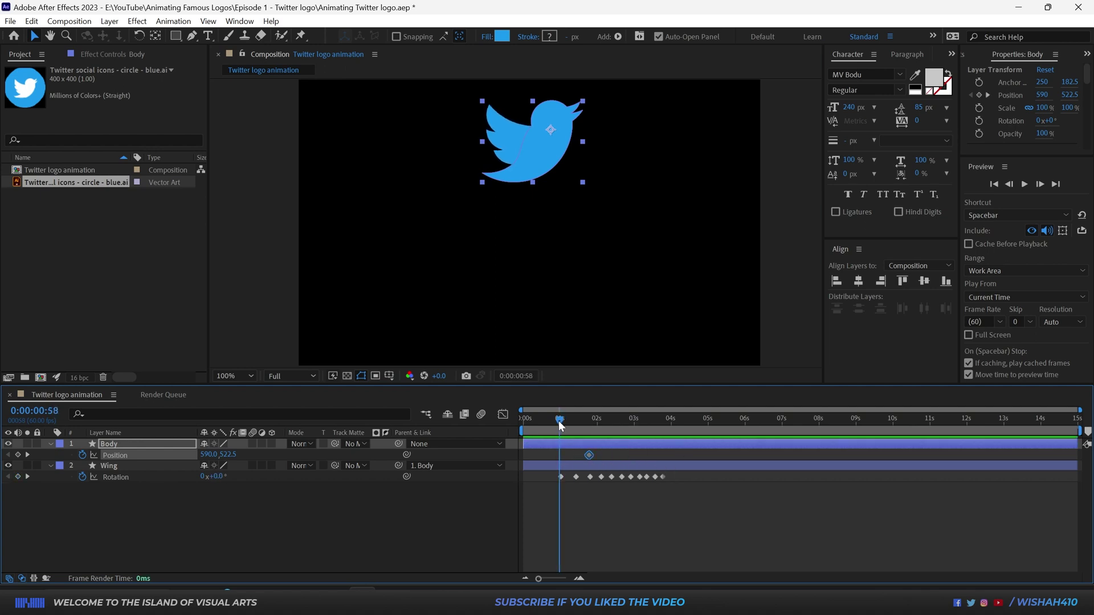
pyautogui.click(541, 163)
pyautogui.moveTo(541, 163); pyautogui.dragTo(459, 422)
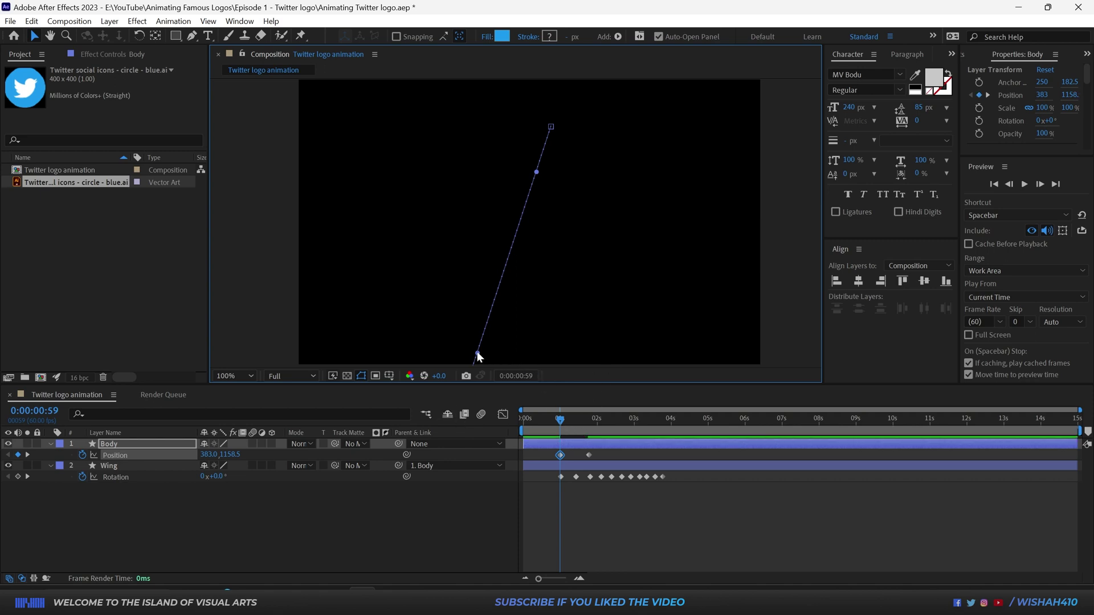
pyautogui.moveTo(478, 356); pyautogui.dragTo(543, 313)
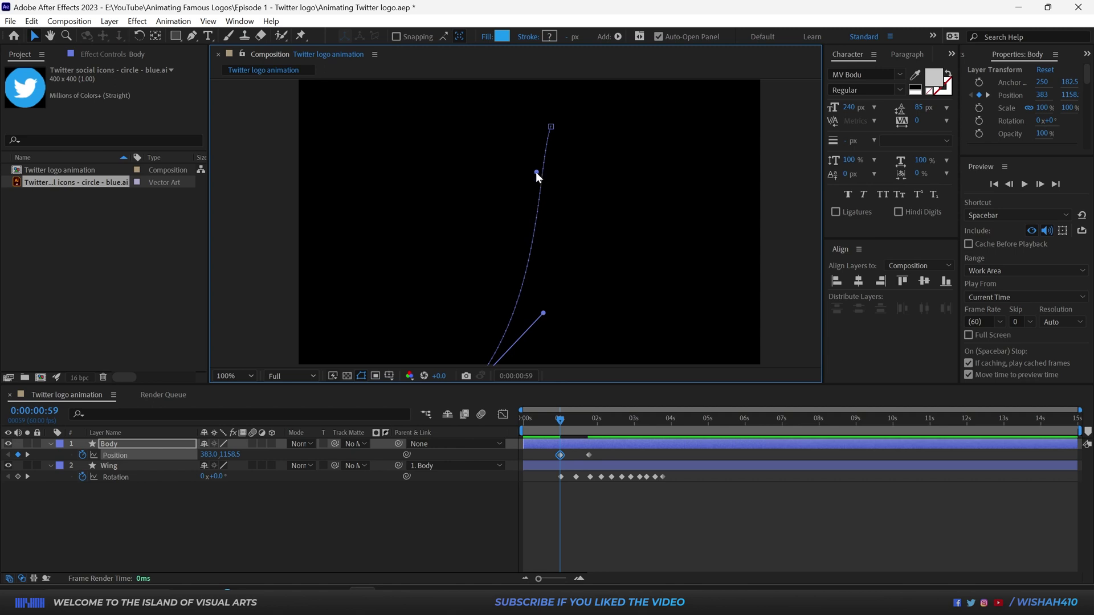
pyautogui.moveTo(536, 172)
pyautogui.mouseDown()
pyautogui.moveTo(553, 170)
pyautogui.moveTo(550, 182)
pyautogui.mouseUp()
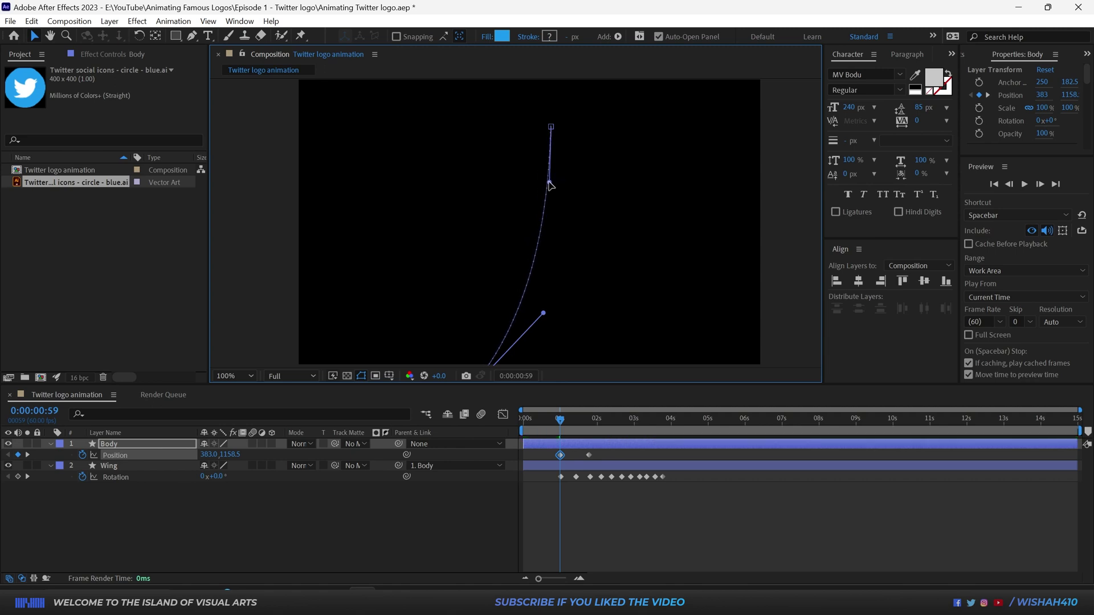
# Step: Move the Body's final Position keyframe to just after 2 seconds and add an overshoot keyframe at 590.5, 492.5 at 0:00:01:51
pyautogui.moveTo(560, 419)
pyautogui.mouseDown()
pyautogui.moveTo(584, 425)
pyautogui.moveTo(550, 427)
pyautogui.moveTo(583, 428)
pyautogui.moveTo(556, 436)
pyautogui.moveTo(573, 436)
pyautogui.mouseUp()
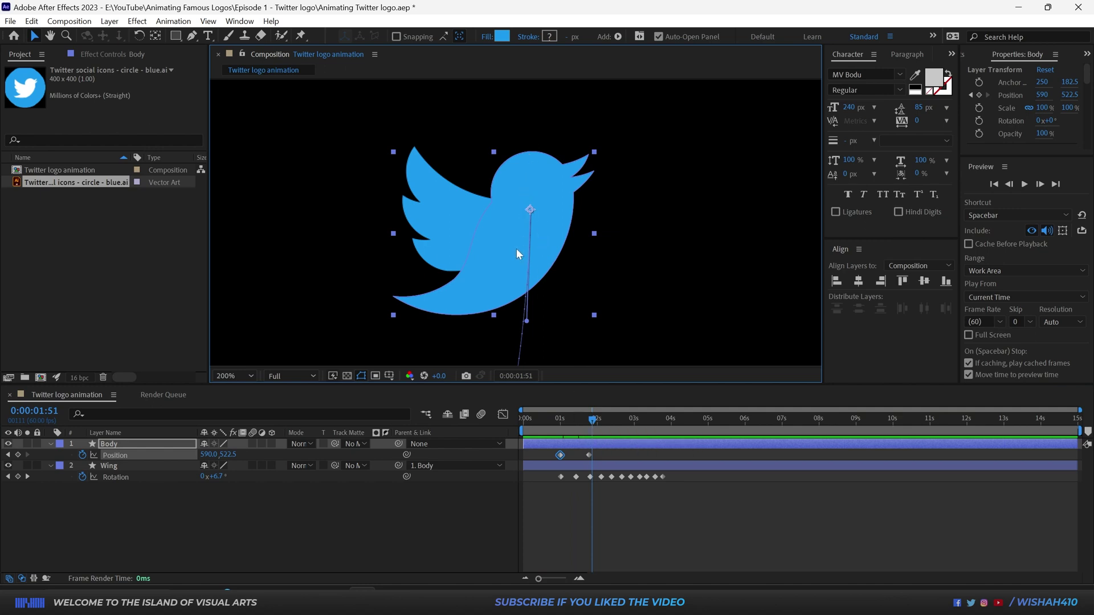
pyautogui.moveTo(589, 455); pyautogui.dragTo(605, 461)
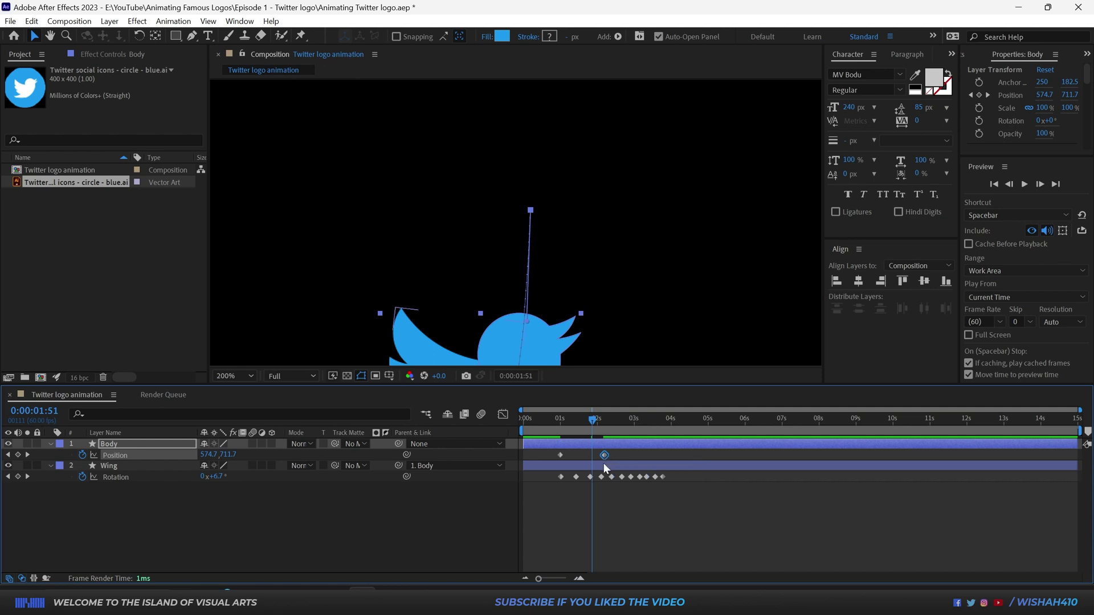
pyautogui.hotkey('ctrl', 'v')
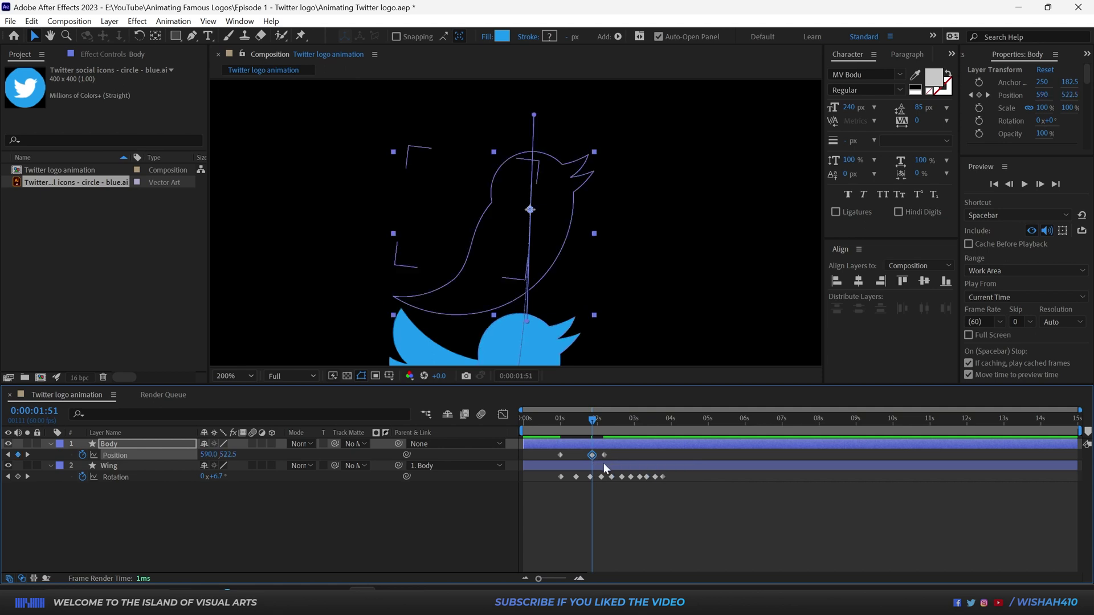
pyautogui.moveTo(554, 234); pyautogui.dragTo(554, 211)
pyautogui.click(617, 456)
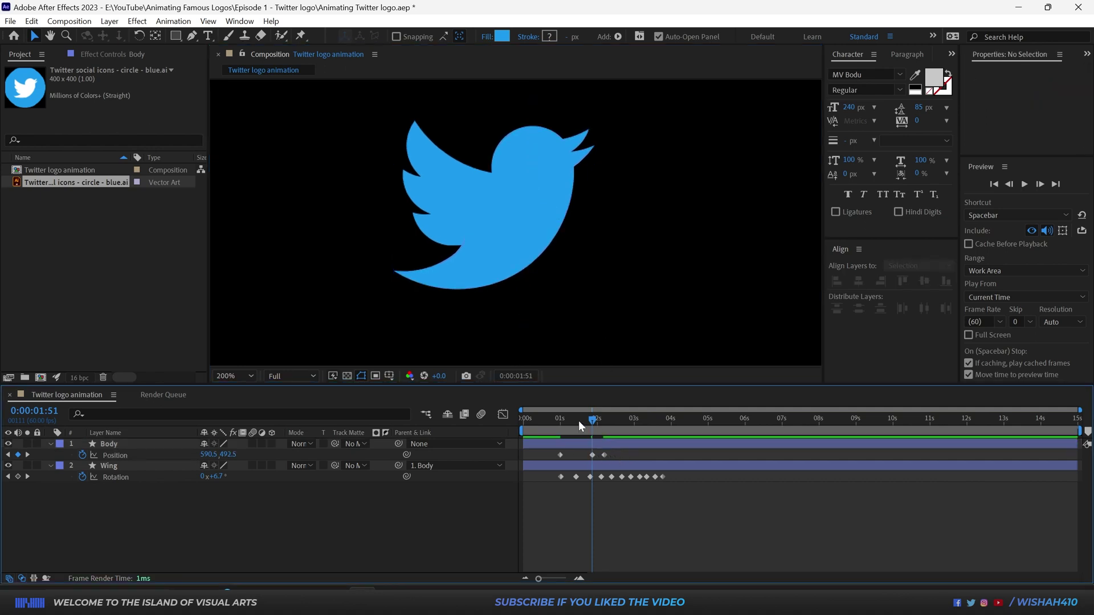
# Step: Play back the bird's fly-in animation from the start of the timeline
pyautogui.moveTo(579, 420); pyautogui.dragTo(535, 428)
pyautogui.press('space')
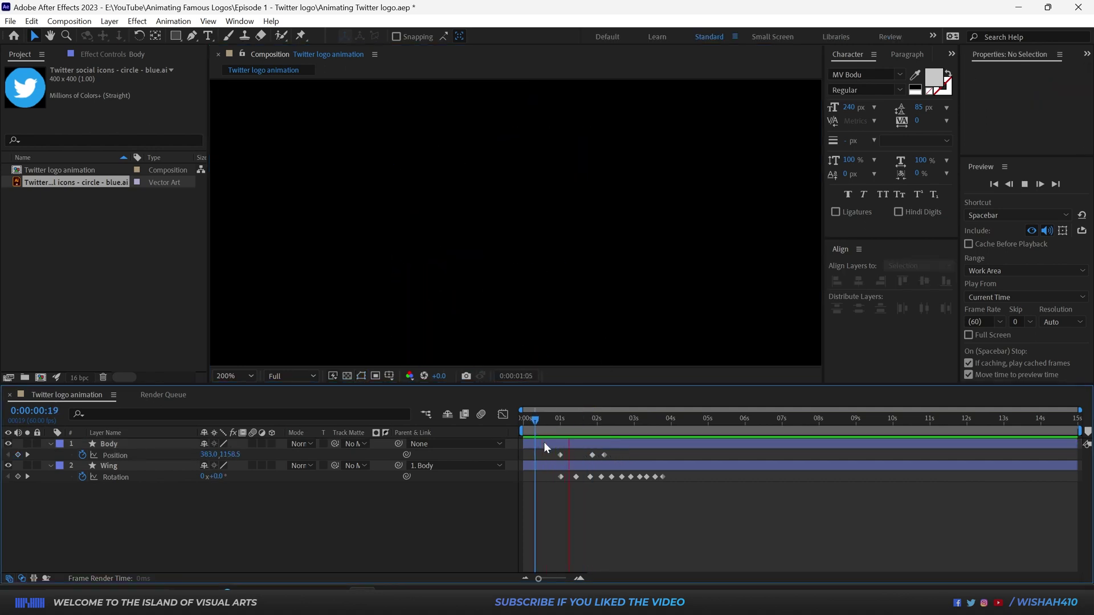
pyautogui.click(520, 419)
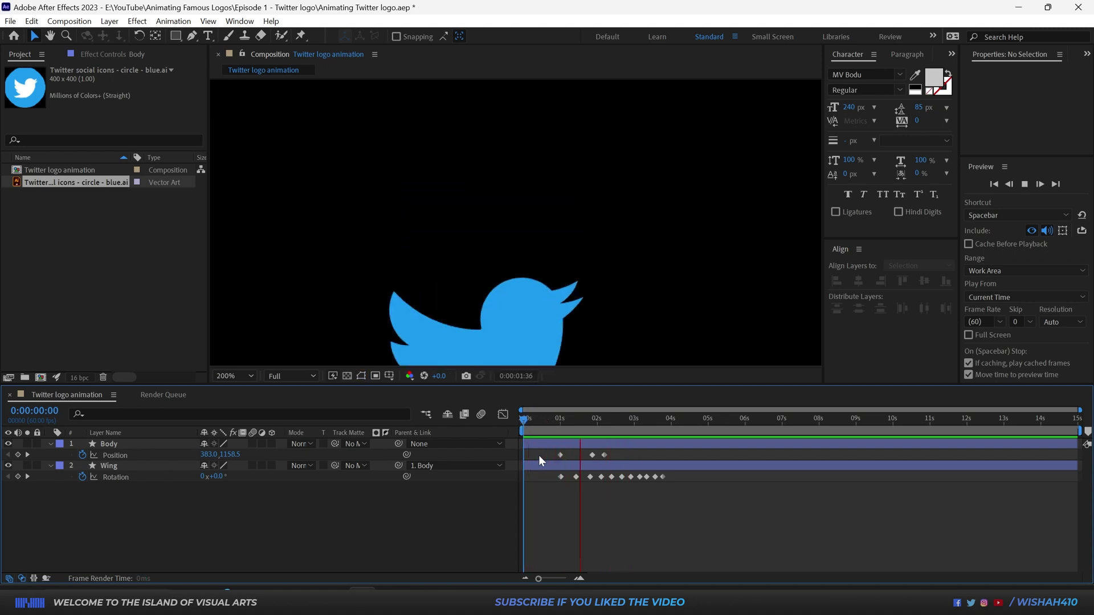
pyautogui.click(551, 418)
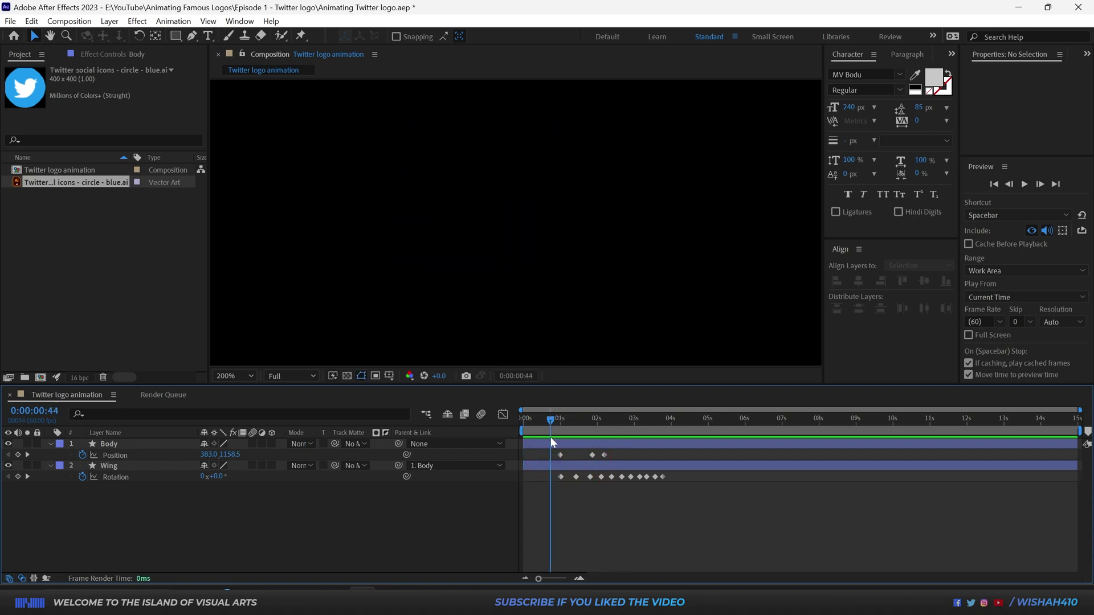
# Step: Apply Easy Ease to all Body Position and Wing Rotation keyframes
pyautogui.moveTo(545, 452); pyautogui.dragTo(682, 474)
pyautogui.moveTo(529, 454); pyautogui.dragTo(711, 494)
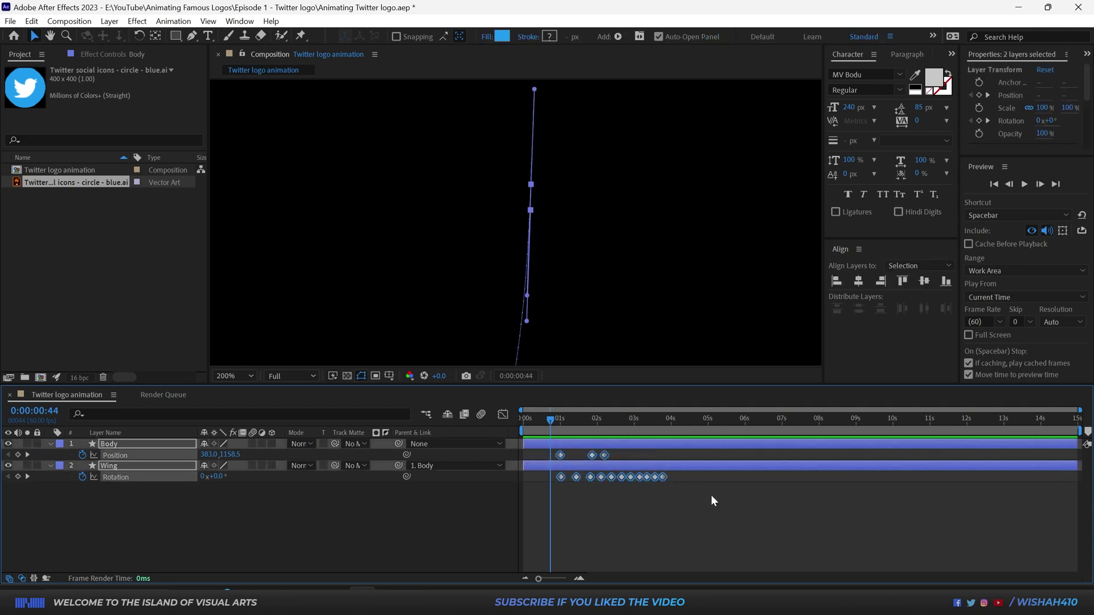
pyautogui.rightClick(603, 454)
pyautogui.moveTo(641, 449)
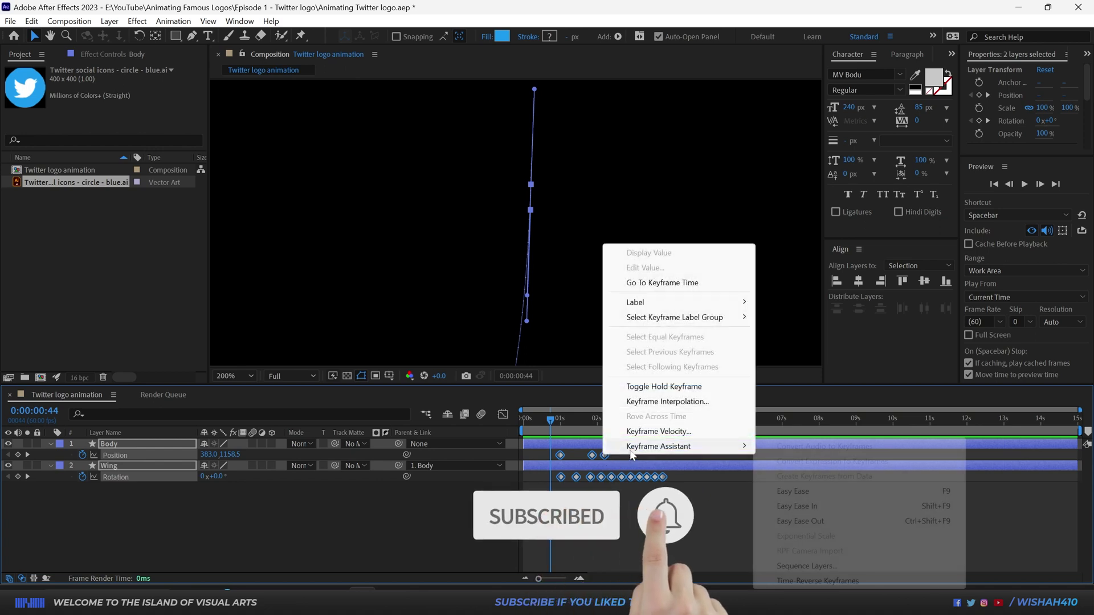
pyautogui.click(789, 494)
pyautogui.click(665, 494)
# Step: Play back the eased fly-in and scrub to 0:00:01:44 to examine the Body's movement
pyautogui.moveTo(550, 418); pyautogui.dragTo(531, 419)
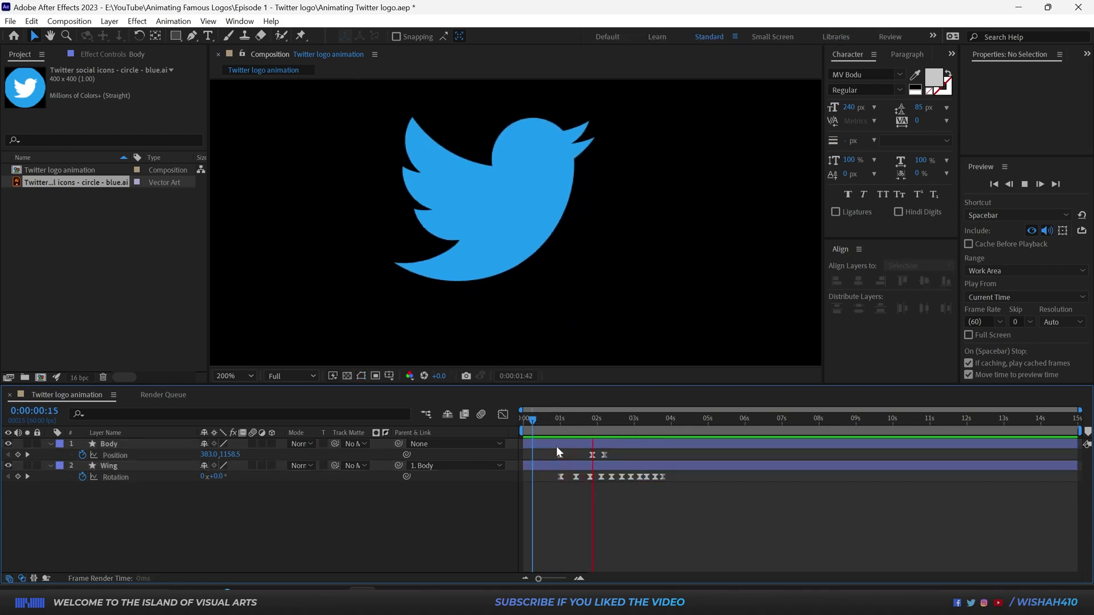
pyautogui.click(559, 424)
pyautogui.moveTo(557, 426); pyautogui.dragTo(585, 424)
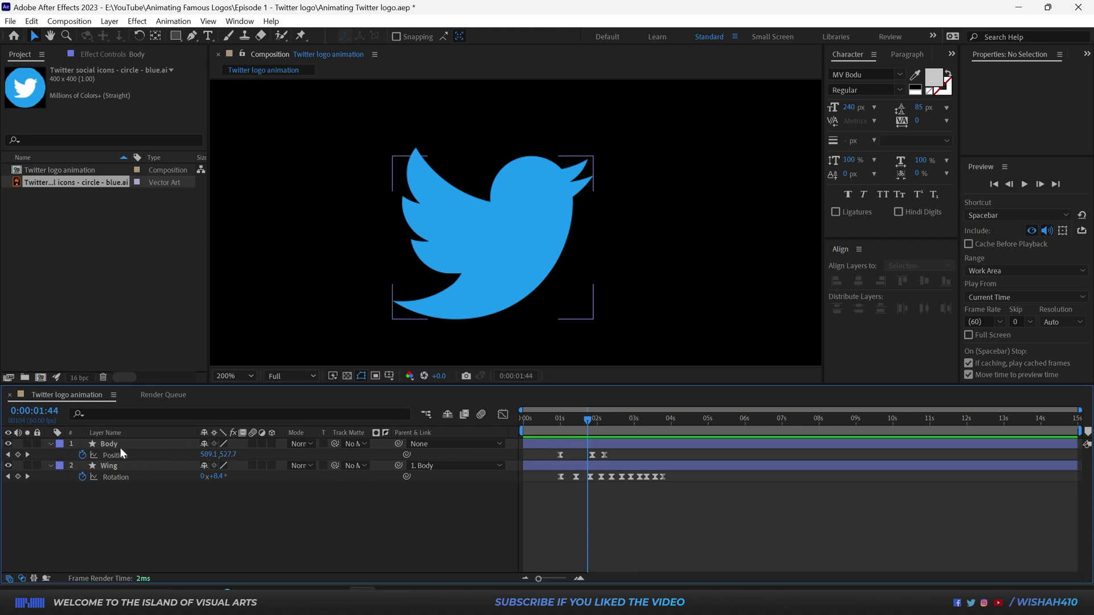
pyautogui.click(118, 447)
pyautogui.click(583, 450)
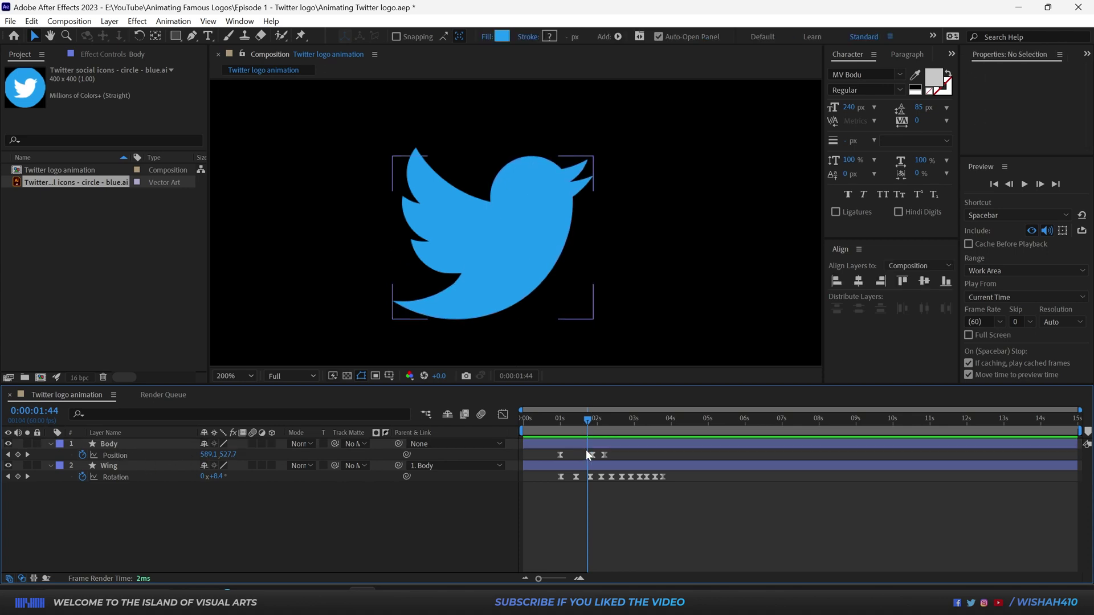
# Step: Try to reshape the Body's motion path by extending the direction handle at the overshoot keyframe
pyautogui.moveTo(574, 422)
pyautogui.mouseDown()
pyautogui.moveTo(552, 426)
pyautogui.moveTo(595, 426)
pyautogui.mouseUp()
pyautogui.click(593, 454)
pyautogui.moveTo(510, 133); pyautogui.dragTo(534, 89)
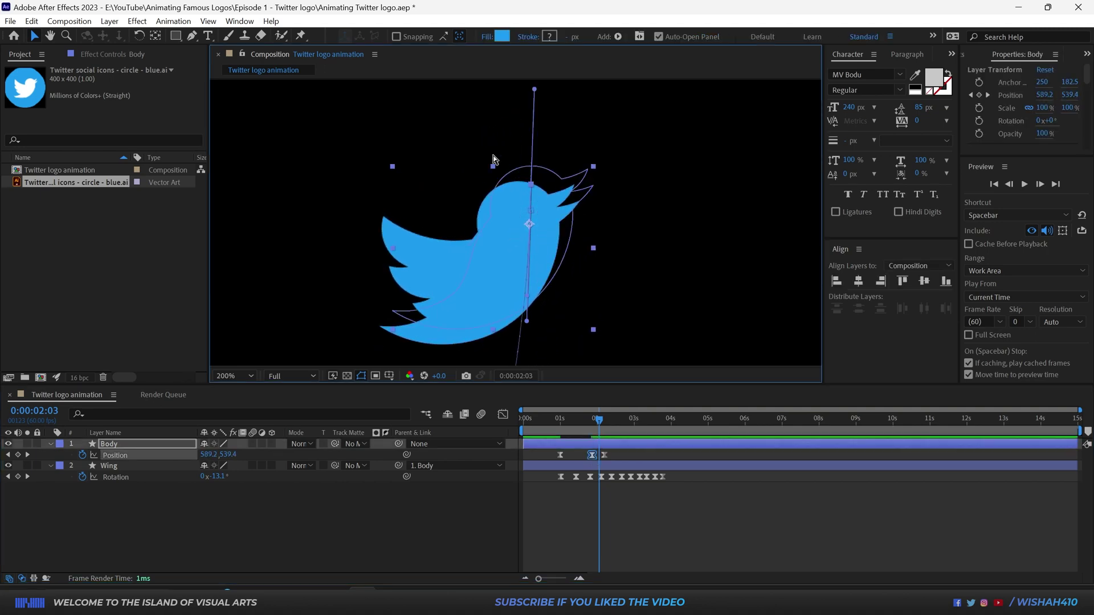
pyautogui.moveTo(596, 418); pyautogui.dragTo(593, 425)
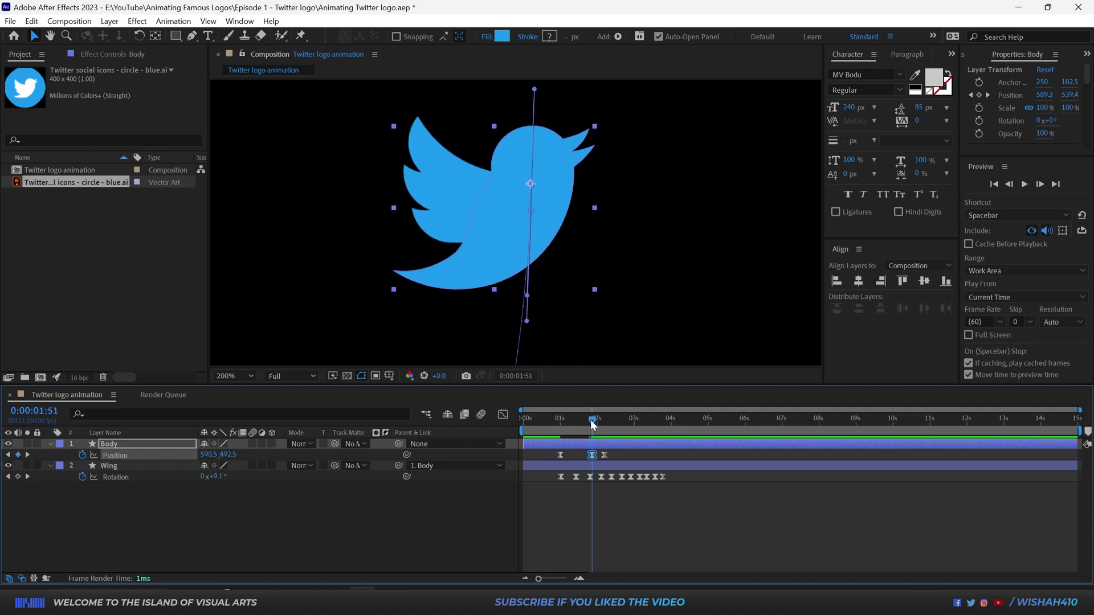
# Step: Convert the Body's motion path point at the 0:00:01:51 overshoot keyframe into a corner point without direction handles
pyautogui.press('=')
pyautogui.press('=')
pyautogui.press('-')
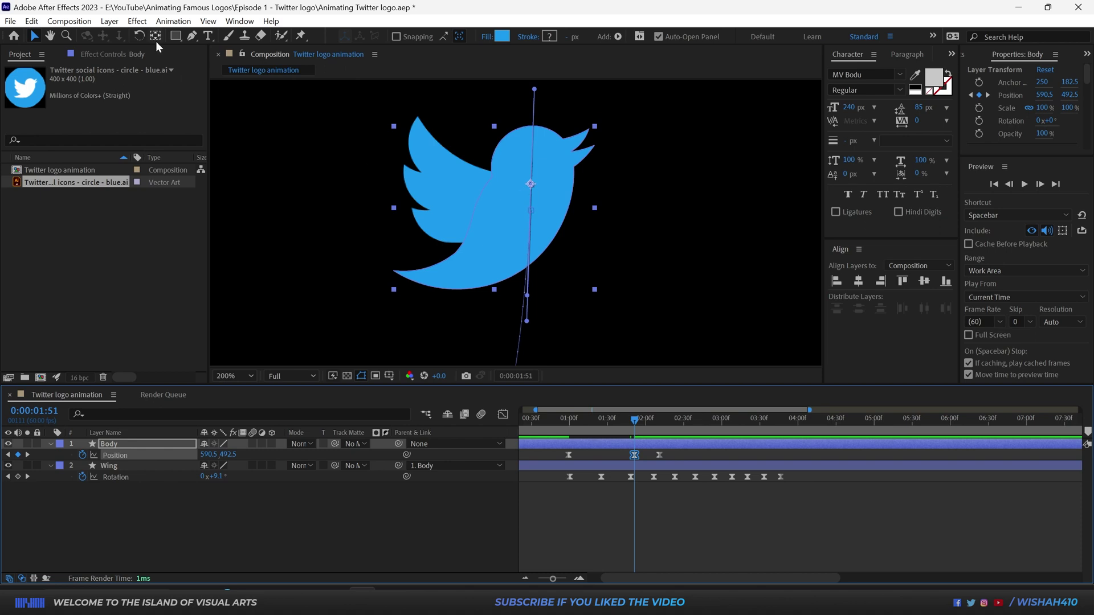
pyautogui.moveTo(192, 36); pyautogui.dragTo(225, 37)
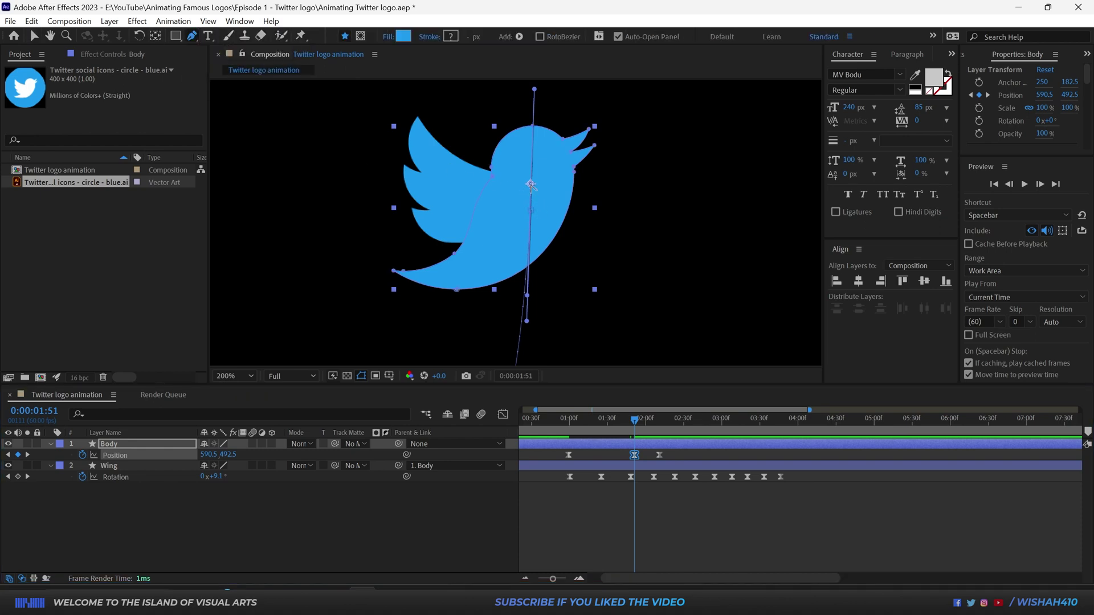
pyautogui.click(530, 185)
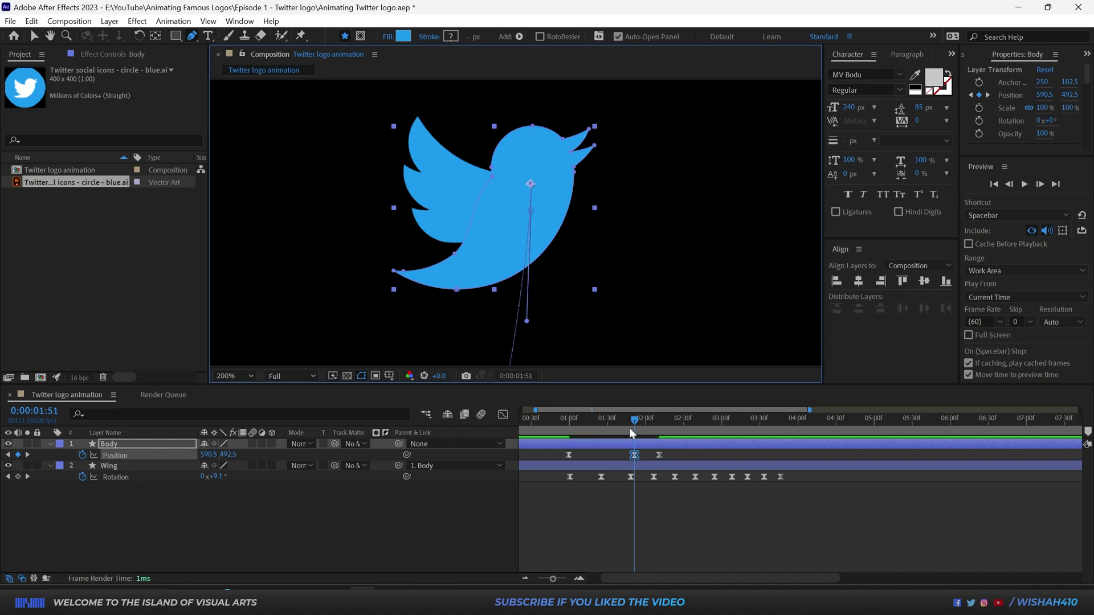
# Step: Convert the Body's final motion path point to a corner point and scrub through the overshoot to check the movement
pyautogui.moveTo(639, 424)
pyautogui.mouseDown()
pyautogui.moveTo(594, 421)
pyautogui.moveTo(647, 427)
pyautogui.mouseUp()
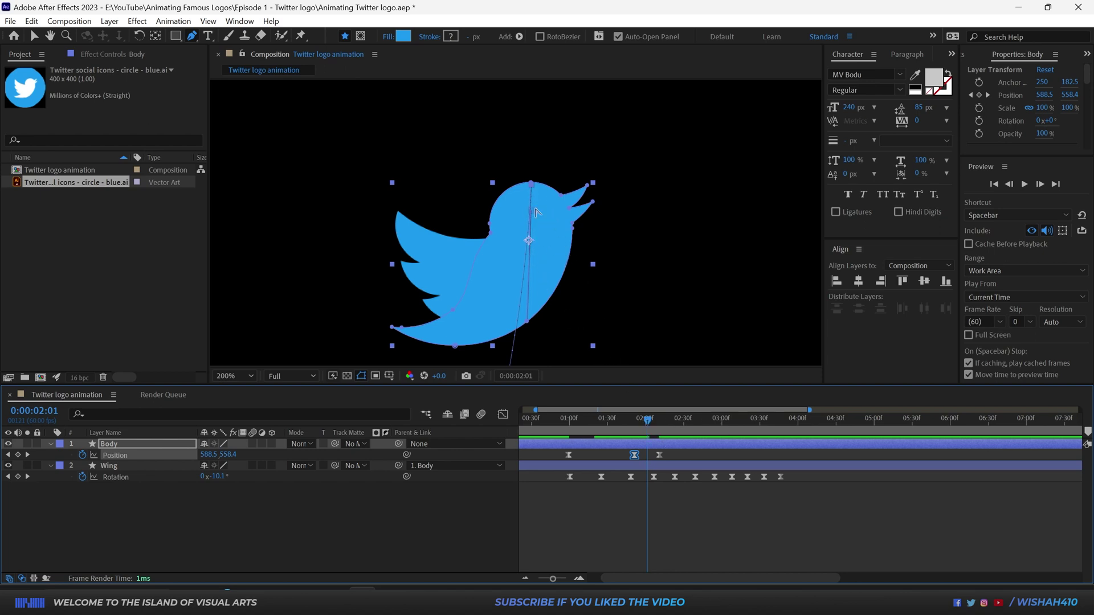
pyautogui.scroll(3, 530, 214)
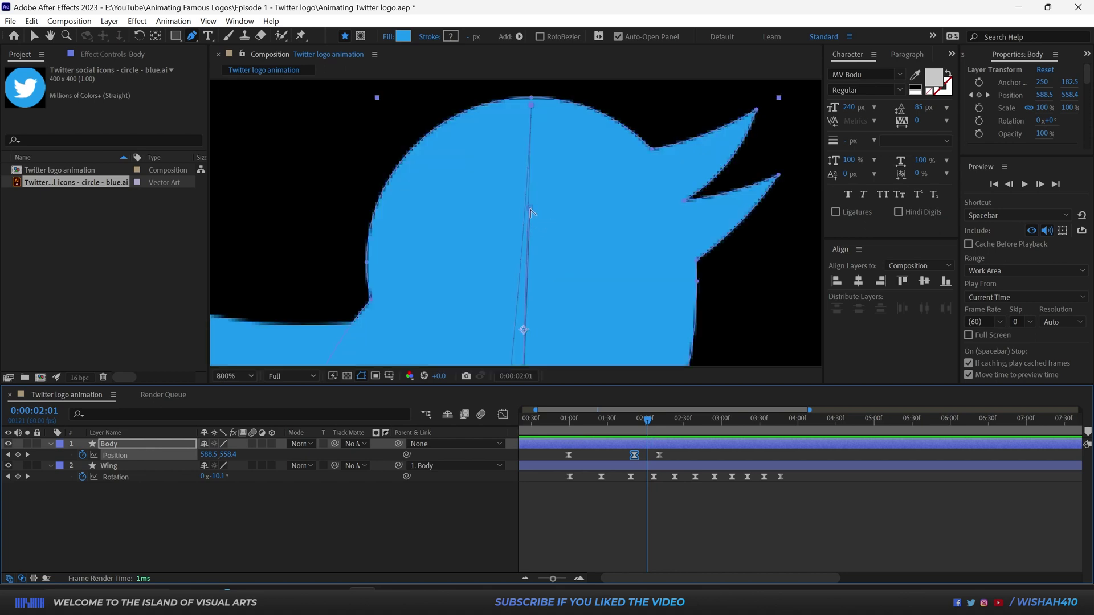
pyautogui.click(530, 210)
pyautogui.scroll(-1, 553, 271)
pyautogui.scroll(-1, 538, 244)
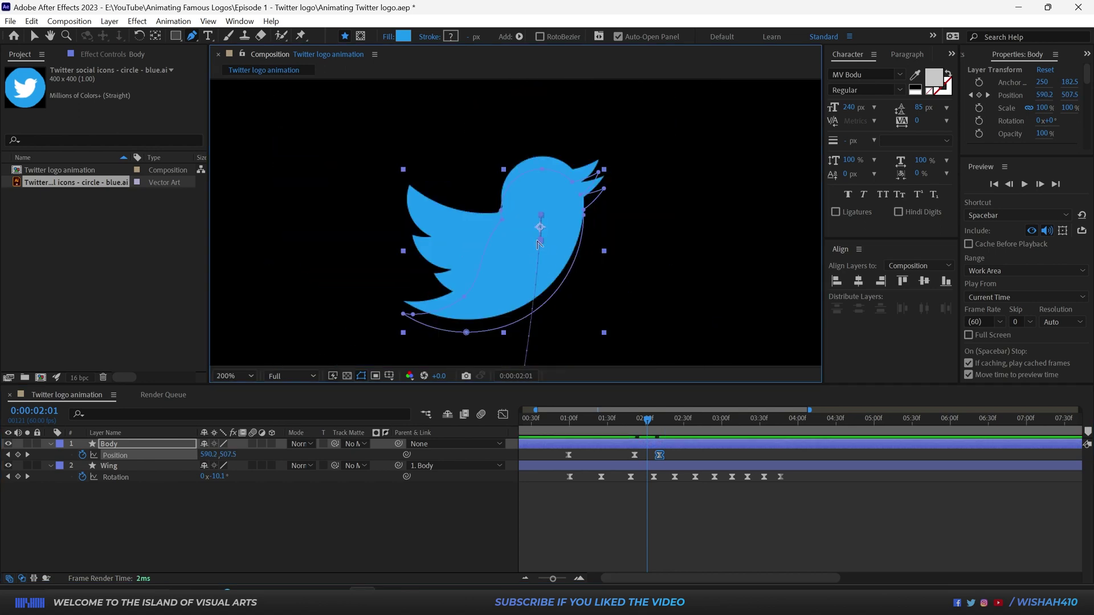
pyautogui.moveTo(651, 419); pyautogui.dragTo(675, 431)
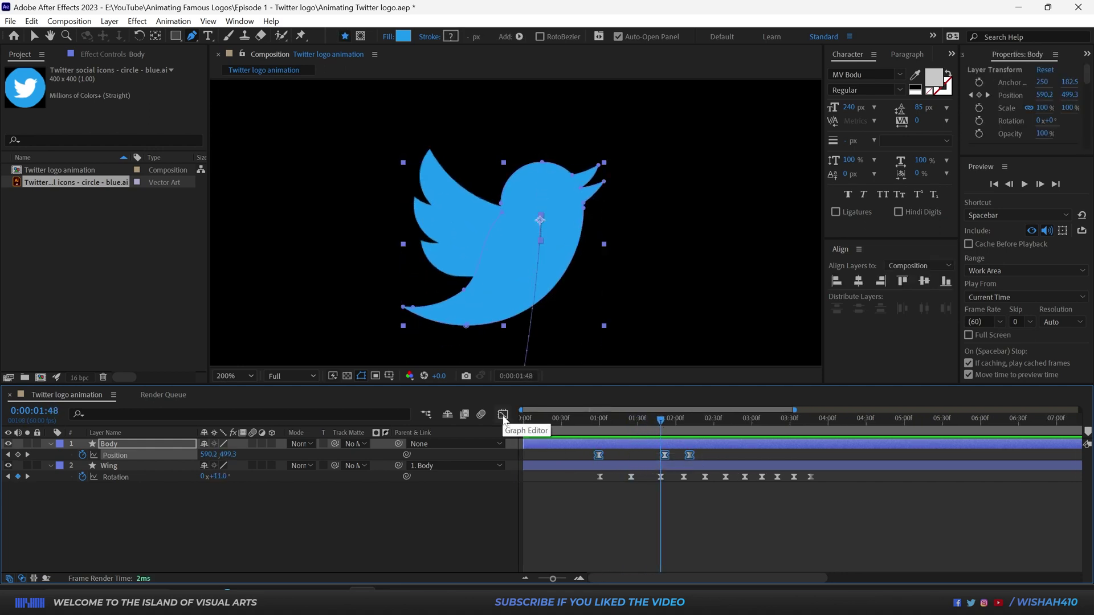
# Step: Reshape the speed graph of all Body Position keyframes to peak early in the fly-in, slow around the overshoot and peak late while settling
pyautogui.moveTo(716, 459); pyautogui.dragTo(570, 464)
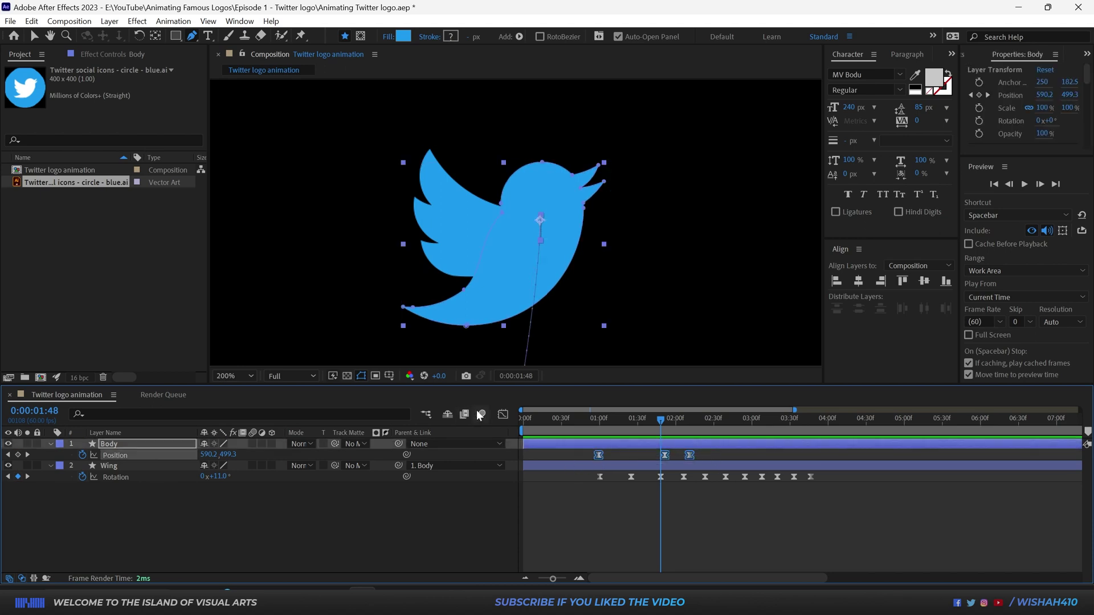
pyautogui.click(502, 416)
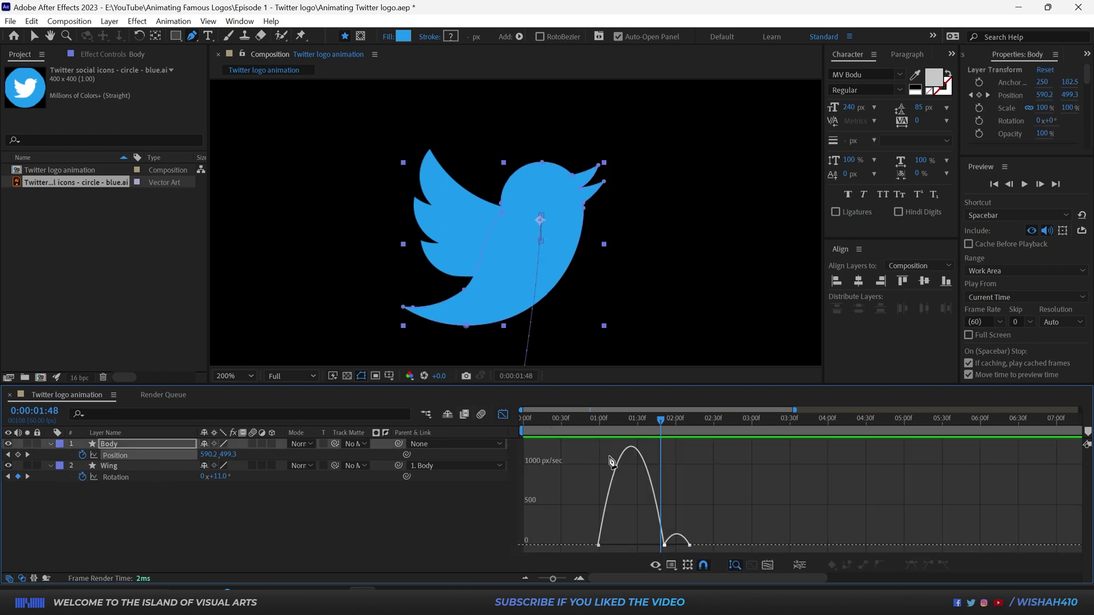
pyautogui.scroll(2, 649, 534)
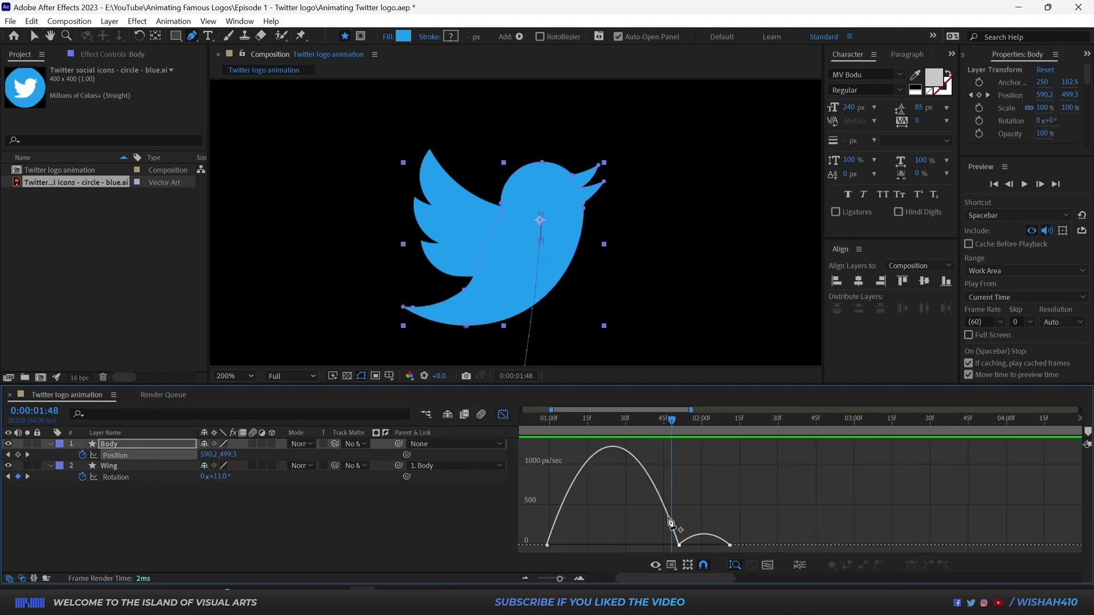
pyautogui.click(34, 36)
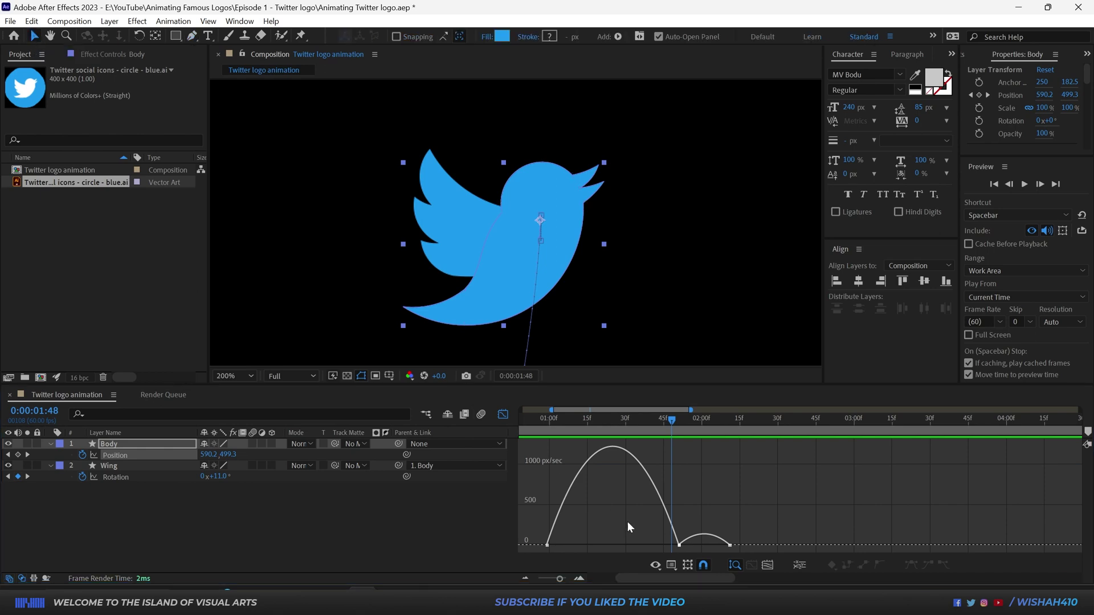
pyautogui.moveTo(696, 489); pyautogui.dragTo(702, 550)
pyautogui.click(674, 529)
pyautogui.moveTo(644, 422); pyautogui.dragTo(698, 422)
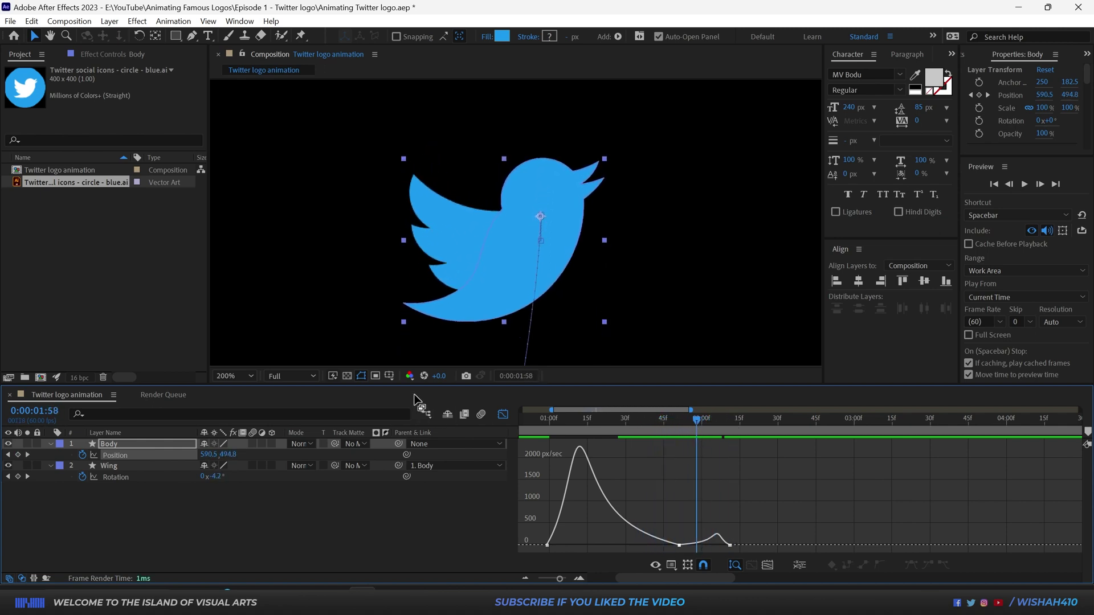
# Step: Return to the keyframe view and play back the fly-in from the start to review the new speed curves
pyautogui.hotkey('shift', 'F3')
pyautogui.press('Home')
pyautogui.press('space')
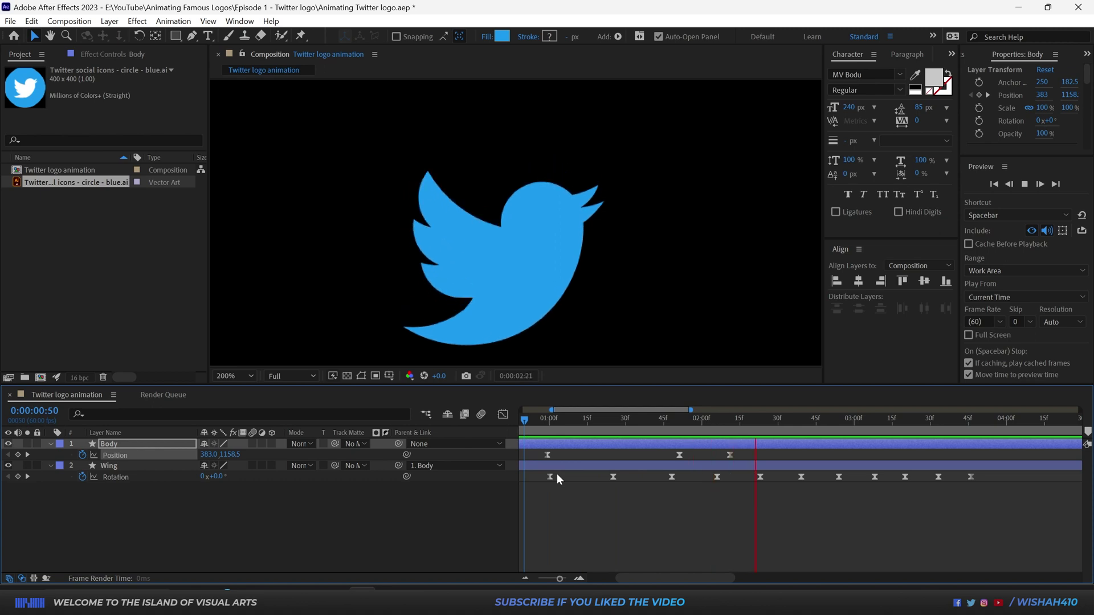
pyautogui.moveTo(553, 419); pyautogui.dragTo(505, 420)
pyautogui.scroll(-4, 640, 473)
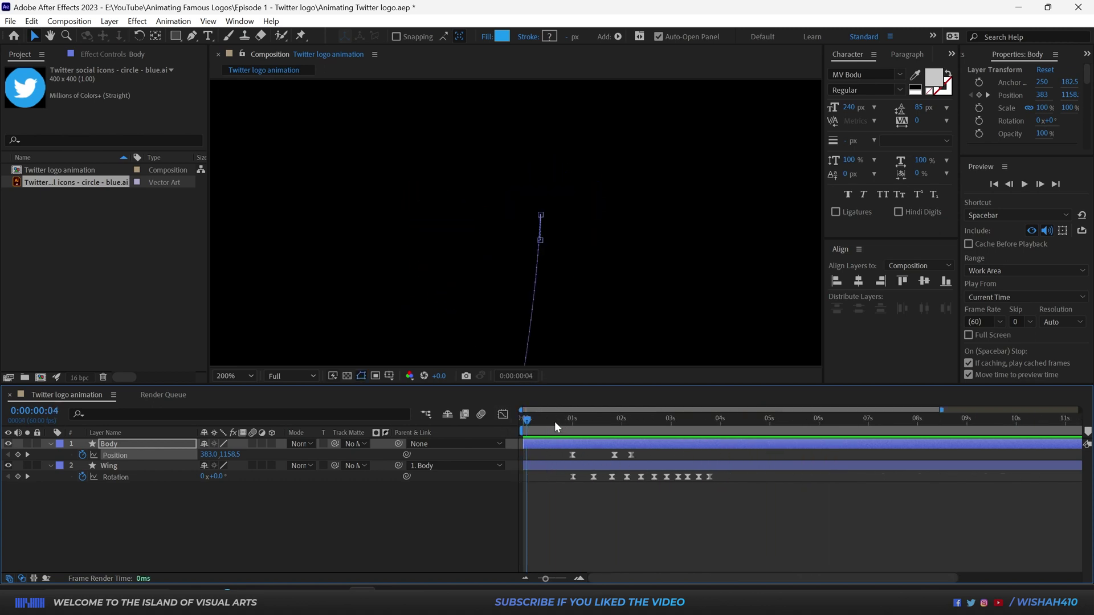
pyautogui.moveTo(588, 420); pyautogui.dragTo(541, 419)
pyautogui.press('space')
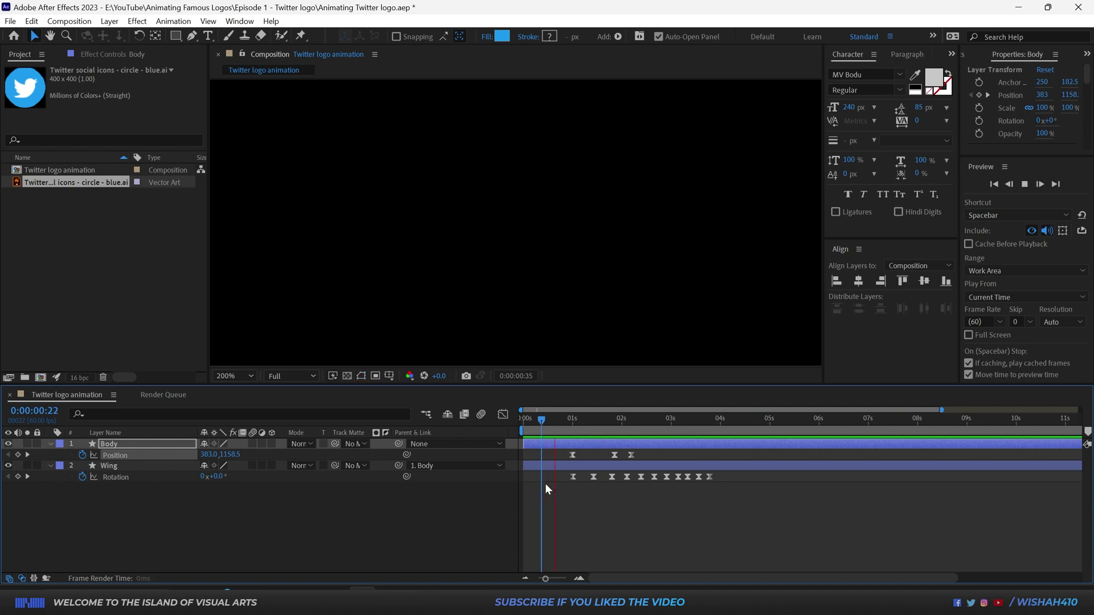
# Step: Move the Body's overshoot Position keyframe to 2 seconds and the final one to about 0:00:02:35, then play back the result
pyautogui.click(569, 420)
pyautogui.moveTo(631, 454)
pyautogui.mouseDown()
pyautogui.moveTo(649, 453)
pyautogui.moveTo(610, 456)
pyautogui.moveTo(651, 455)
pyautogui.mouseUp()
pyautogui.click(658, 456)
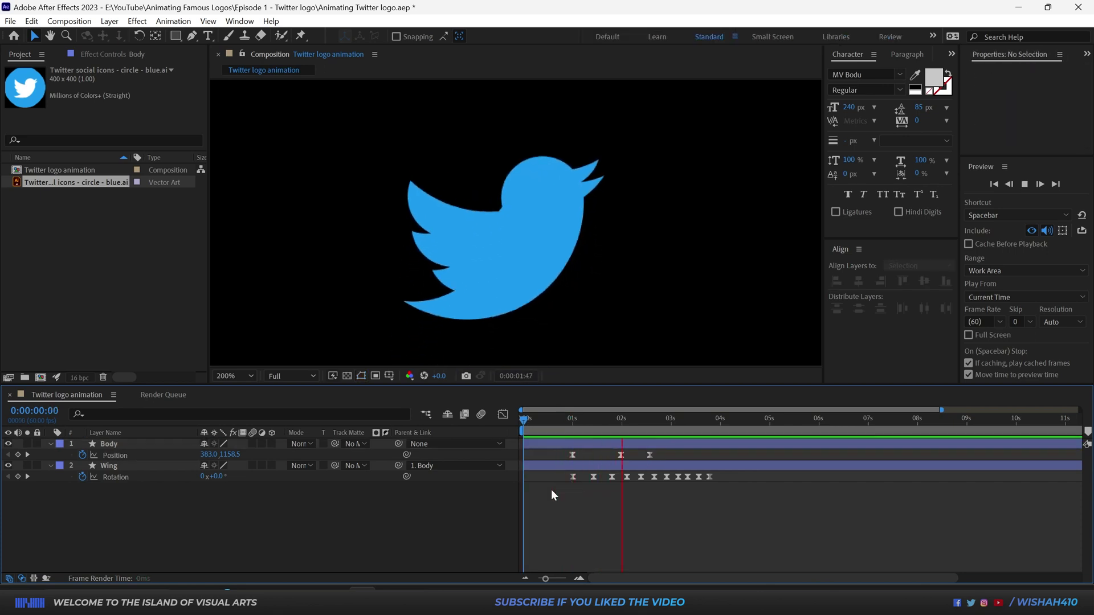
pyautogui.click(558, 419)
pyautogui.moveTo(552, 417); pyautogui.dragTo(540, 419)
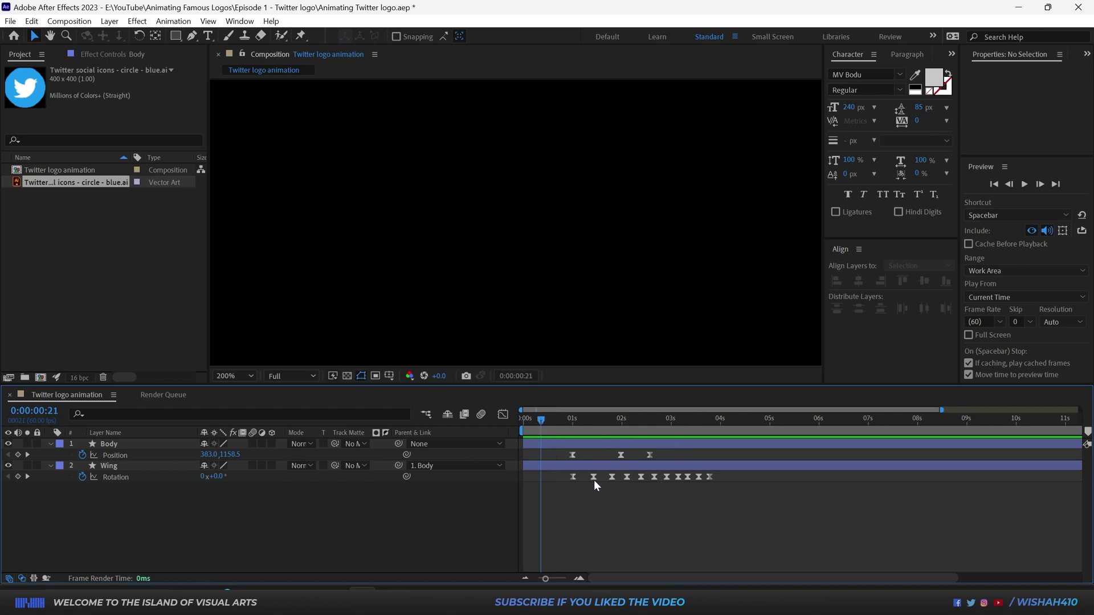
# Step: Shift all Wing Rotation keyframes later as a group so the first one sits at about 0:00:01:23
pyautogui.moveTo(576, 421); pyautogui.dragTo(609, 418)
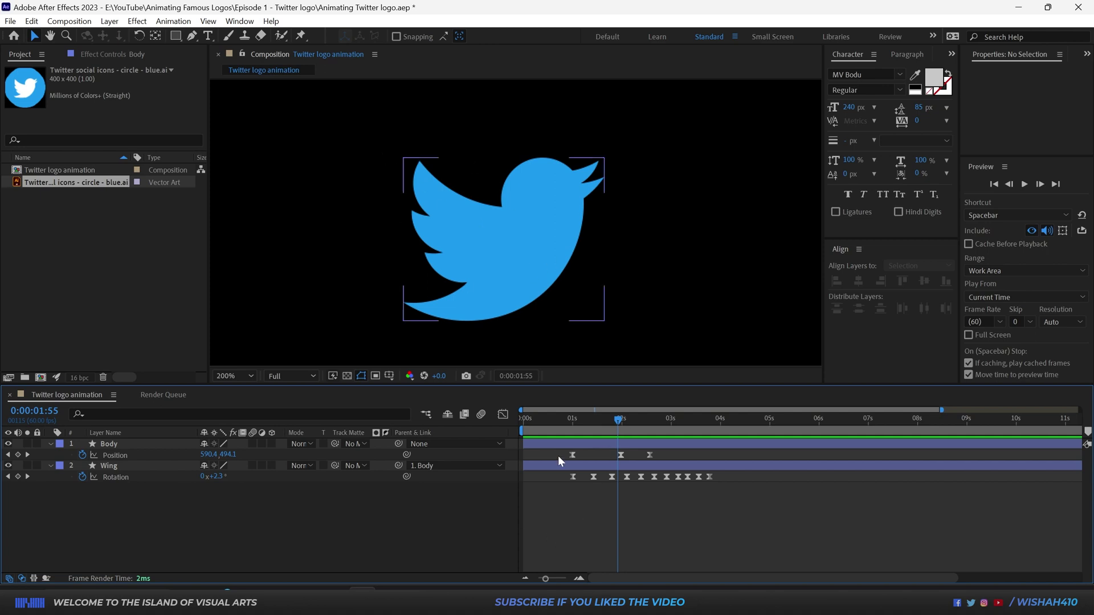
pyautogui.scroll(2, 558, 455)
pyautogui.moveTo(647, 479)
pyautogui.mouseDown()
pyautogui.moveTo(627, 481)
pyautogui.moveTo(642, 485)
pyautogui.mouseUp()
pyautogui.moveTo(652, 422); pyautogui.dragTo(568, 426)
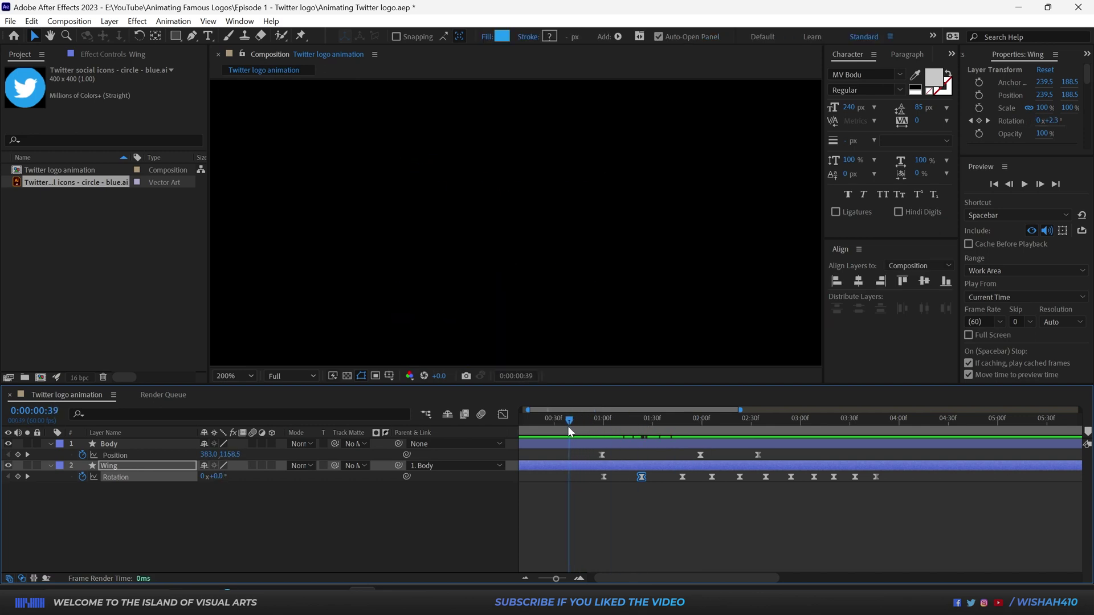
pyautogui.scroll(-4, 505, 214)
pyautogui.moveTo(591, 471); pyautogui.dragTo(894, 489)
pyautogui.moveTo(610, 482); pyautogui.dragTo(648, 482)
# Step: Add a Wing Rotation keyframe of -30° at 0:00:01:13 and move it slightly earlier, to about 0:00:01:08
pyautogui.moveTo(601, 418); pyautogui.dragTo(623, 421)
pyautogui.scroll(4, 473, 336)
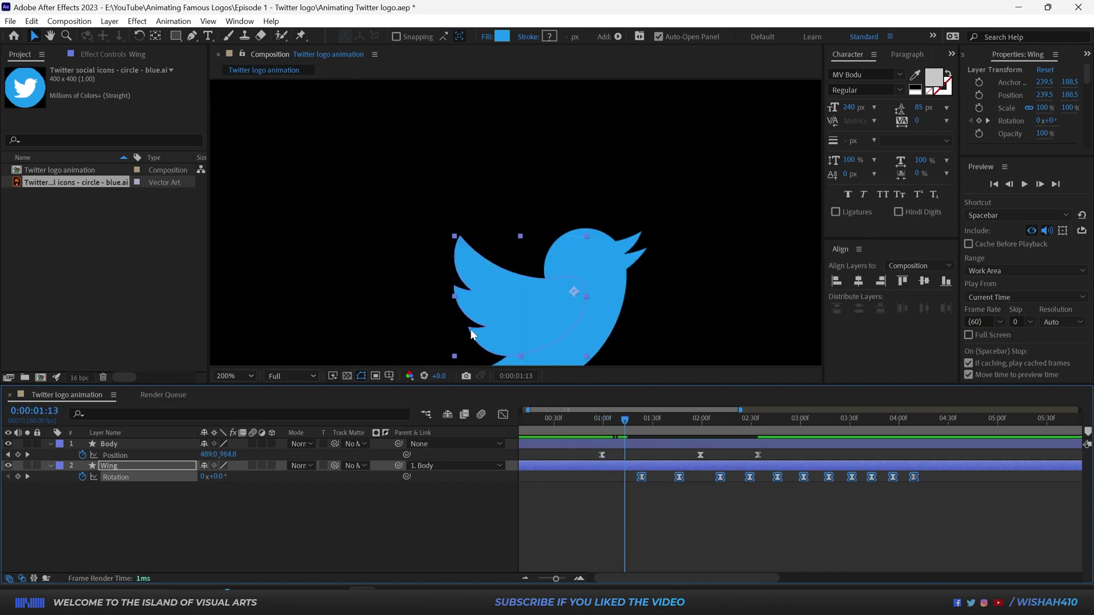
pyautogui.moveTo(217, 481); pyautogui.dragTo(200, 478)
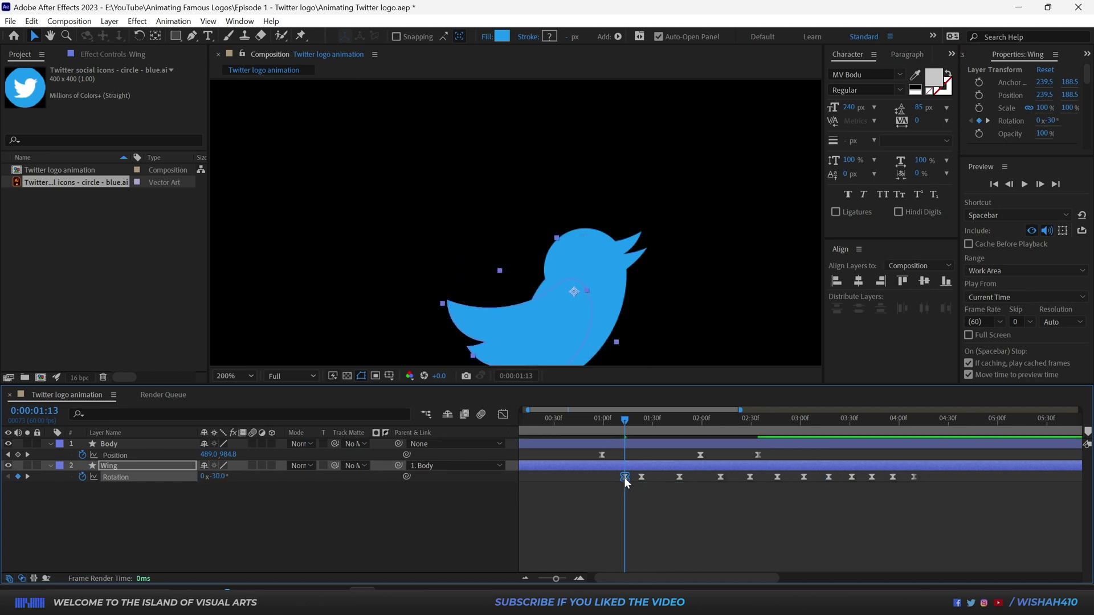
pyautogui.moveTo(624, 477); pyautogui.dragTo(602, 483)
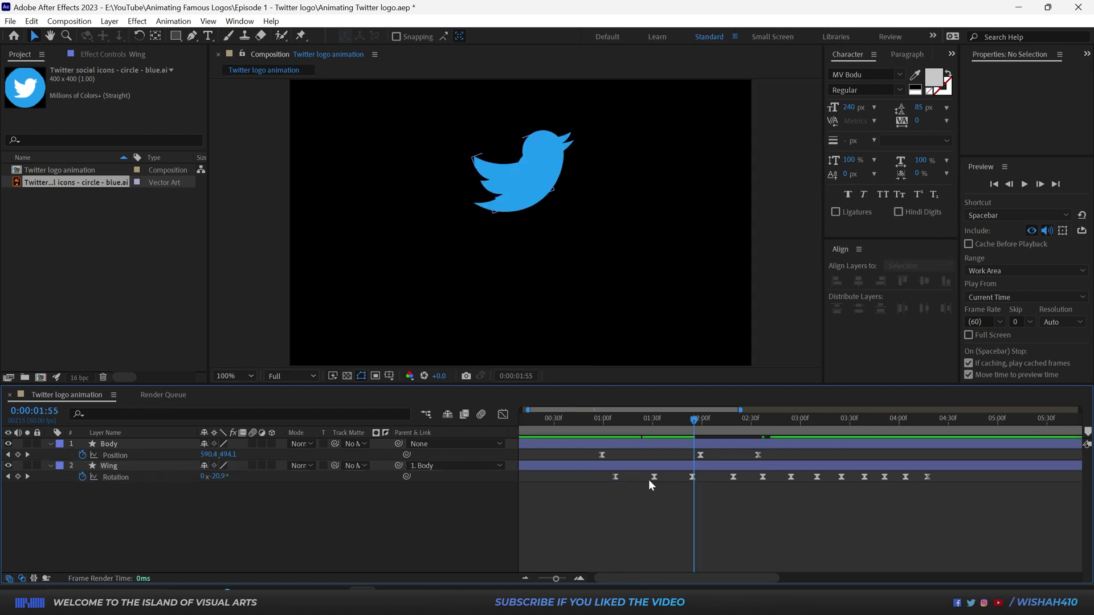
# Step: Shift every Wing Rotation keyframe after the -30° one later so the group begins at 0:00:02:00
pyautogui.moveTo(639, 474); pyautogui.dragTo(971, 508)
pyautogui.moveTo(656, 478); pyautogui.dragTo(701, 479)
pyautogui.click(688, 476)
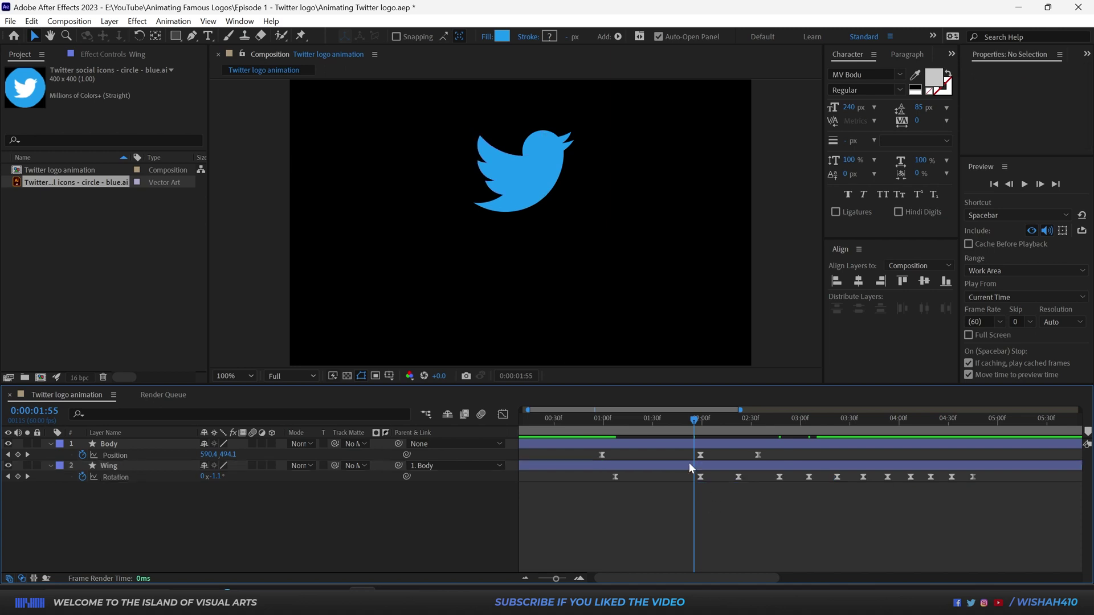
# Step: Tighten the spacing of the Wing Rotation keyframes after 2 seconds to speed up the flapping, and preview it
pyautogui.moveTo(695, 422)
pyautogui.mouseDown()
pyautogui.moveTo(617, 420)
pyautogui.moveTo(708, 432)
pyautogui.mouseUp()
pyautogui.moveTo(973, 483); pyautogui.dragTo(729, 479)
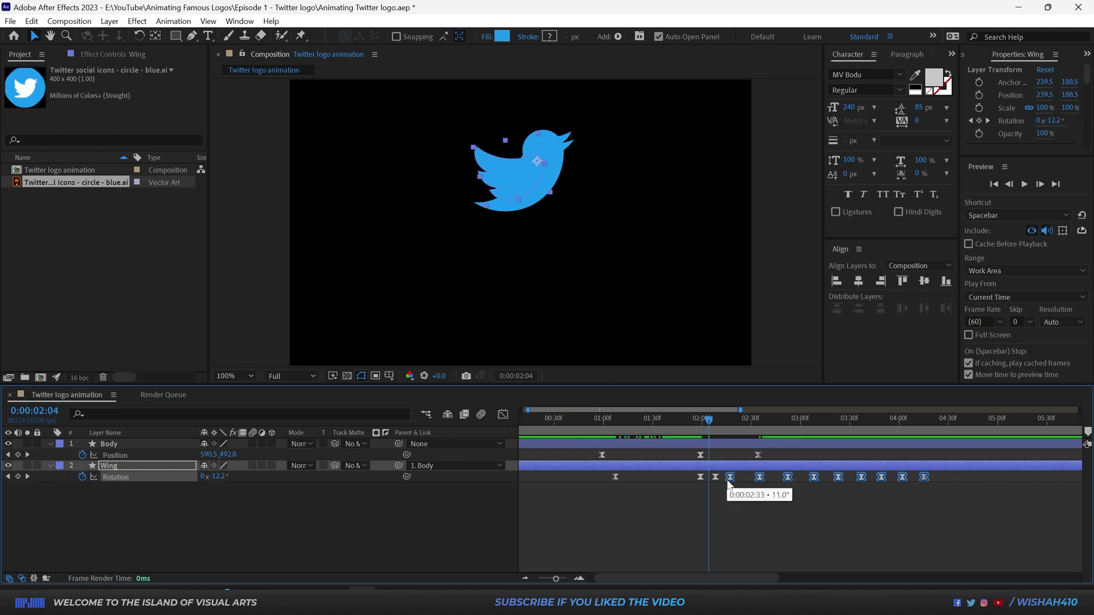
pyautogui.keyDown('shift'); pyautogui.click(730, 478); pyautogui.keyUp('shift')
pyautogui.moveTo(772, 477); pyautogui.dragTo(756, 478)
pyautogui.moveTo(780, 485); pyautogui.dragTo(783, 483)
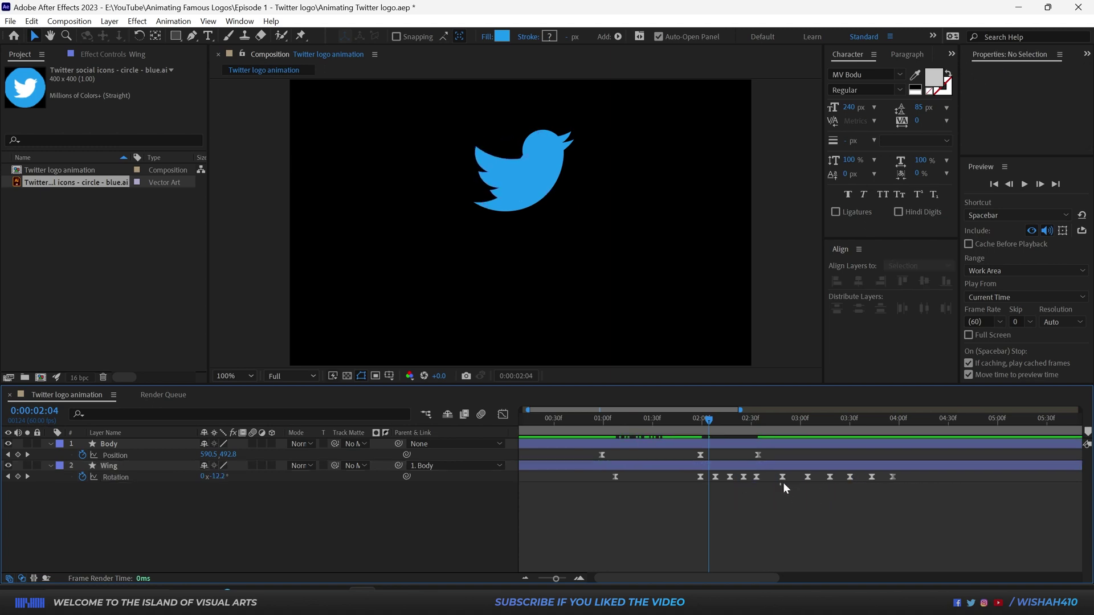
pyautogui.press('space')
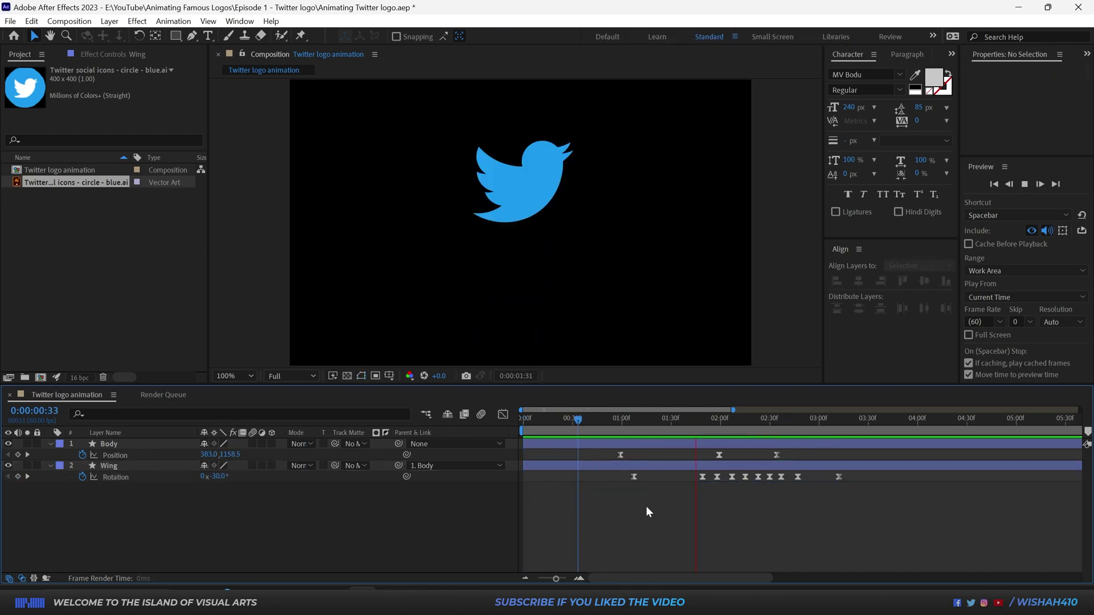
# Step: Move the -30° Wing Rotation keyframe to about 0:00:01:24, start the flapping keyframes at about 0:00:01:50, and play back
pyautogui.moveTo(683, 421); pyautogui.dragTo(633, 437)
pyautogui.moveTo(634, 477); pyautogui.dragTo(660, 477)
pyautogui.moveTo(551, 421); pyautogui.dragTo(573, 427)
pyautogui.press('space')
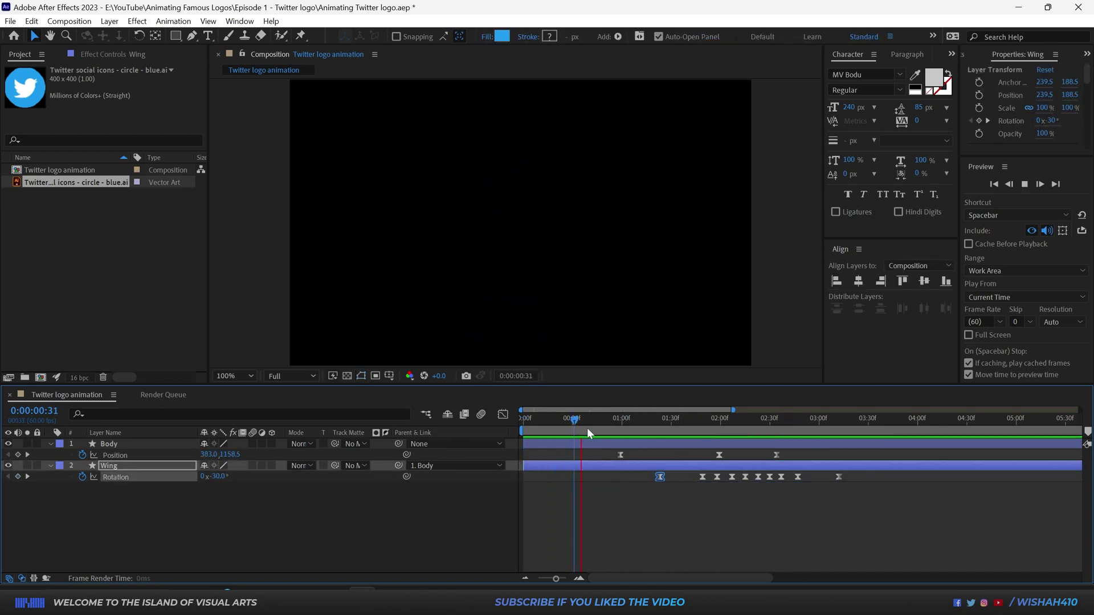
# Step: Retime the Body's Position keyframes to about 0:00:00:55, 0:00:02:05 and 0:00:02:58, and play back the slower flight
pyautogui.moveTo(777, 455); pyautogui.dragTo(815, 455)
pyautogui.moveTo(719, 455); pyautogui.dragTo(727, 454)
pyautogui.moveTo(621, 455); pyautogui.dragTo(611, 454)
pyautogui.press('space')
pyautogui.click(596, 422)
pyautogui.press('space')
# Step: Shift the Wing Rotation keyframes earlier so the first one sits at about 0:00:01:18, and play back the animation
pyautogui.click(587, 421)
pyautogui.moveTo(702, 477); pyautogui.dragTo(650, 477)
pyautogui.click(577, 421)
pyautogui.press('space')
# Step: Add a Wing Rotation keyframe of about 10.5° near 0:00:02:45 and move the final Rotation keyframe to about 0:00:03:10
pyautogui.moveTo(577, 422); pyautogui.dragTo(786, 428)
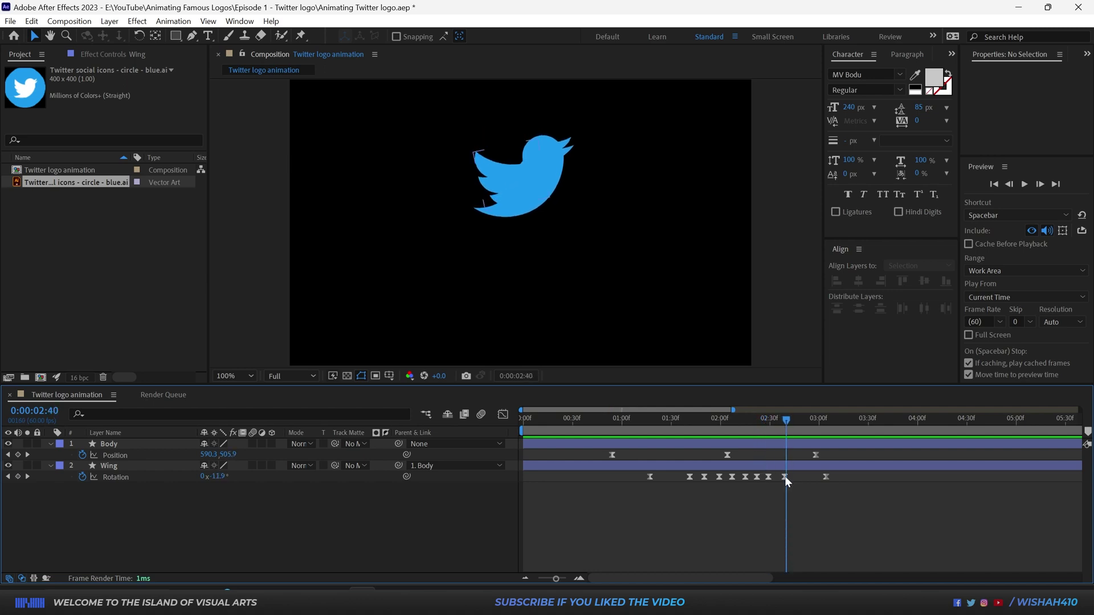
pyautogui.click(784, 476)
pyautogui.moveTo(782, 476); pyautogui.dragTo(782, 478)
pyautogui.moveTo(786, 420); pyautogui.dragTo(795, 421)
pyautogui.moveTo(218, 480); pyautogui.dragTo(228, 477)
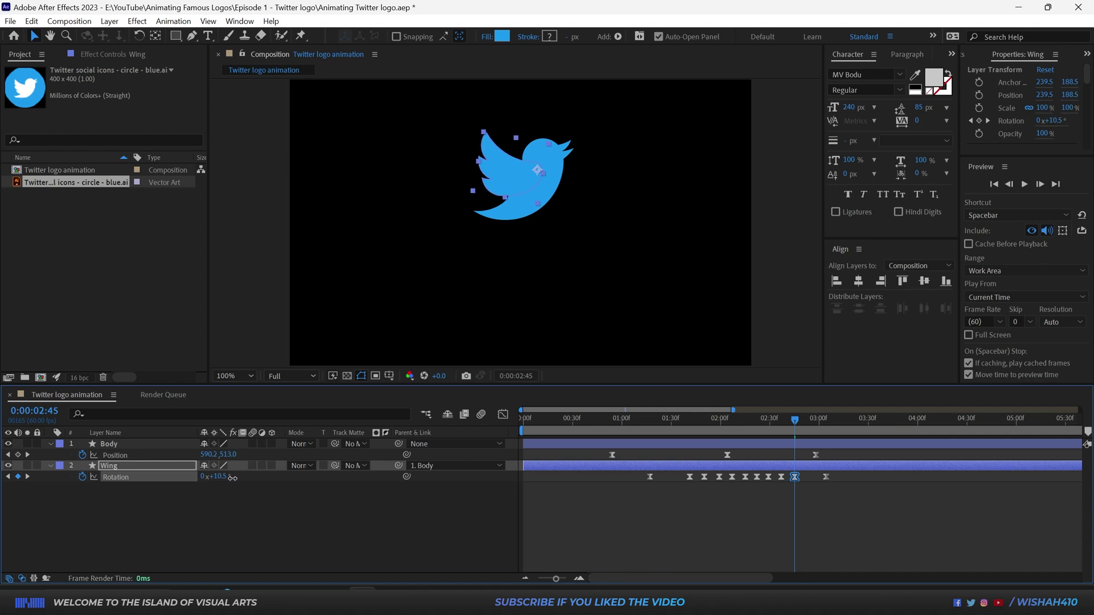
pyautogui.moveTo(795, 477); pyautogui.dragTo(836, 477)
pyautogui.click(811, 492)
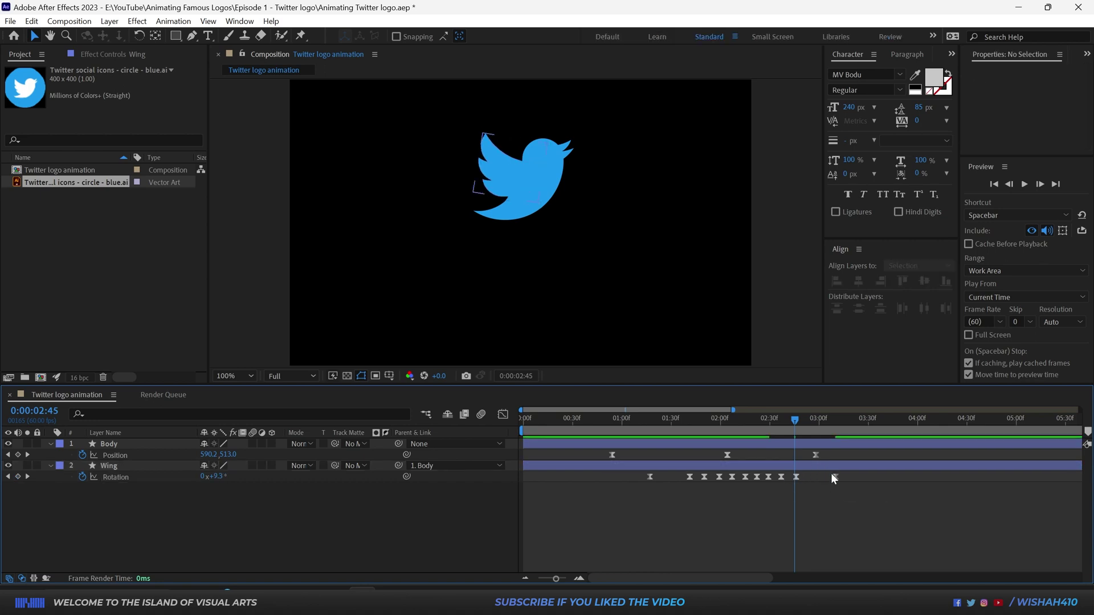
# Step: Nudge the two Wing Rotation keyframes before the final one slightly later and play back the end of the flapping
pyautogui.moveTo(808, 428); pyautogui.dragTo(777, 439)
pyautogui.moveTo(796, 476); pyautogui.dragTo(784, 477)
pyautogui.press('space')
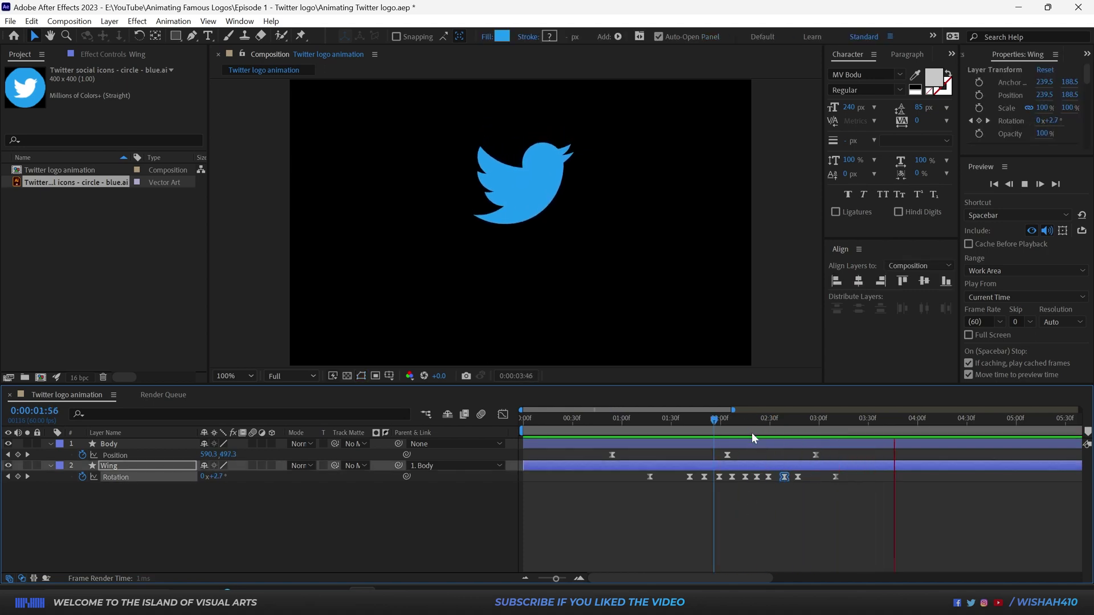
pyautogui.click(661, 423)
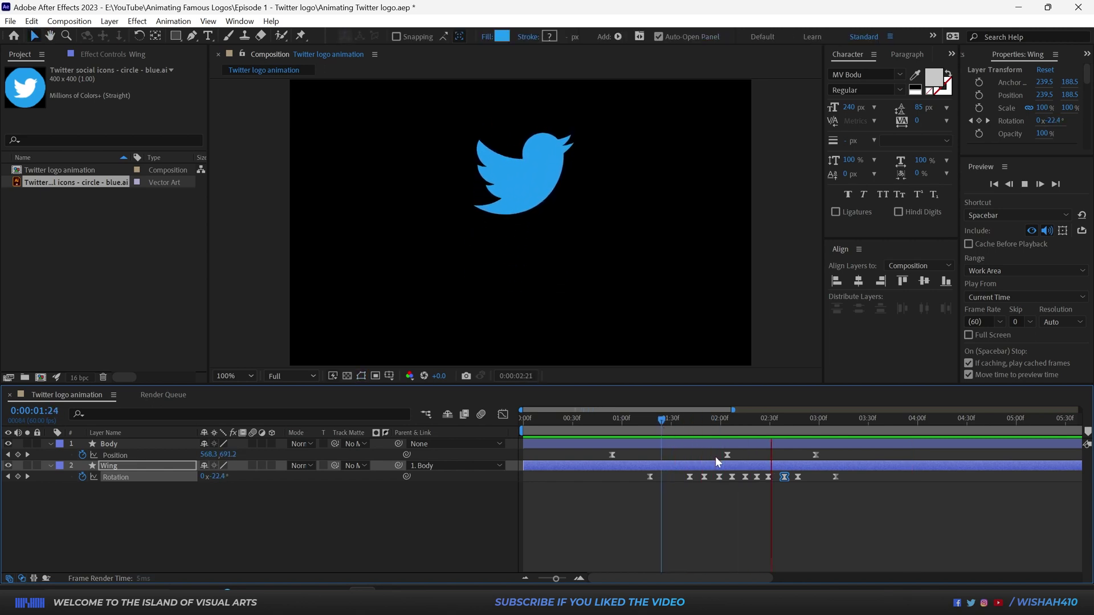
# Step: Move the Body's overshoot Position keyframe to about 0:00:02:10 and the final one to about 0:00:03:13, then play back
pyautogui.click(782, 418)
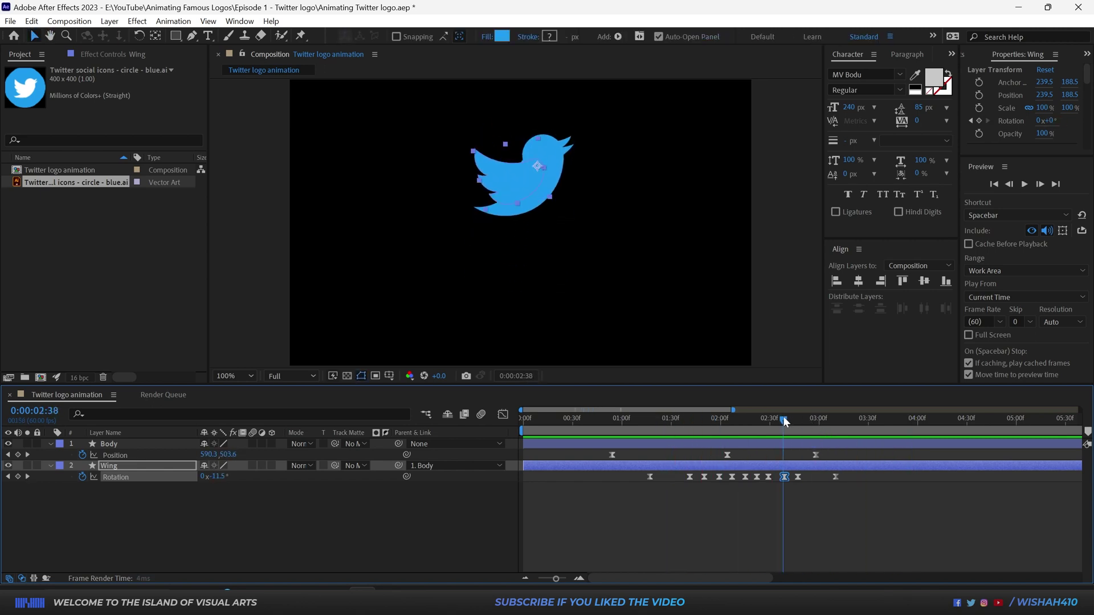
pyautogui.moveTo(835, 452)
pyautogui.mouseDown()
pyautogui.moveTo(723, 460)
pyautogui.moveTo(841, 457)
pyautogui.mouseUp()
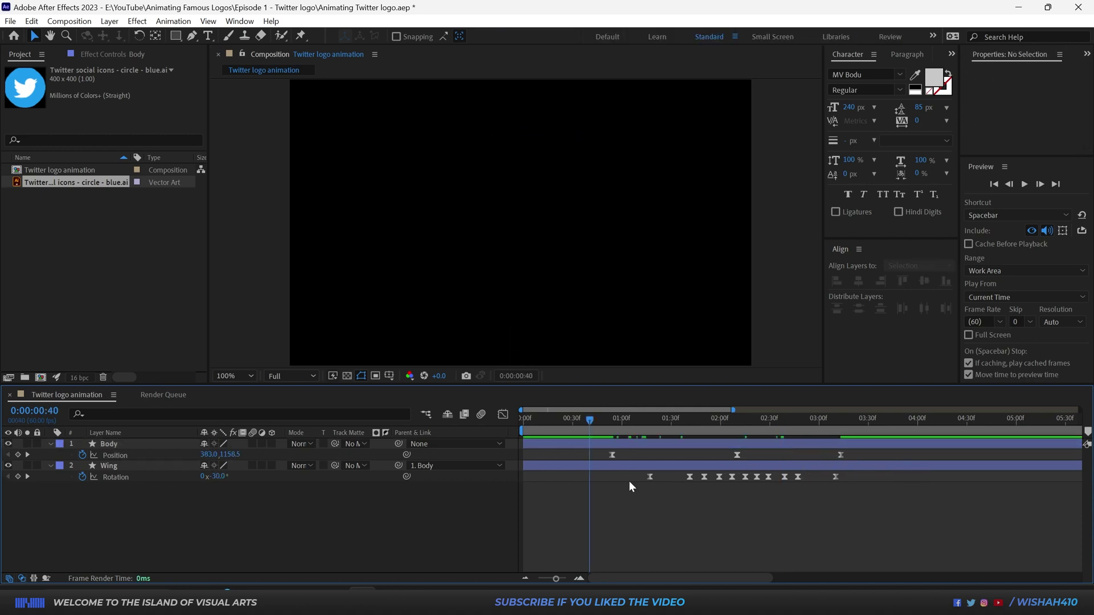
pyautogui.press('space')
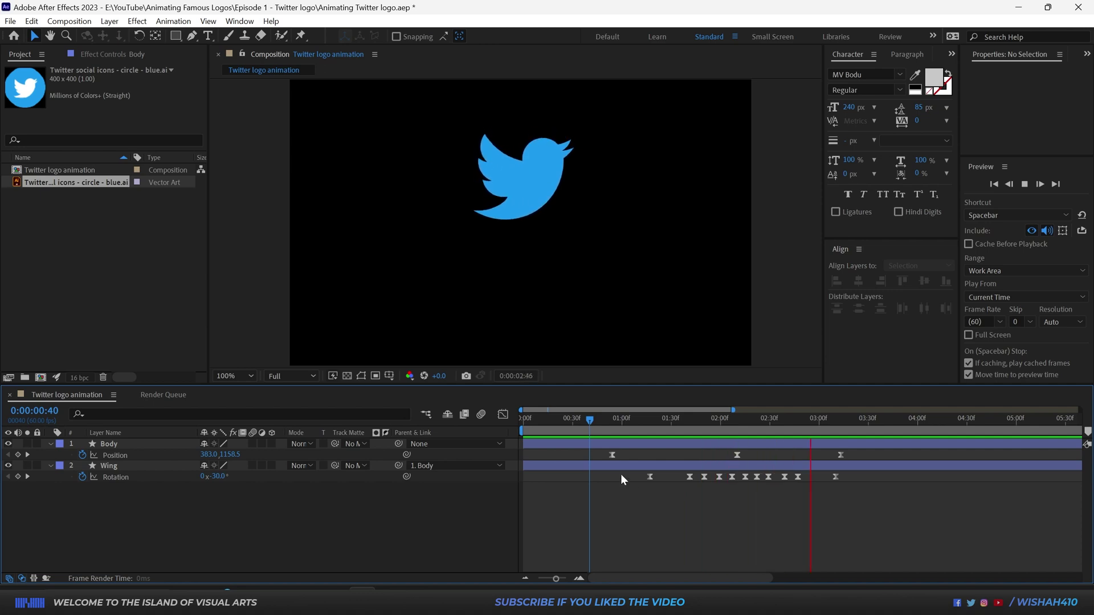
# Step: Try compressing all Body and Wing keyframes proportionally so the final Position keyframe sits at about 0:00:02:21, and play back
pyautogui.press('space')
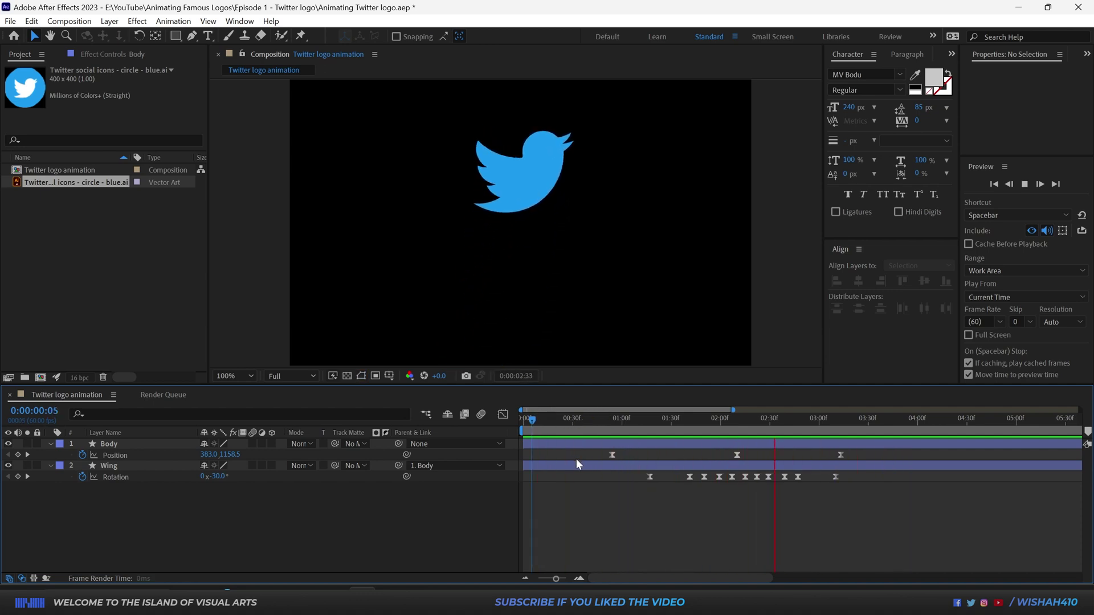
pyautogui.moveTo(624, 421); pyautogui.dragTo(600, 420)
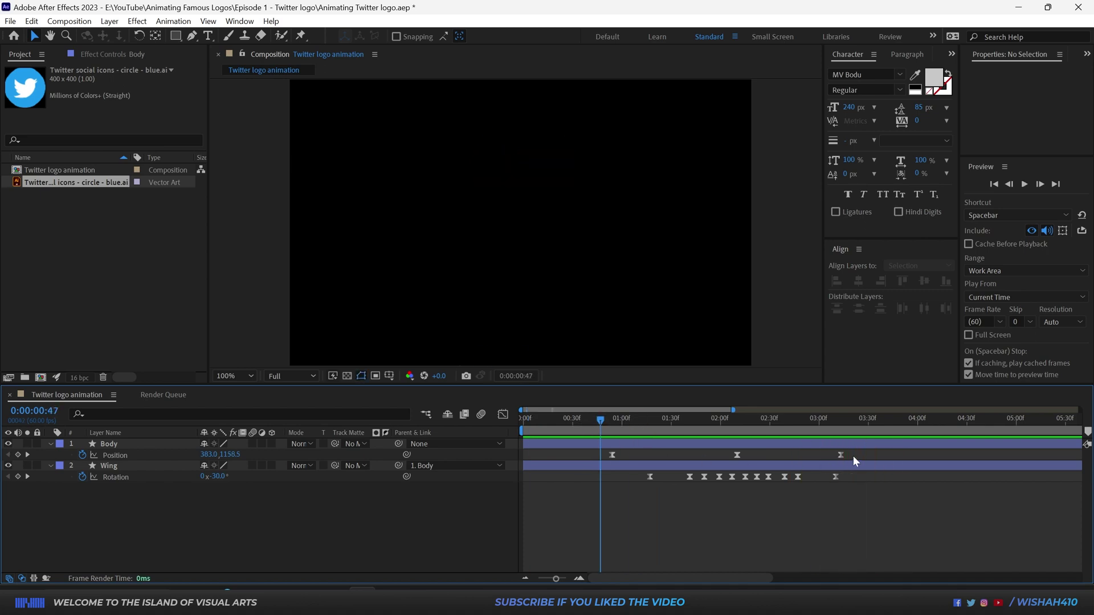
pyautogui.moveTo(859, 453); pyautogui.dragTo(592, 492)
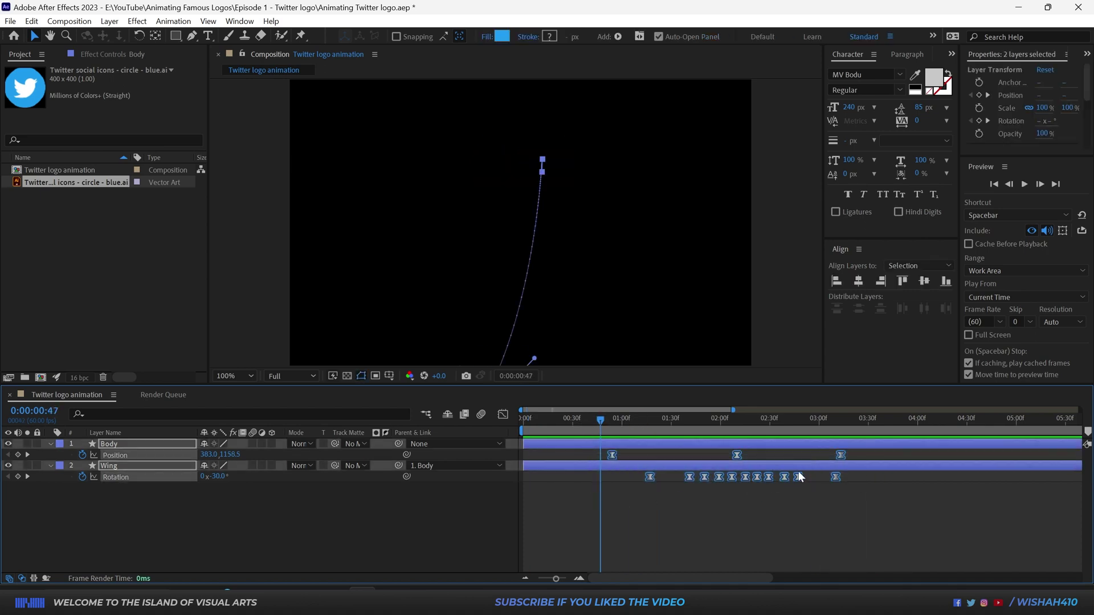
pyautogui.moveTo(867, 452); pyautogui.dragTo(569, 496)
pyautogui.moveTo(841, 458)
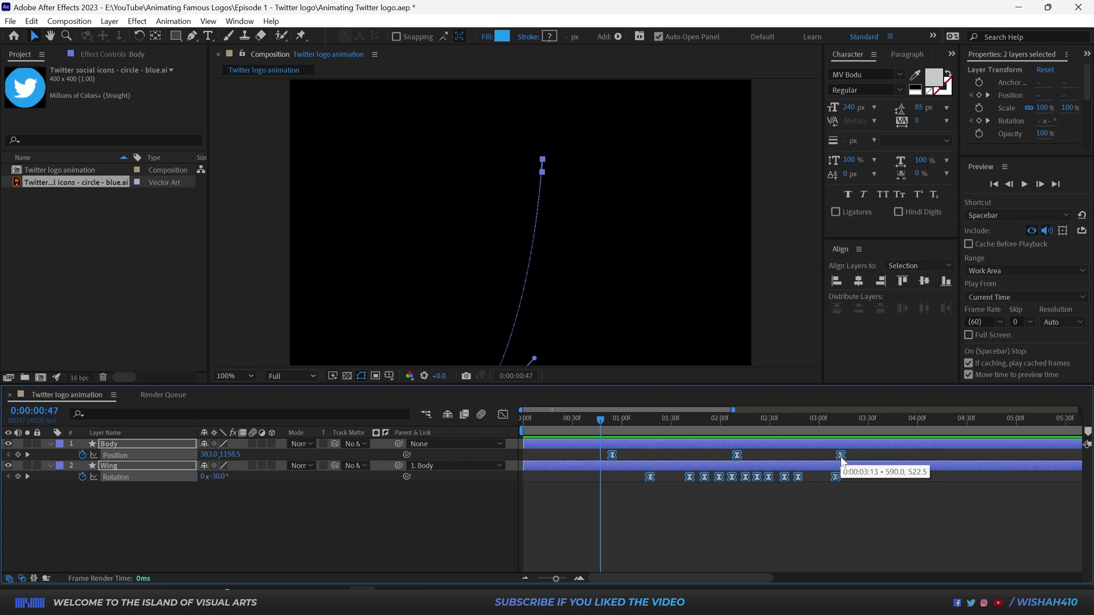
pyautogui.moveTo(842, 454); pyautogui.dragTo(757, 461)
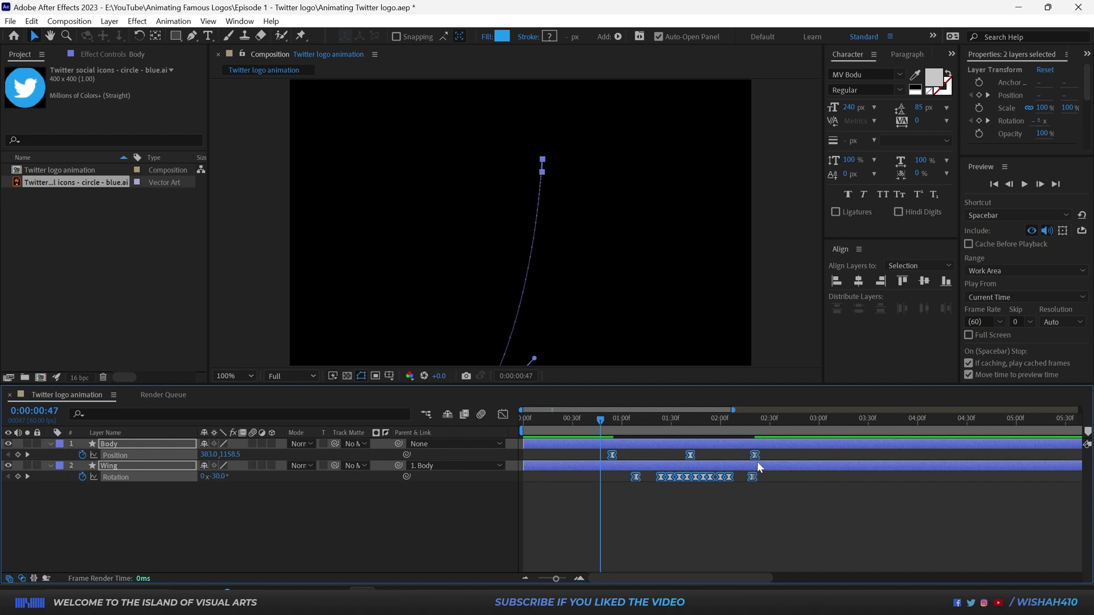
pyautogui.click(578, 428)
pyautogui.press('space')
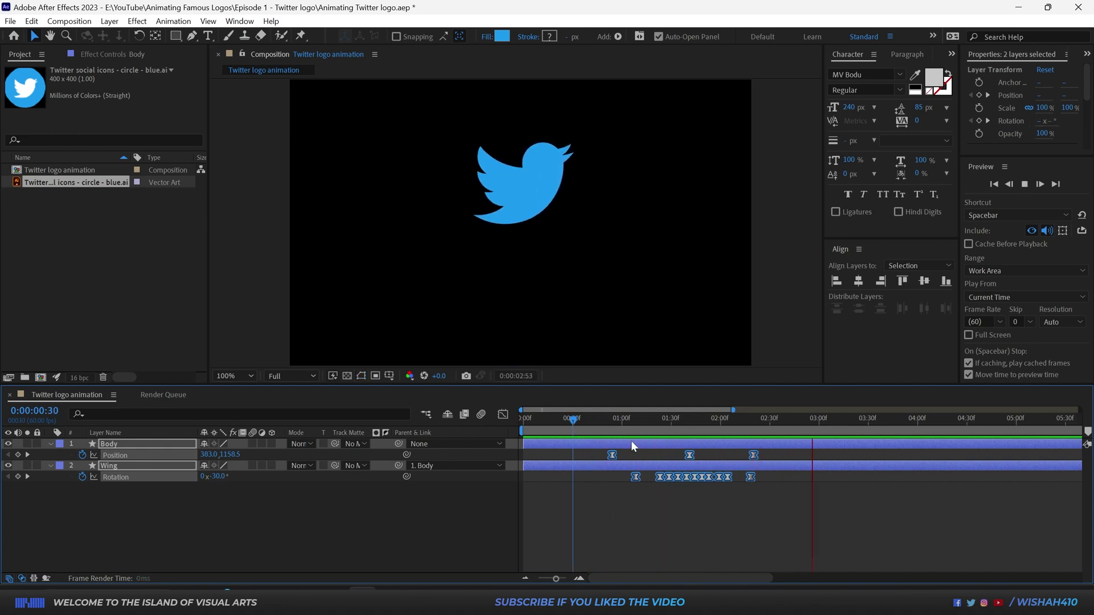
pyautogui.click(587, 419)
pyautogui.press('space')
# Step: Rescale all Body and Wing keyframes more mildly so the final Position keyframe sits at about 0:00:02:36
pyautogui.hotkey('ctrl', 'z')
pyautogui.click(582, 420)
pyautogui.click(792, 477)
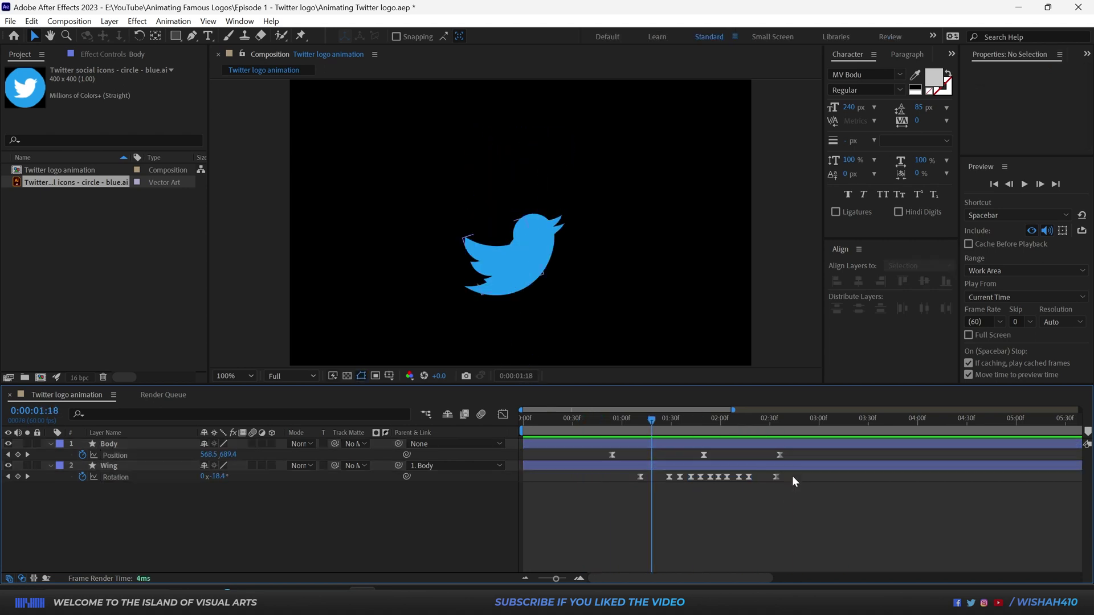
# Step: Shift the Wing's flapping Rotation keyframes slightly earlier, with the second one at about 0:00:01:24, and play back
pyautogui.click(592, 420)
pyautogui.moveTo(787, 473); pyautogui.dragTo(666, 483)
pyautogui.moveTo(668, 477); pyautogui.dragTo(660, 477)
pyautogui.click(596, 420)
pyautogui.press('space')
# Step: Move the final Position and Wing Rotation keyframes to about 0:00:02:54, space out the last flaps, and play back with the composition fitted
pyautogui.press('space')
pyautogui.moveTo(780, 455); pyautogui.dragTo(809, 454)
pyautogui.moveTo(766, 477)
pyautogui.mouseDown()
pyautogui.moveTo(786, 477)
pyautogui.moveTo(750, 477)
pyautogui.mouseUp()
pyautogui.moveTo(787, 477); pyautogui.dragTo(735, 477)
pyautogui.click(635, 420)
pyautogui.press('Home')
pyautogui.hotkey('shift', '/')
pyautogui.press('space')
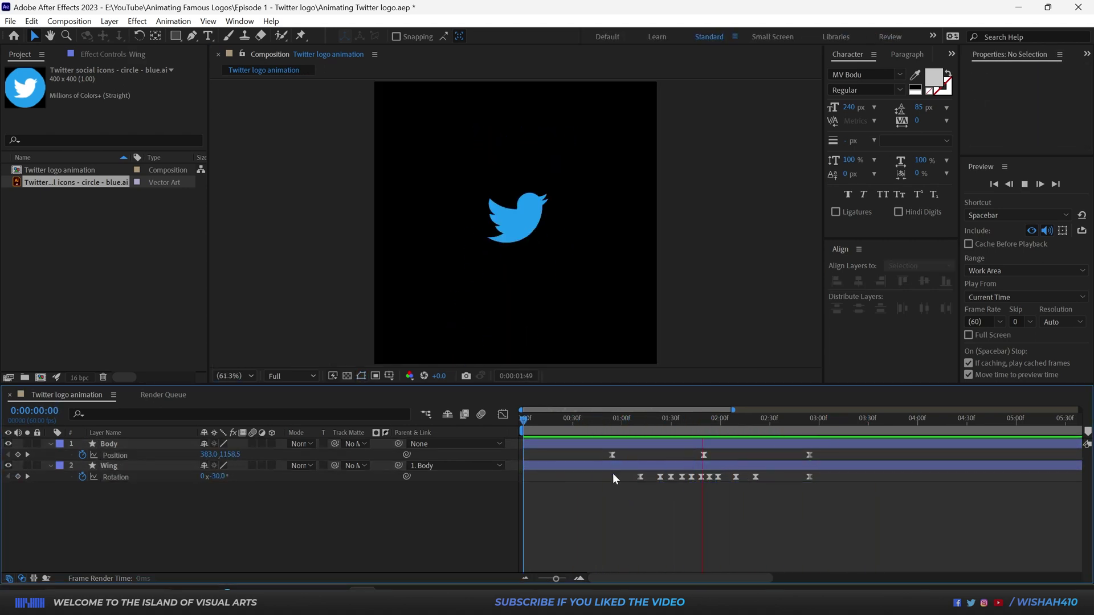
# Step: Start keyframing the Body's Rotation at 0:00:00:54 and add 0° keyframes at about 0:00:01:26, 0:00:02:28 and 0:00:03:01
pyautogui.press('.')
pyautogui.press('.')
pyautogui.press(',')
pyautogui.click(663, 423)
pyautogui.click(585, 443)
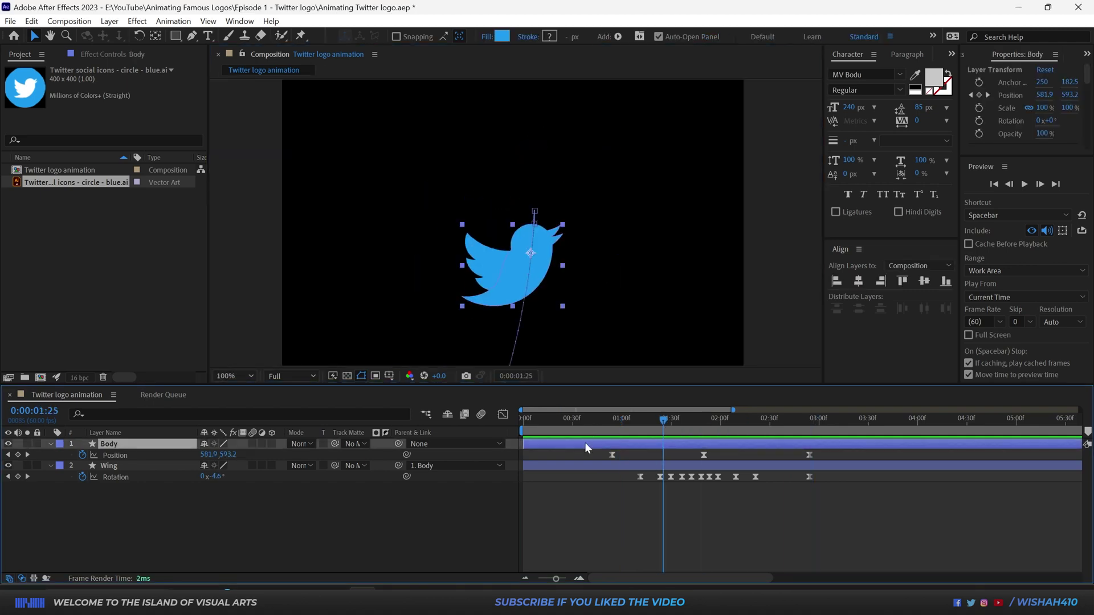
pyautogui.click(611, 420)
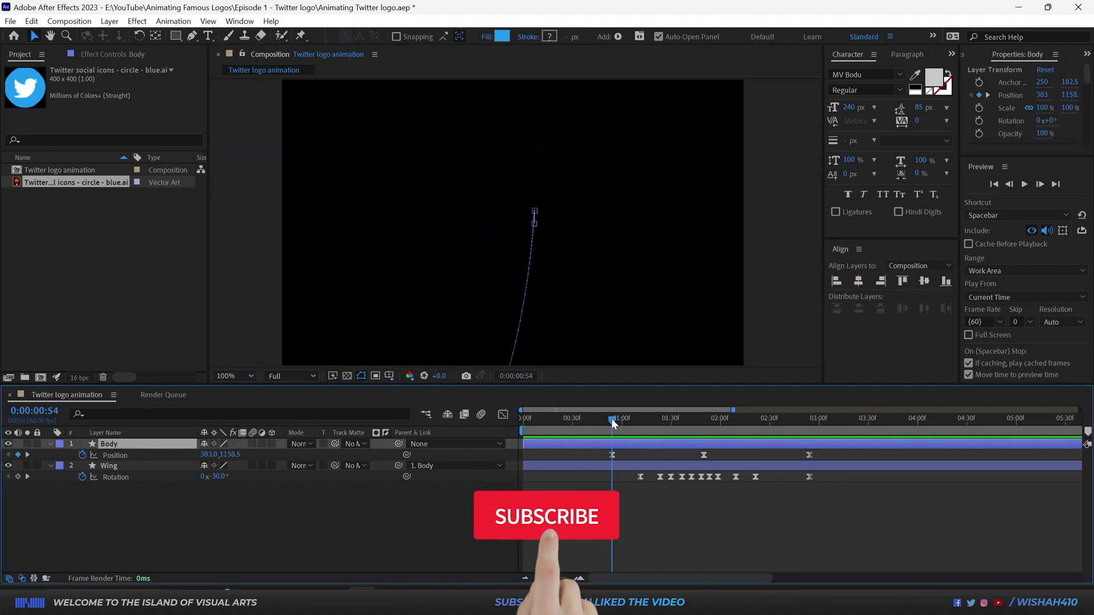
pyautogui.press('r')
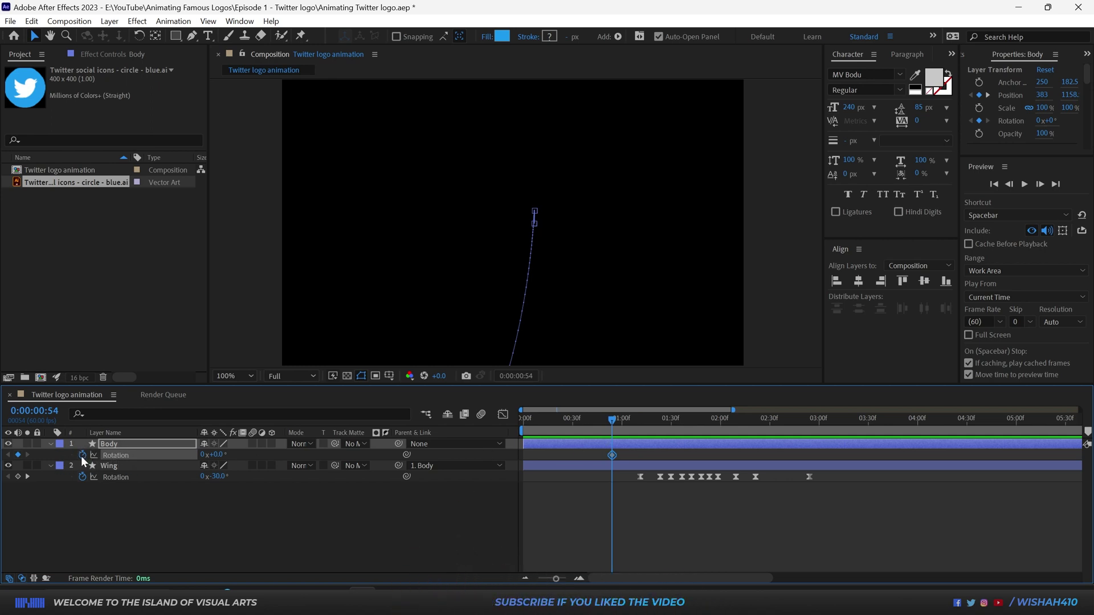
pyautogui.moveTo(631, 422); pyautogui.dragTo(821, 425)
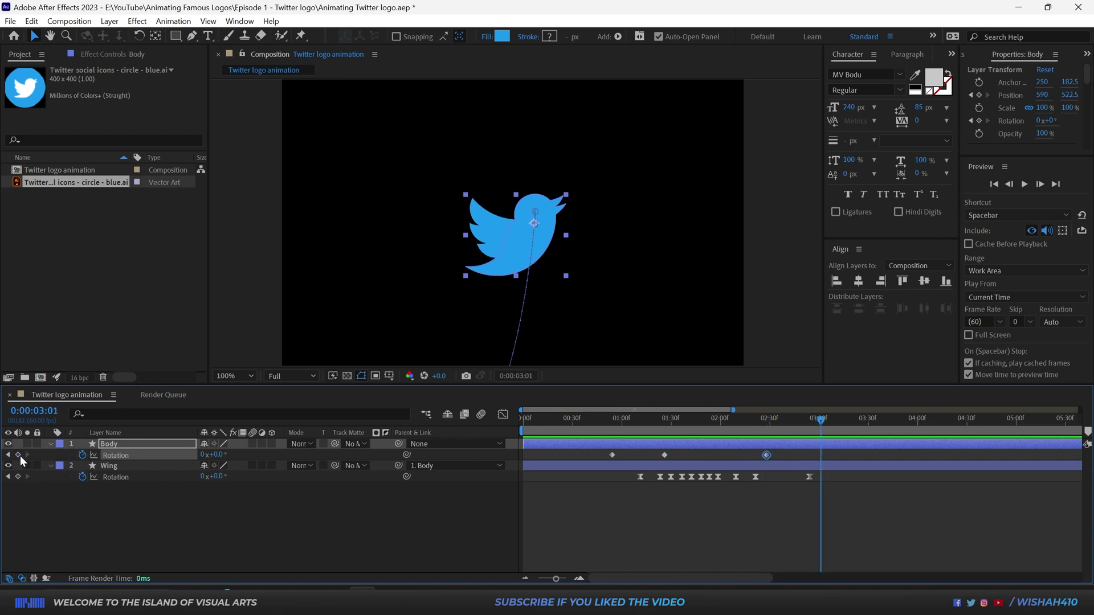
# Step: Set the Body's Rotation to -13° at 0:00:00:54 and to -14° at 0:00:01:26
pyautogui.moveTo(627, 421)
pyautogui.mouseDown()
pyautogui.moveTo(616, 422)
pyautogui.moveTo(773, 420)
pyautogui.moveTo(612, 425)
pyautogui.mouseUp()
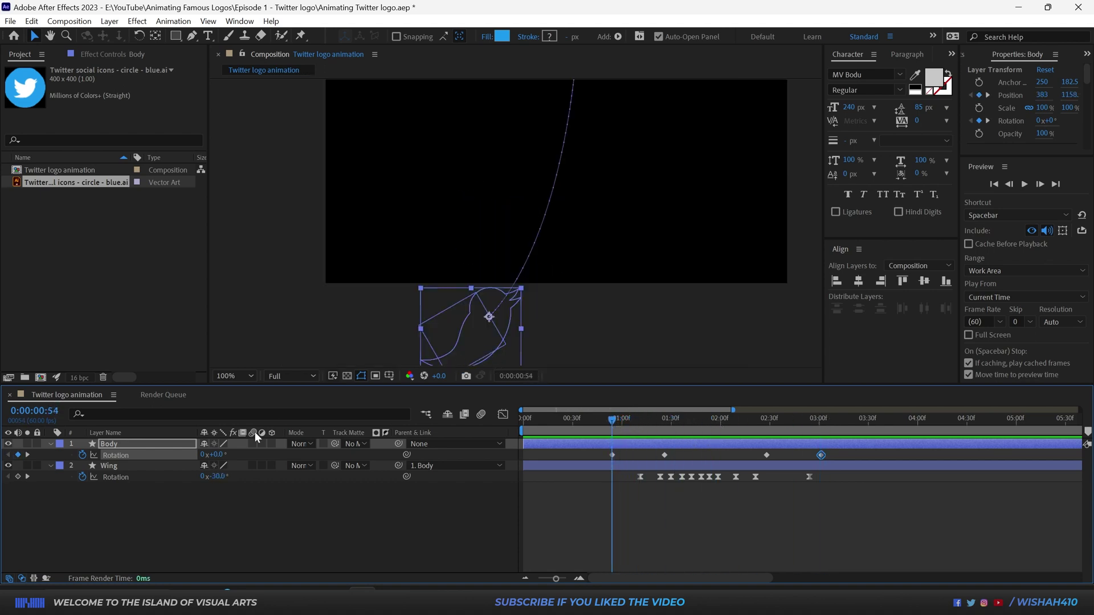
pyautogui.moveTo(221, 458); pyautogui.dragTo(212, 456)
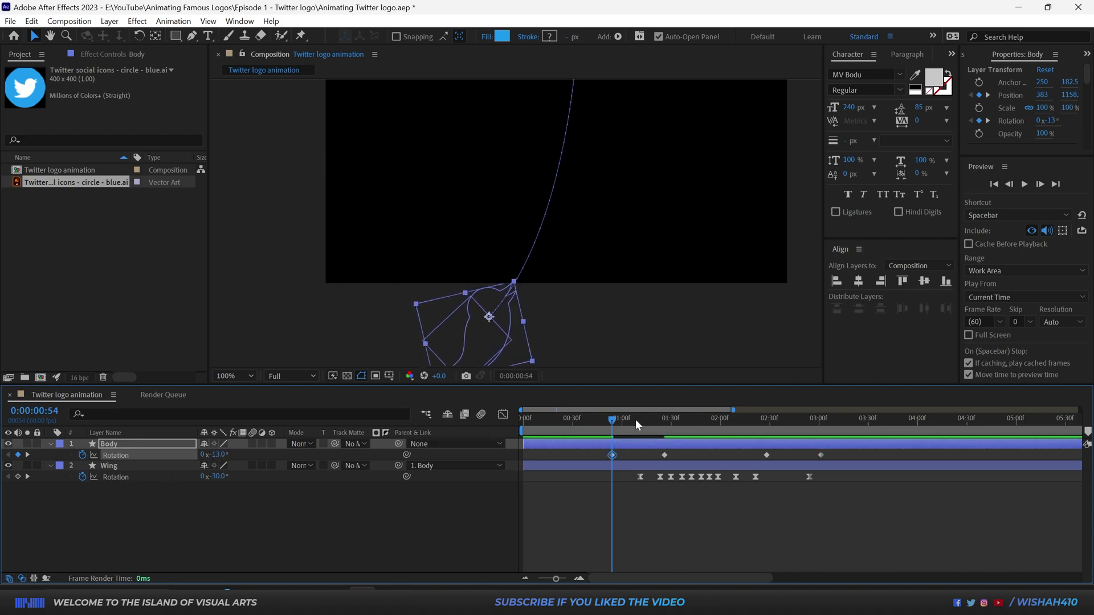
pyautogui.moveTo(613, 421); pyautogui.dragTo(661, 419)
pyautogui.scroll(-2, 596, 281)
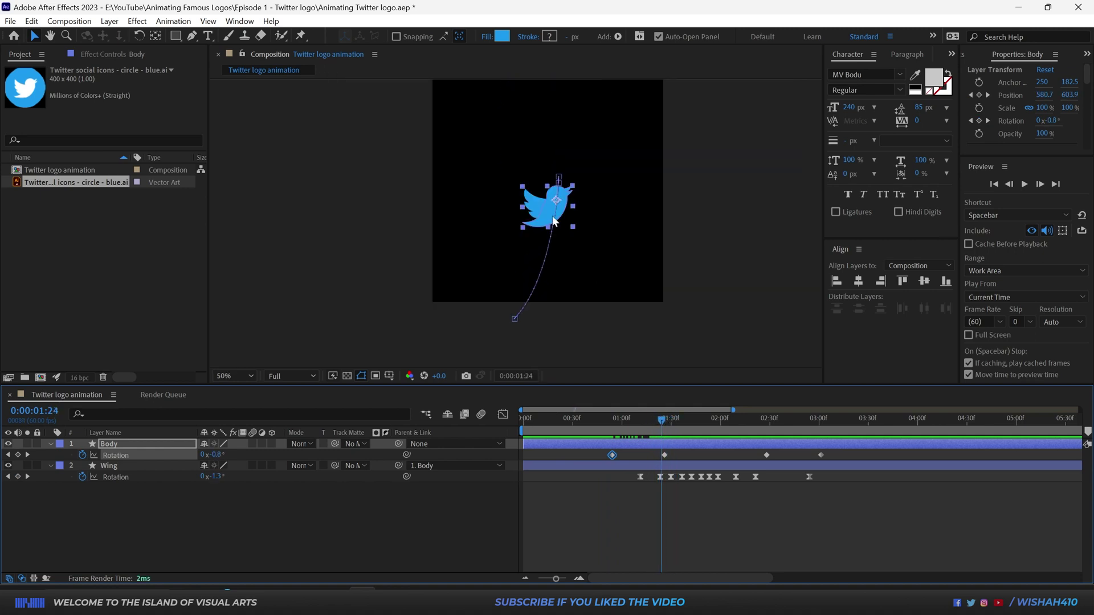
pyautogui.scroll(2, 564, 230)
pyautogui.scroll(2, 555, 265)
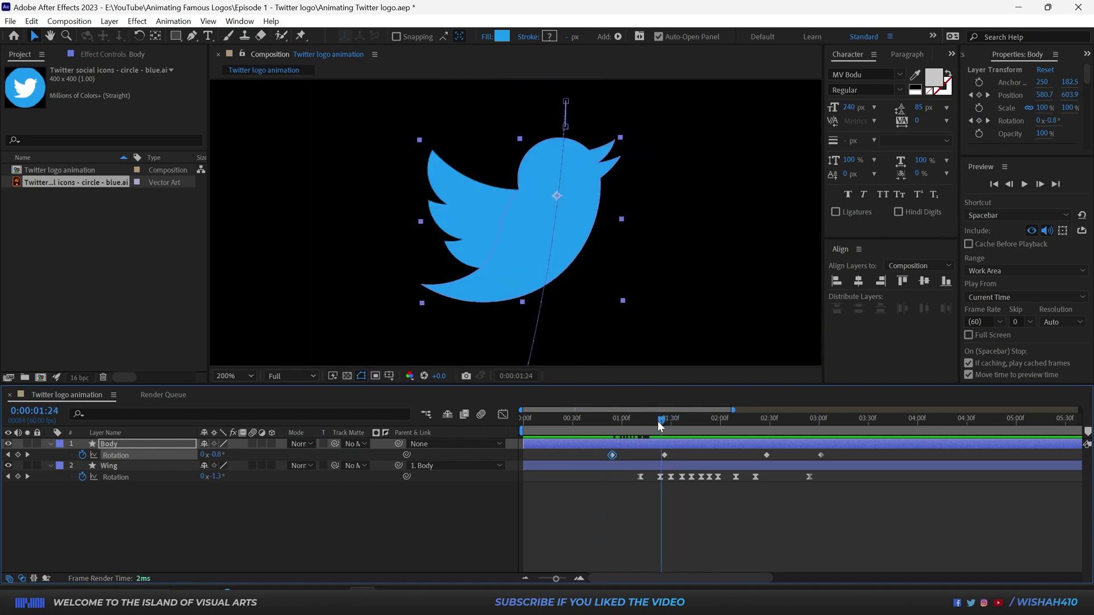
pyautogui.moveTo(659, 423); pyautogui.dragTo(663, 423)
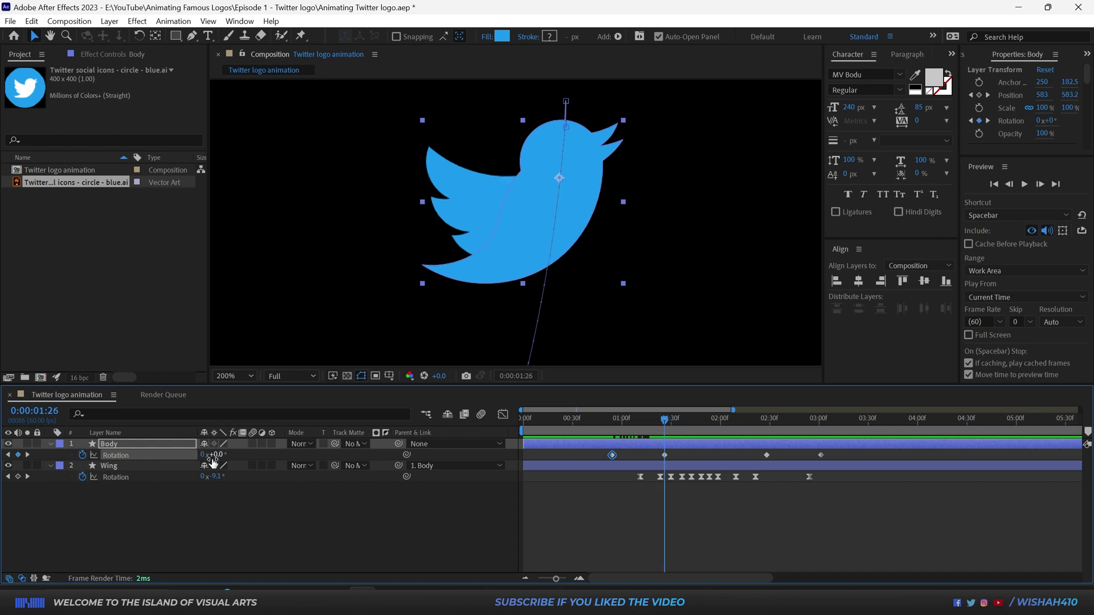
pyautogui.moveTo(216, 456); pyautogui.dragTo(208, 456)
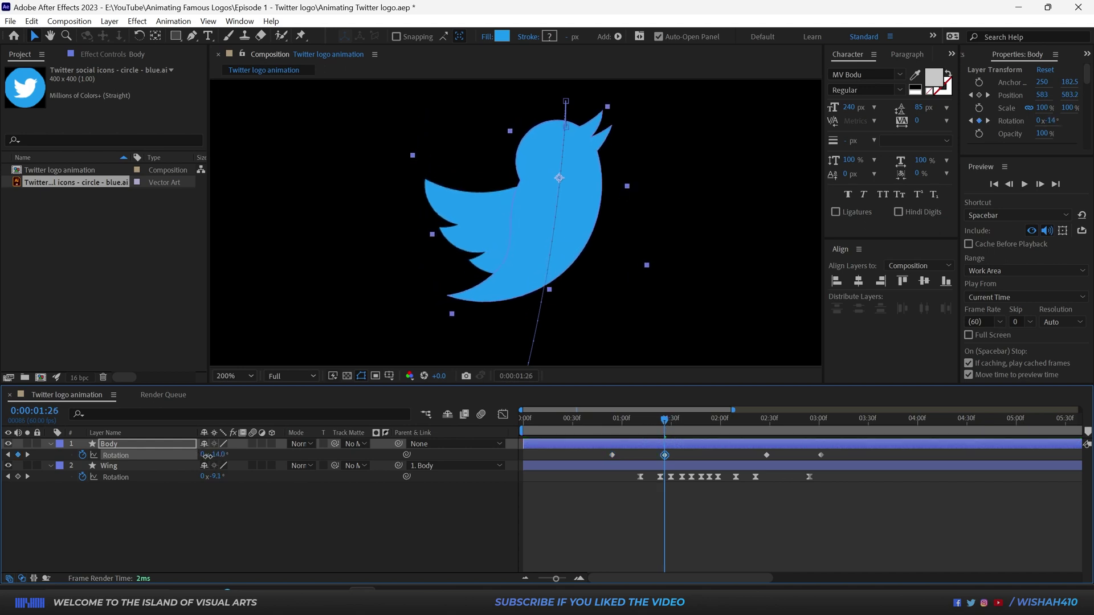
# Step: Delete the Body's third Rotation keyframe, move the final one to about 0:00:02:45, and apply Easy Ease to the Rotation keyframes
pyautogui.moveTo(652, 421); pyautogui.dragTo(794, 457)
pyautogui.click(766, 455)
pyautogui.click(532, 467)
pyautogui.moveTo(575, 457); pyautogui.dragTo(861, 460)
pyautogui.click(860, 460)
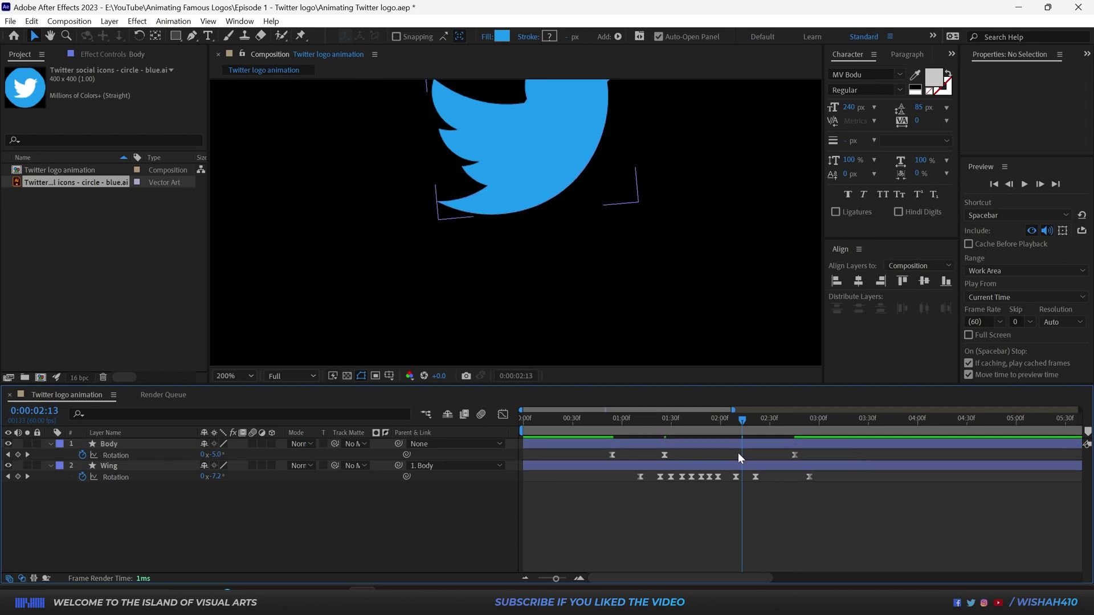
# Step: Fit the composition in the viewer and play back the Body's rotation from about 0:00:00:42
pyautogui.moveTo(670, 419); pyautogui.dragTo(585, 420)
pyautogui.click(247, 375)
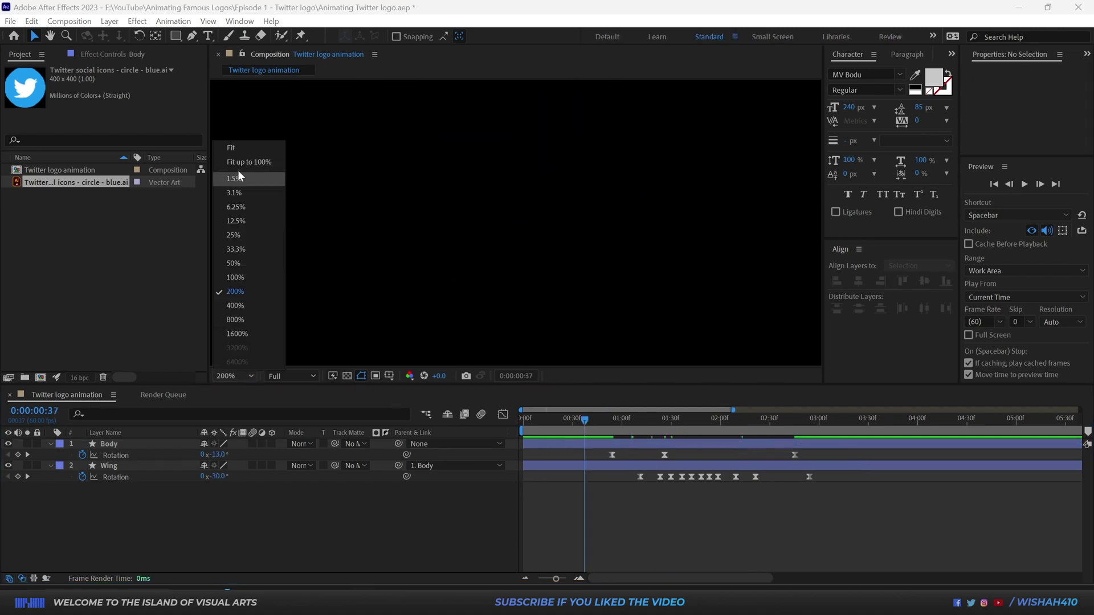
pyautogui.click(237, 170)
pyautogui.click(592, 420)
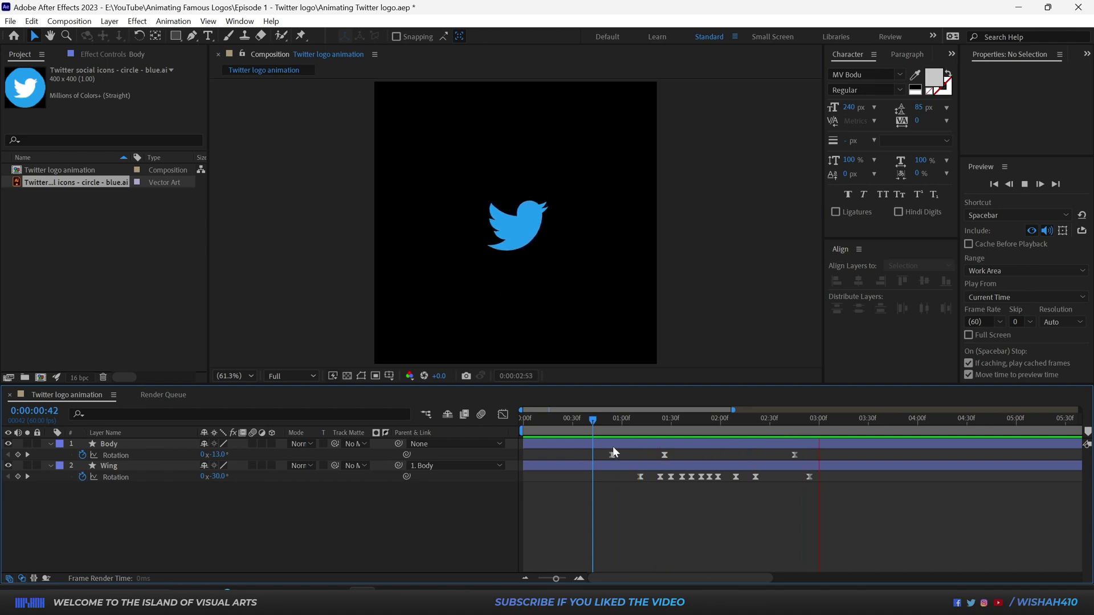
# Step: Add a Body Rotation keyframe at 0:00:02:23 with a positive angle and move the final one to about 0:00:02:54
pyautogui.moveTo(594, 415); pyautogui.dragTo(730, 443)
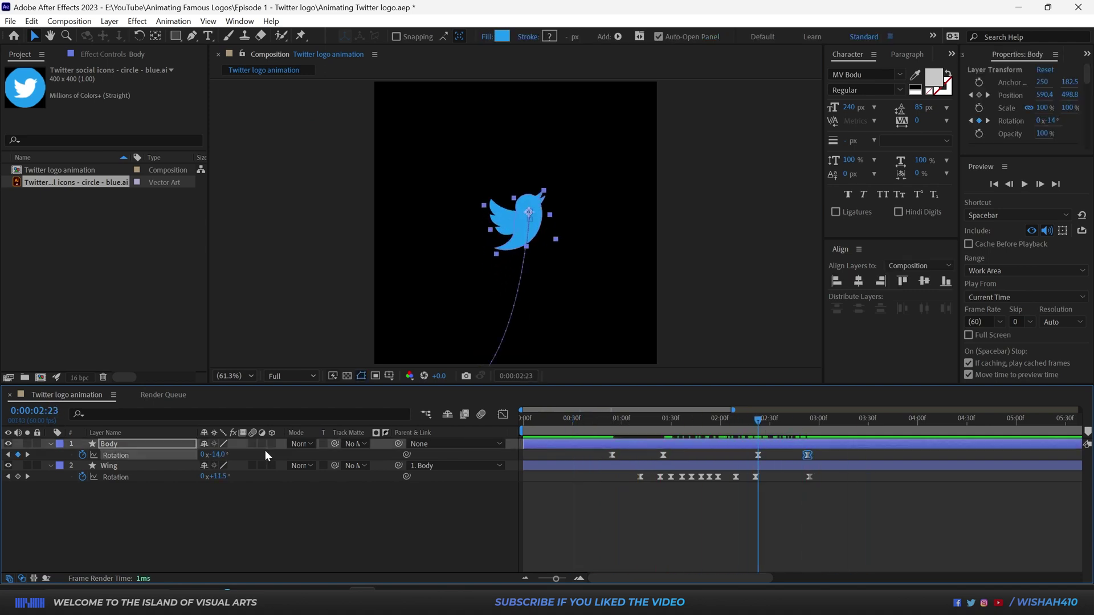
pyautogui.moveTo(215, 454); pyautogui.dragTo(221, 454)
# Step: Move the Body's first Rotation keyframe to about 0:00:00:41 and set the second one's incoming influence to about 76% in the speed graph
pyautogui.moveTo(757, 421); pyautogui.dragTo(612, 424)
pyautogui.moveTo(694, 517); pyautogui.dragTo(664, 517)
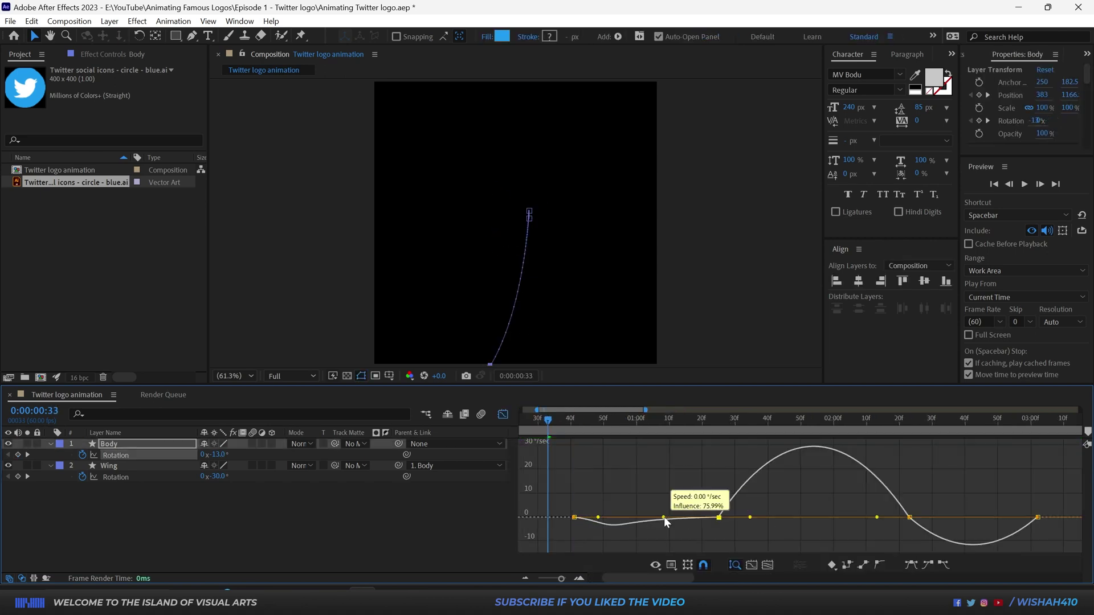
# Step: Move the final Position keyframe to about 0:00:03:11 and both final Rotation keyframes to about 0:00:03:20, then play back
pyautogui.moveTo(572, 422); pyautogui.dragTo(741, 423)
pyautogui.moveTo(624, 436); pyautogui.dragTo(735, 433)
pyautogui.moveTo(565, 422); pyautogui.dragTo(715, 422)
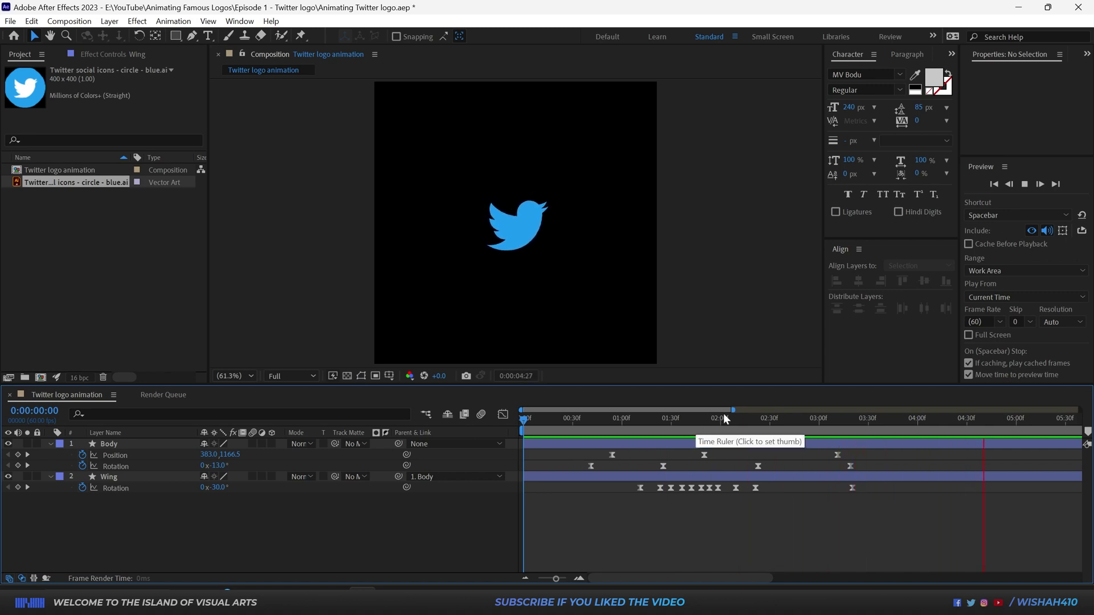
# Step: Examine the bird's wing and body outlines up close at 0:00:02:15
pyautogui.moveTo(686, 419); pyautogui.dragTo(726, 420)
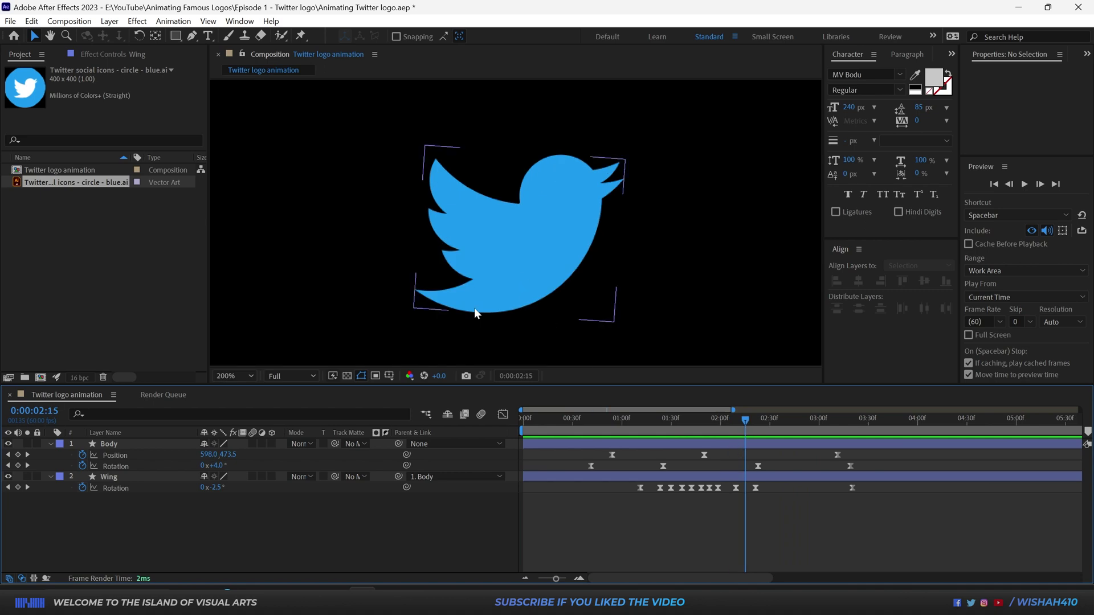
pyautogui.click(459, 217)
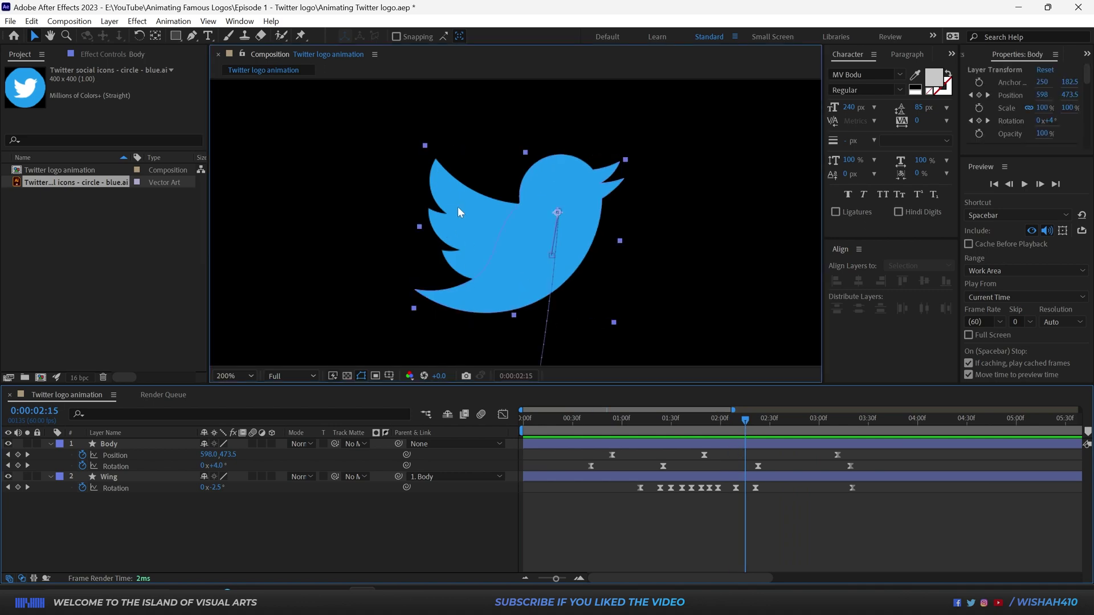
pyautogui.scroll(2, 433, 165)
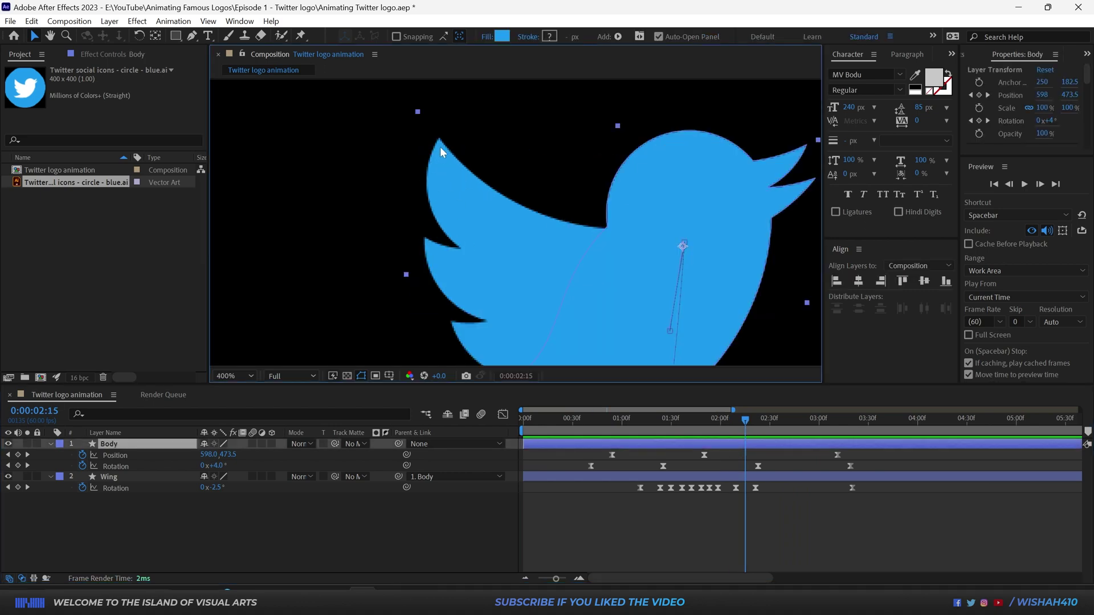
pyautogui.scroll(-2, 454, 205)
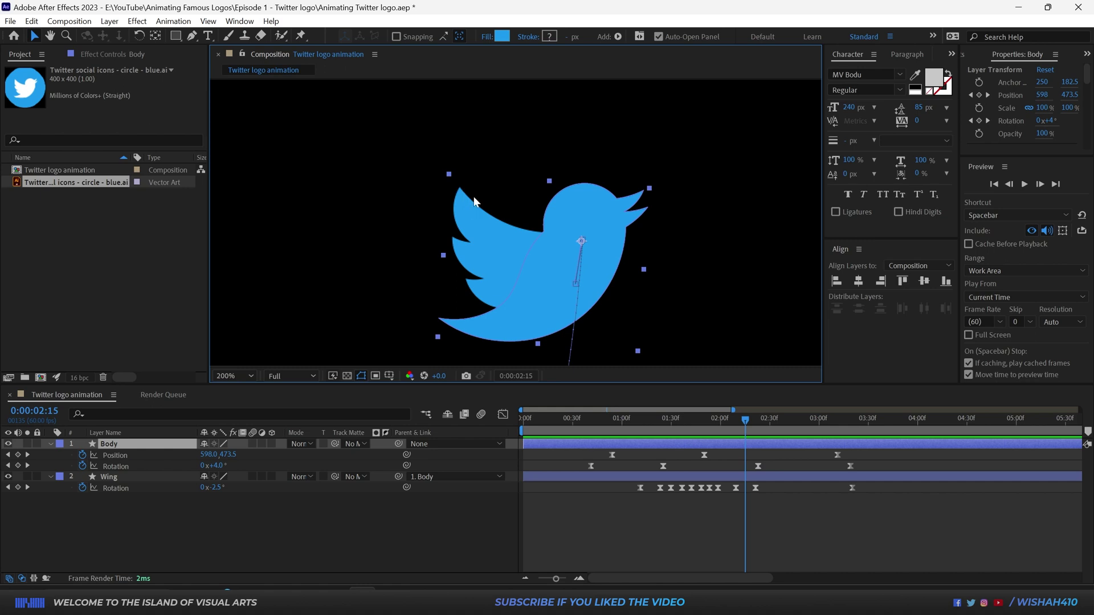
pyautogui.scroll(2, 467, 293)
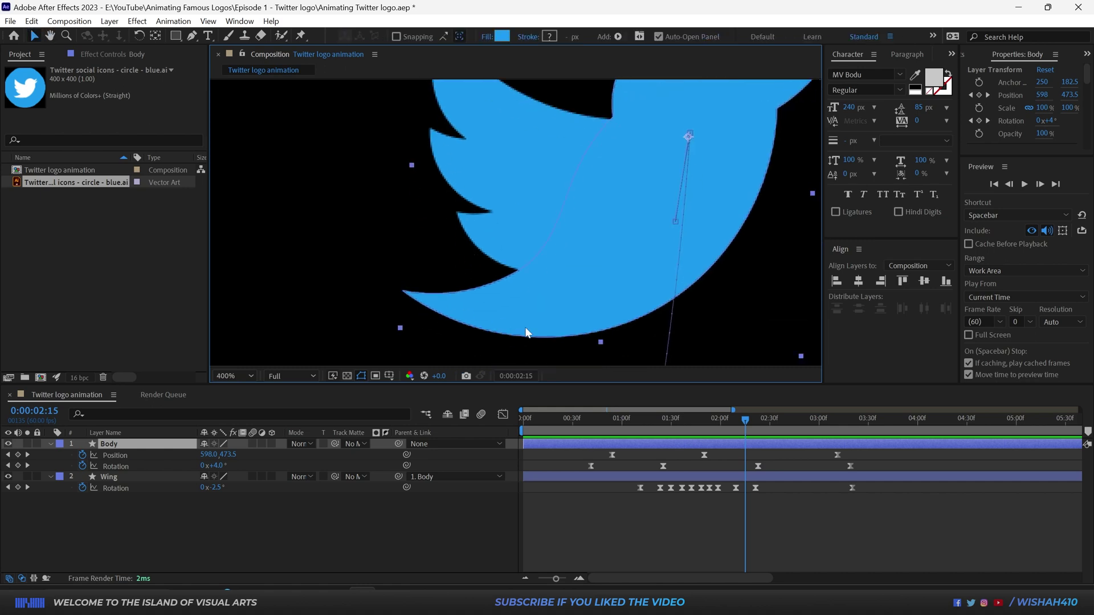
pyautogui.scroll(-2, 512, 296)
pyautogui.scroll(2, 498, 262)
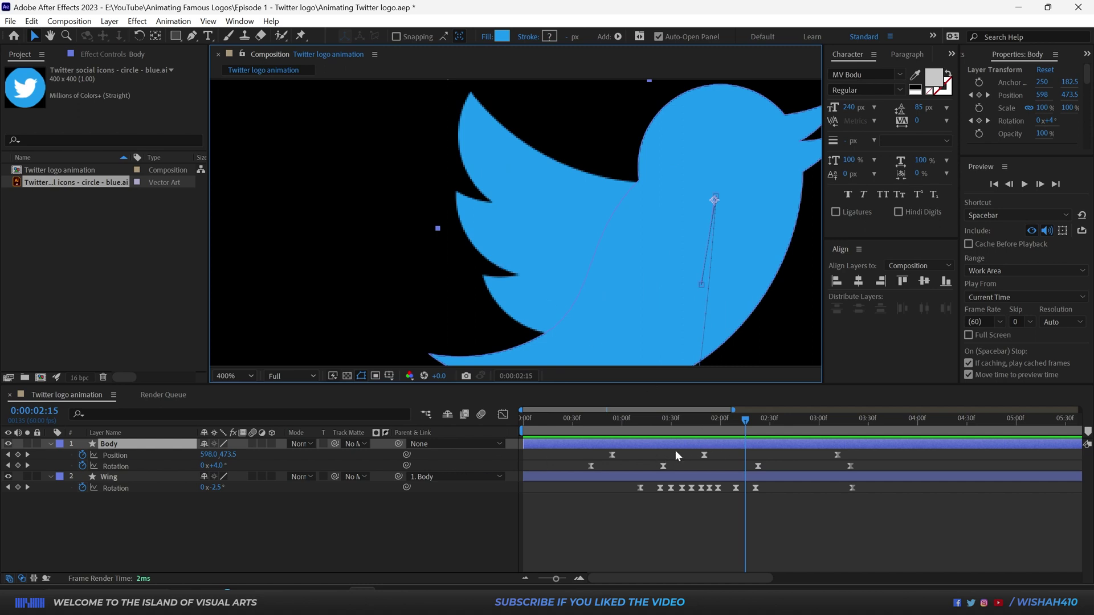
# Step: Expose the Path property of Path 1 in the Body layer's Group 1
pyautogui.keyDown('ctrl'); pyautogui.click(669, 477); pyautogui.keyUp('ctrl')
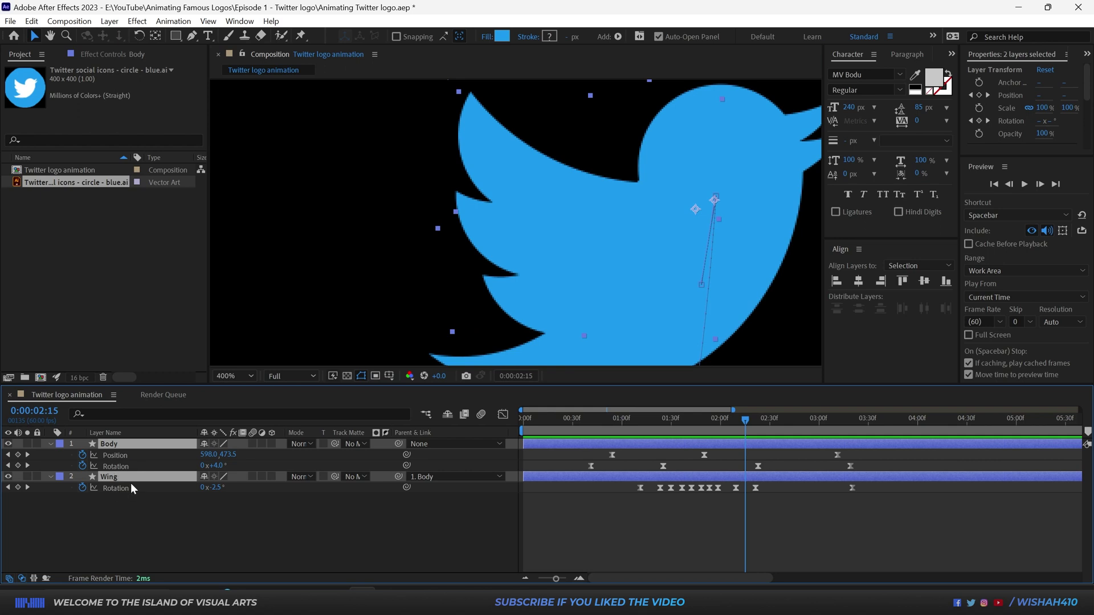
pyautogui.press('u')
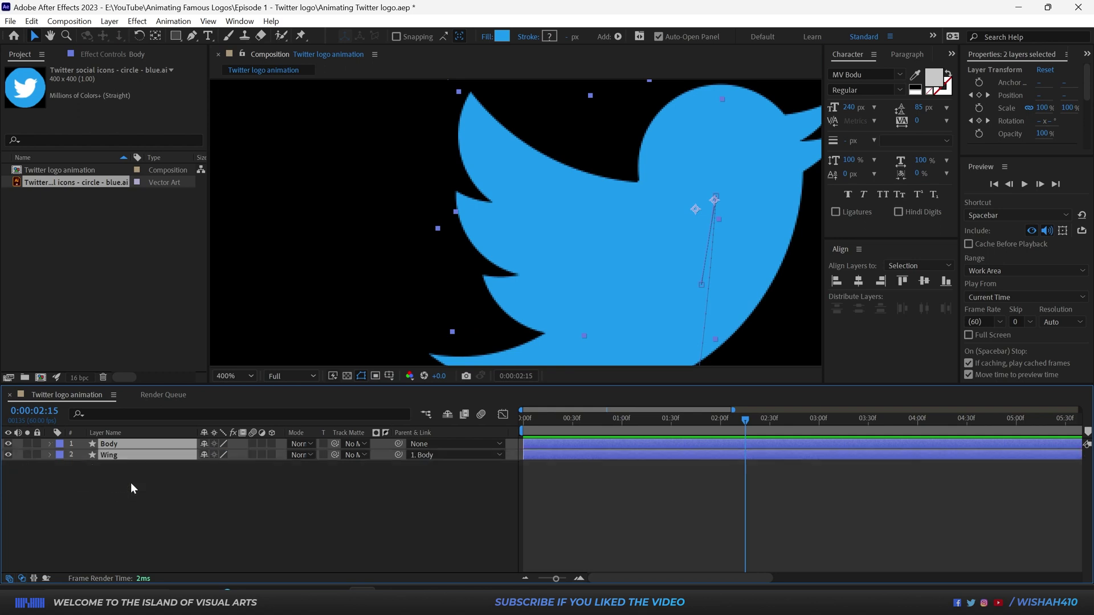
pyautogui.click(50, 444)
pyautogui.click(61, 456)
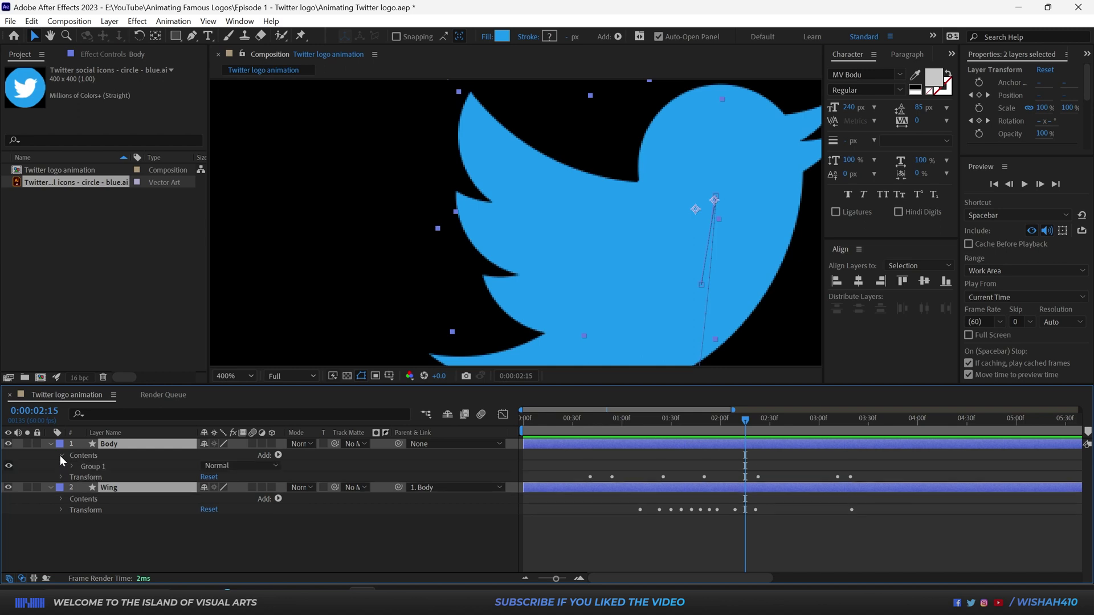
pyautogui.click(72, 466)
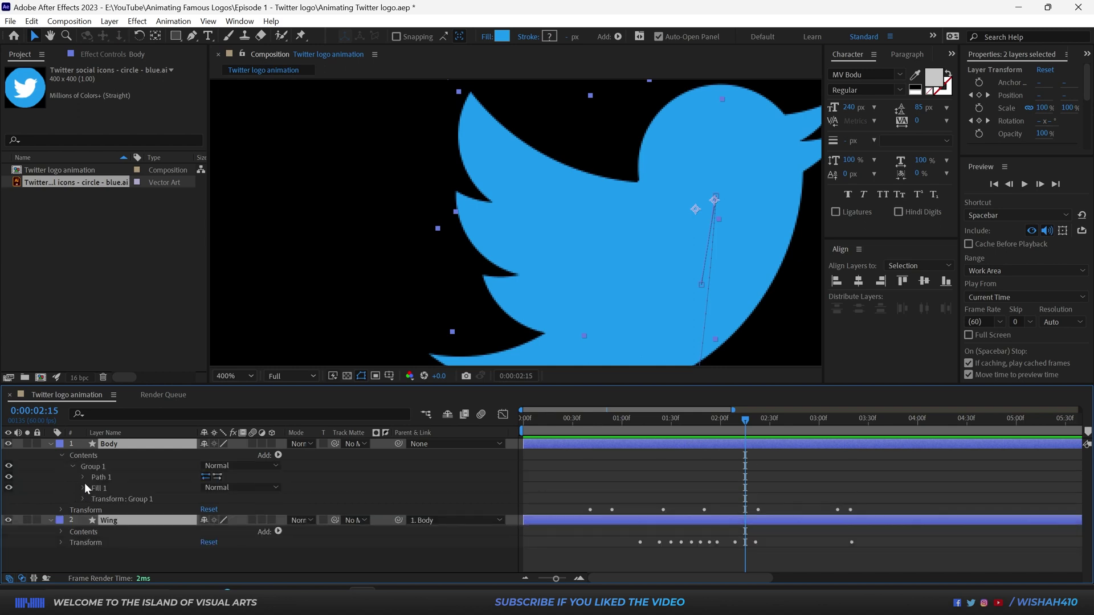
pyautogui.click(83, 476)
pyautogui.click(130, 480)
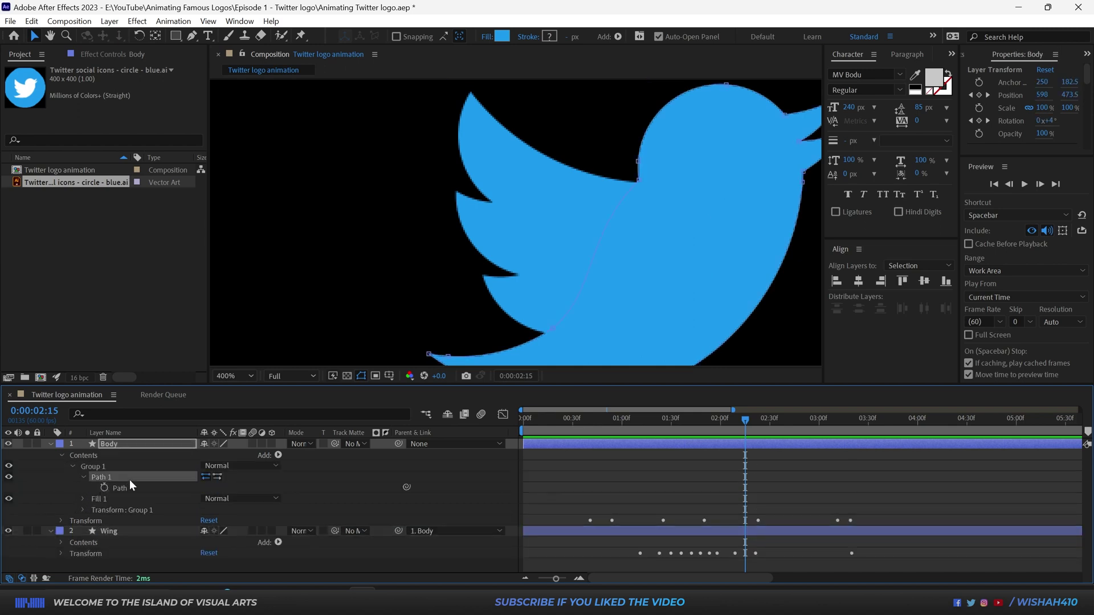
# Step: Examine the bird's tail and wing shape at several moments of the flight between 0:00:01:07 and 0:00:02:43
pyautogui.moveTo(655, 422); pyautogui.dragTo(791, 419)
pyautogui.click(611, 438)
pyautogui.press(',')
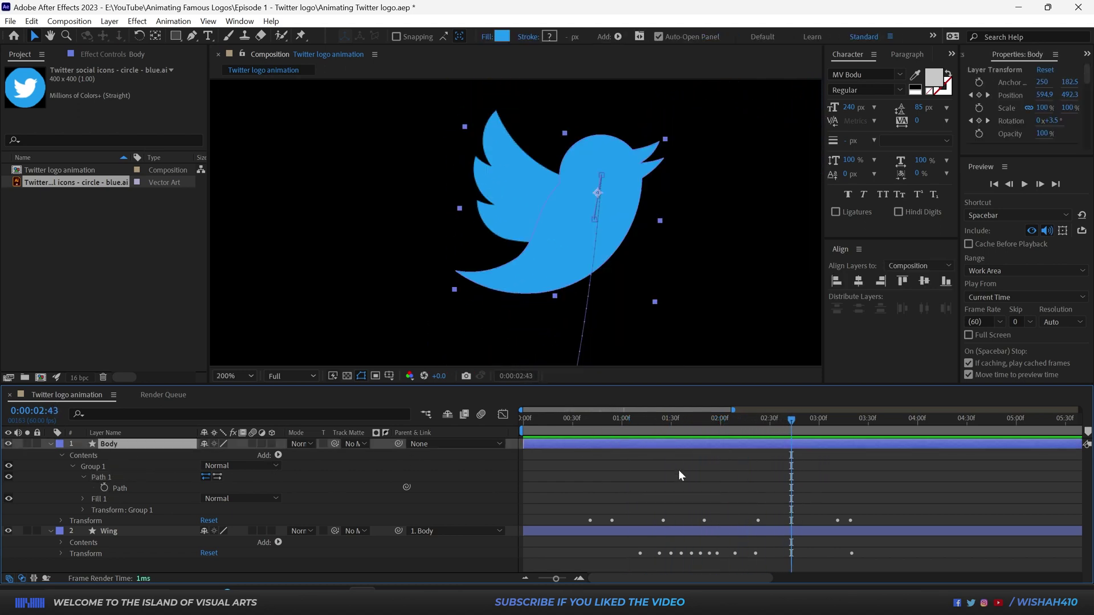
pyautogui.moveTo(753, 425); pyautogui.dragTo(589, 426)
pyautogui.moveTo(657, 426); pyautogui.dragTo(669, 426)
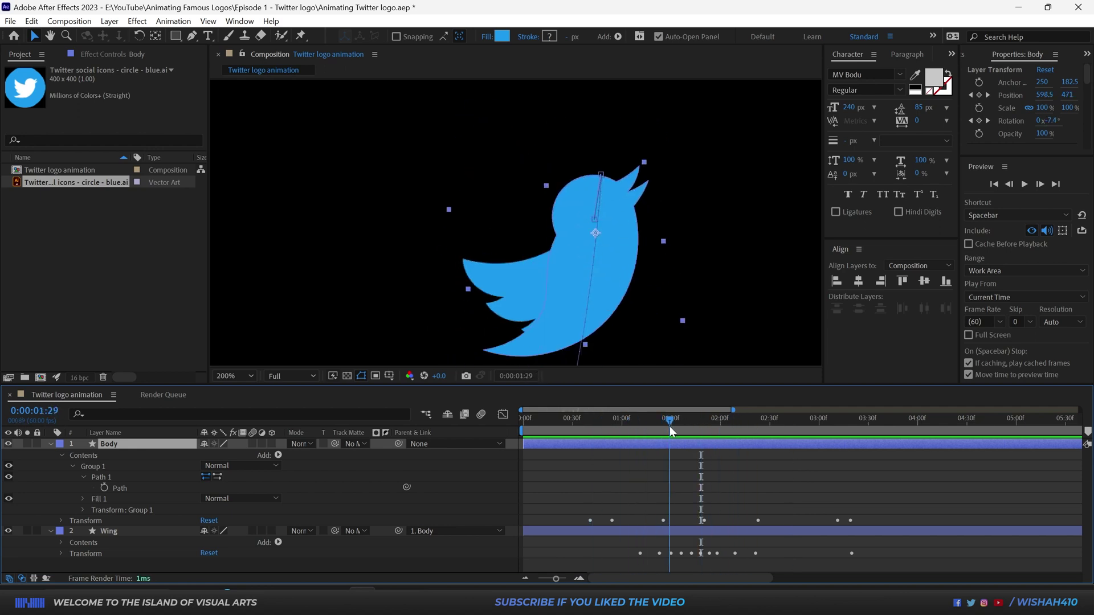
pyautogui.scroll(-1, 604, 228)
pyautogui.scroll(1, 558, 310)
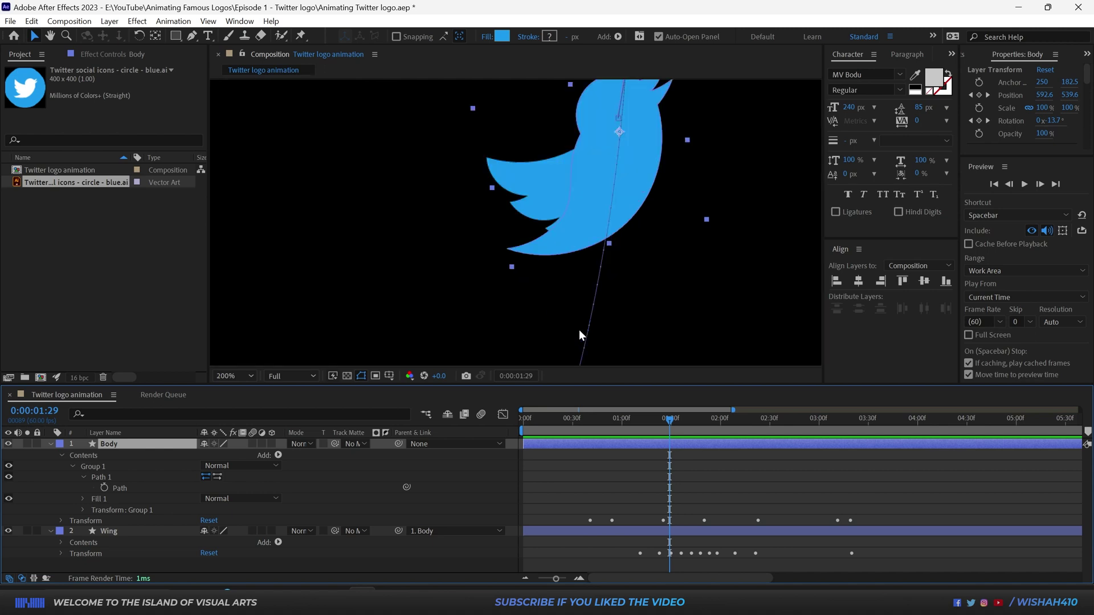
pyautogui.moveTo(651, 423)
pyautogui.mouseDown()
pyautogui.moveTo(608, 423)
pyautogui.moveTo(634, 422)
pyautogui.mouseUp()
pyautogui.scroll(-2, 534, 223)
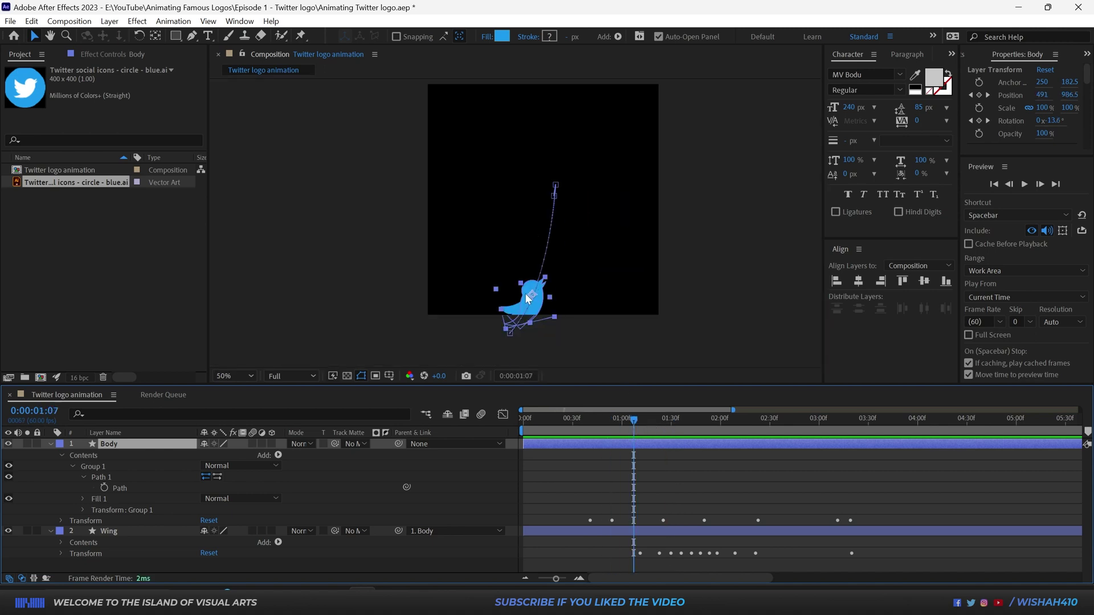
pyautogui.scroll(4, 523, 291)
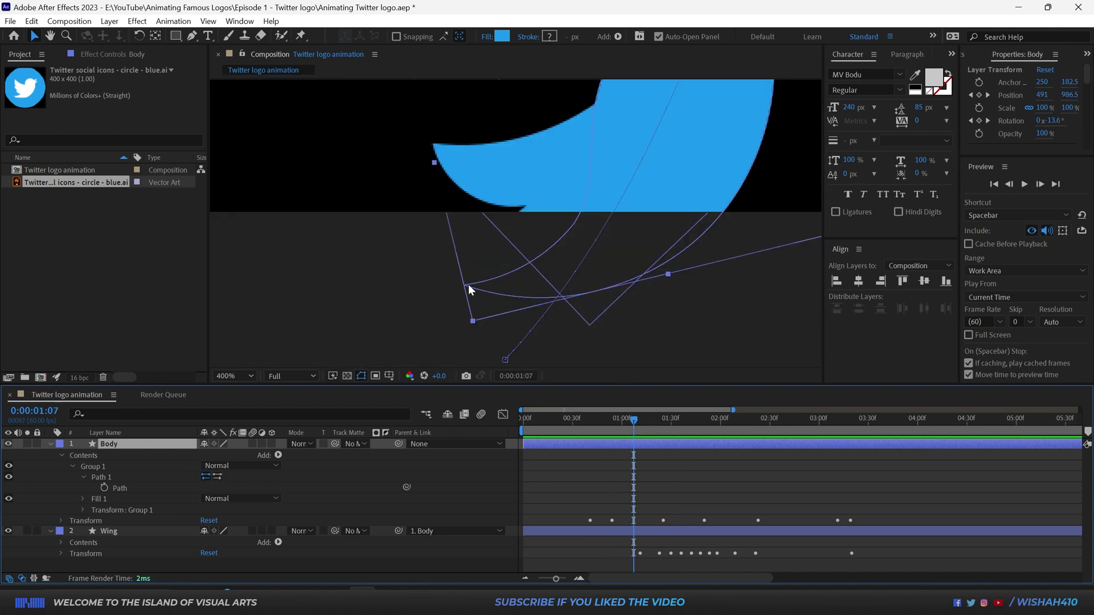
# Step: Create a Body Path keyframe at 0:00:01:08 and move it to about 0:00:04:11
pyautogui.moveTo(634, 422); pyautogui.dragTo(636, 426)
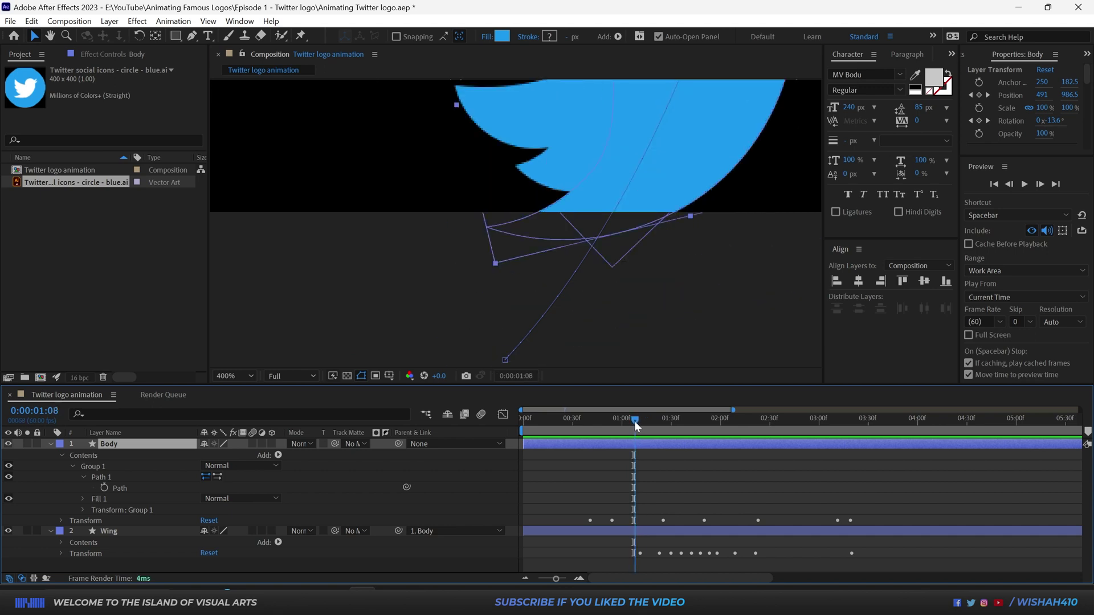
pyautogui.click(103, 487)
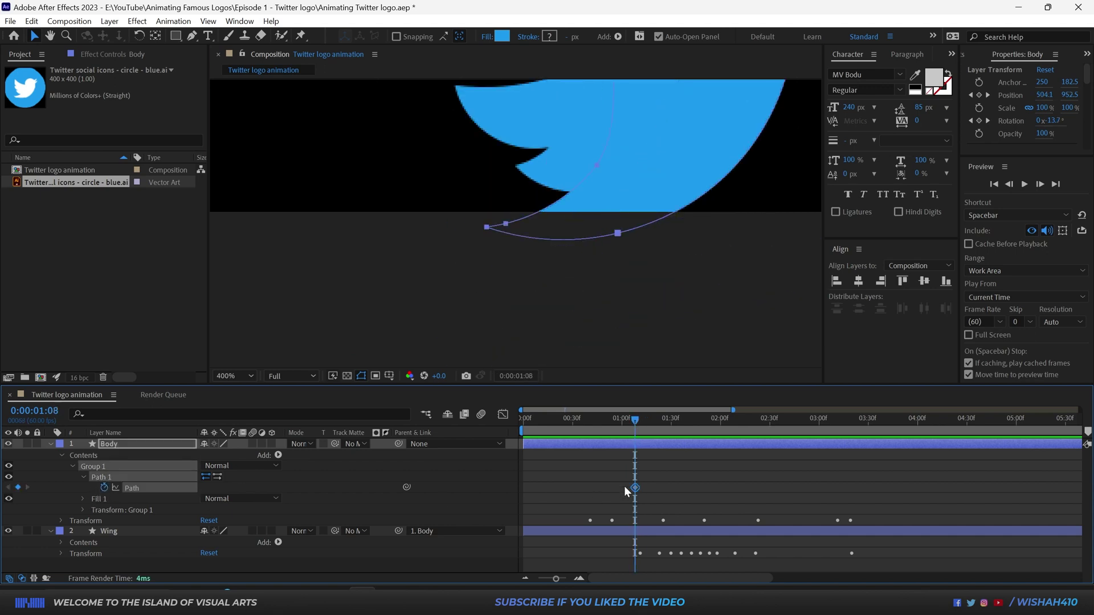
pyautogui.moveTo(636, 491); pyautogui.dragTo(935, 488)
# Step: Use the Pen tool to reshape the Body's tail at 0:00:01:08 into a narrower tip pointing further down
pyautogui.click(486, 228)
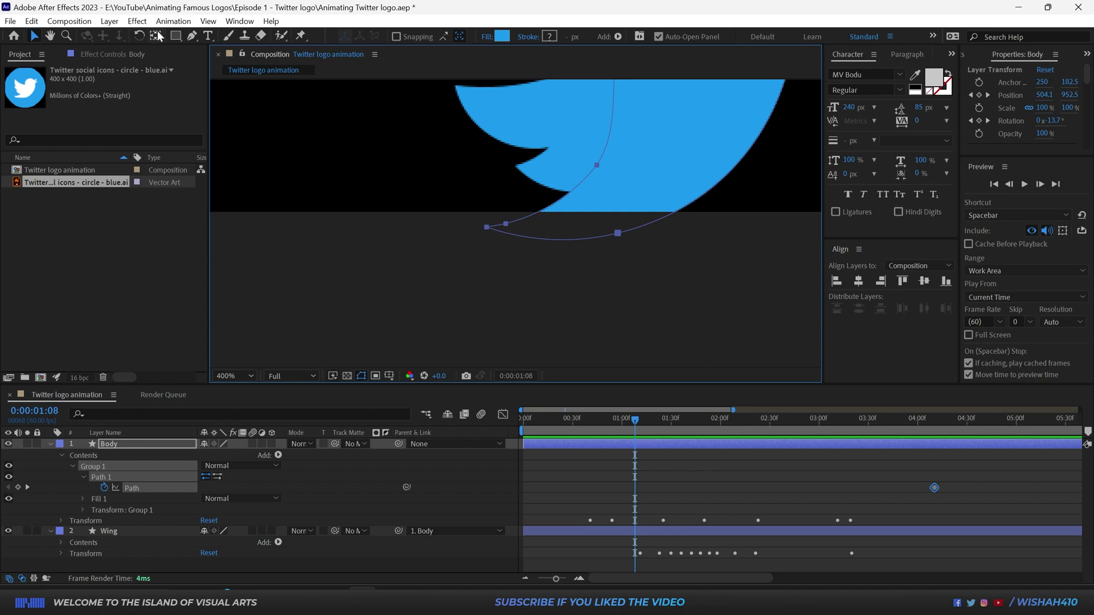
pyautogui.click(193, 37)
pyautogui.click(486, 228)
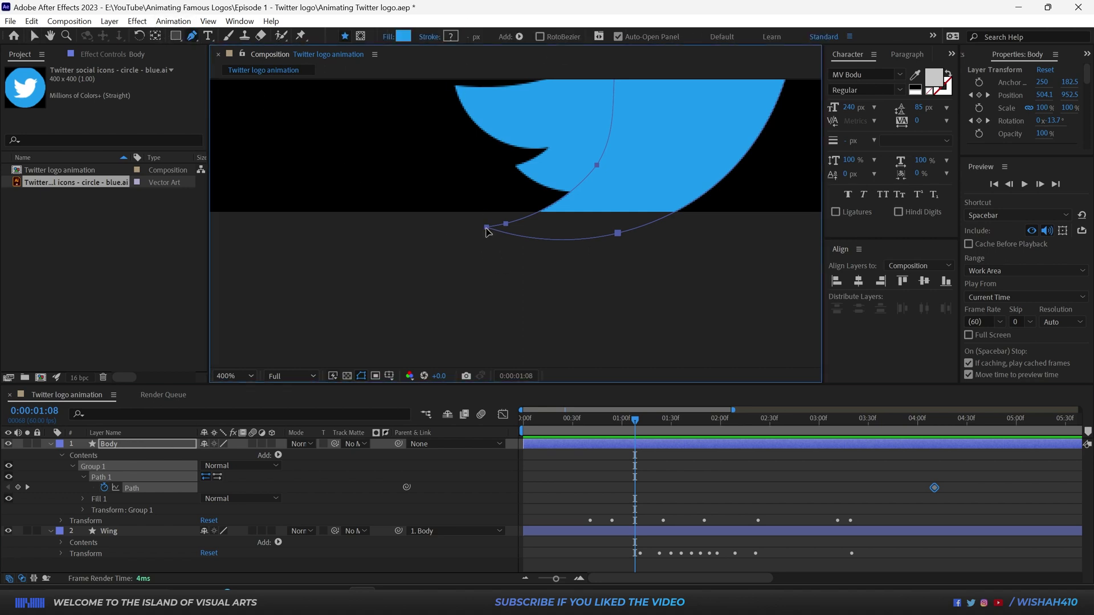
pyautogui.moveTo(486, 228); pyautogui.dragTo(489, 235)
pyautogui.hotkey('ctrl', 'z')
pyautogui.click(616, 446)
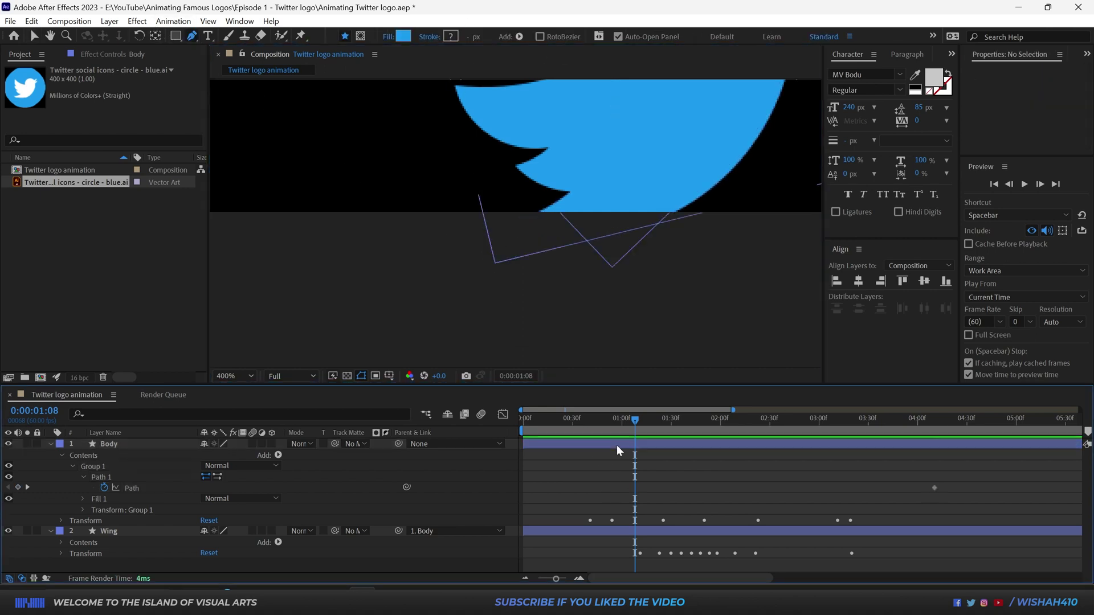
pyautogui.moveTo(486, 228); pyautogui.dragTo(548, 272)
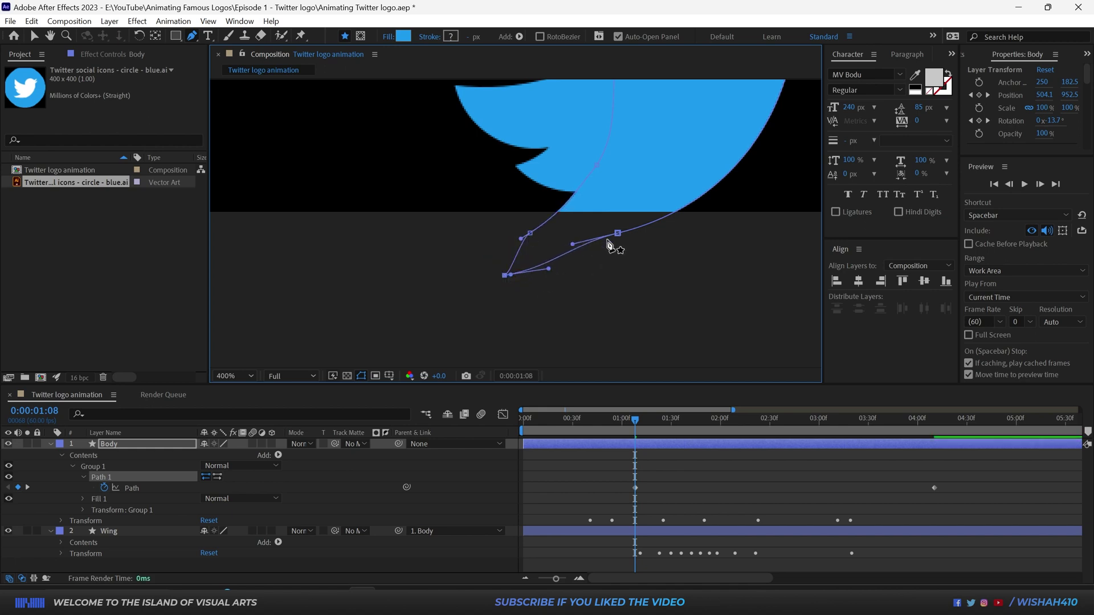
pyautogui.moveTo(619, 237); pyautogui.dragTo(569, 208)
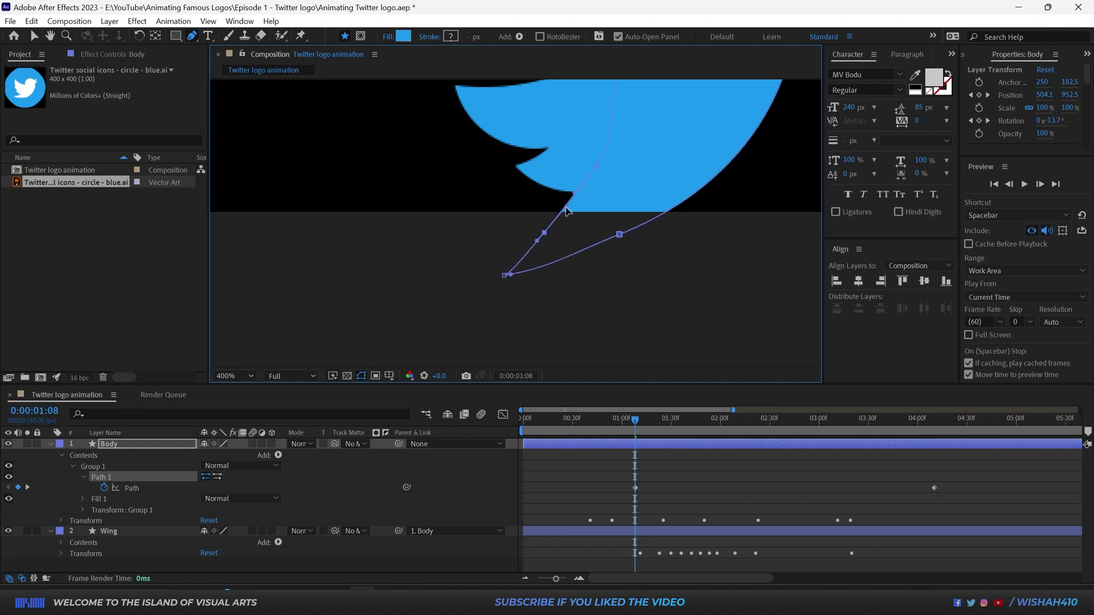
pyautogui.moveTo(511, 272); pyautogui.dragTo(541, 240)
# Step: Adjust the Body's tail outline partway through the flight, at about 0:00:01:41
pyautogui.scroll(-3, 512, 313)
pyautogui.moveTo(634, 429); pyautogui.dragTo(690, 436)
pyautogui.scroll(2, 539, 294)
pyautogui.press('pagedown')
pyautogui.scroll(1, 494, 280)
pyautogui.moveTo(458, 267); pyautogui.dragTo(469, 266)
# Step: Reshape the Body's tail for the overshoot, with eased Path keyframes at about 0:00:01:08, 0:00:02:07 and 0:00:03:10
pyautogui.moveTo(691, 425); pyautogui.dragTo(775, 427)
pyautogui.moveTo(494, 257); pyautogui.dragTo(533, 252)
pyautogui.click(423, 234)
pyautogui.moveTo(490, 185); pyautogui.dragTo(502, 253)
pyautogui.moveTo(502, 245); pyautogui.dragTo(566, 141)
pyautogui.moveTo(386, 335); pyautogui.dragTo(389, 331)
pyautogui.moveTo(774, 429); pyautogui.dragTo(797, 432)
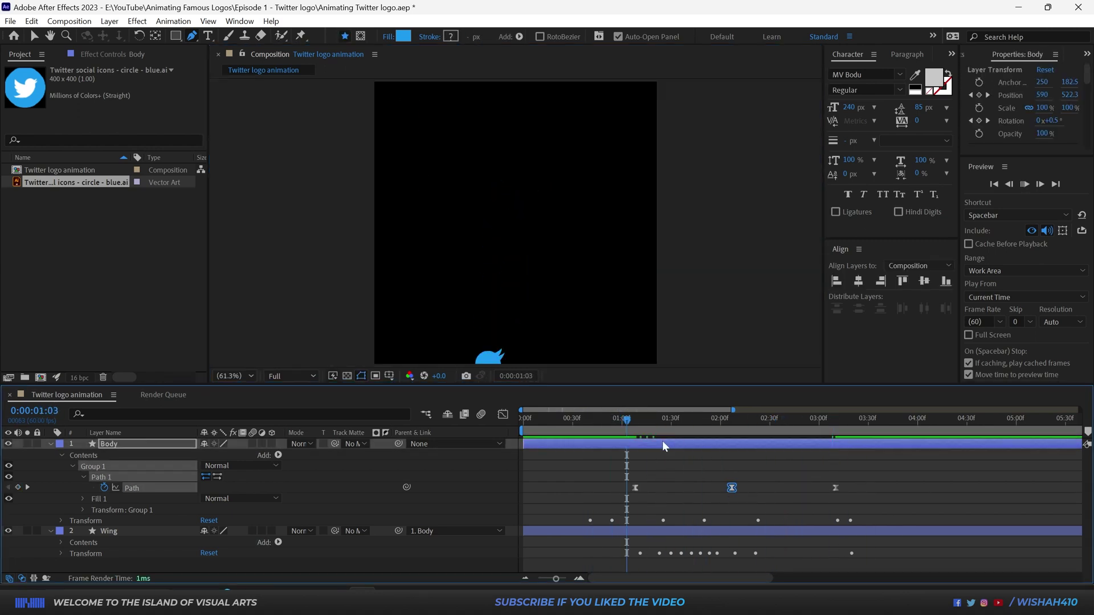
# Step: Expose the Wing's Path property and set Path keyframes at about 0:00:01:12 and 0:00:04:32
pyautogui.click(483, 239)
pyautogui.scroll(3, 504, 244)
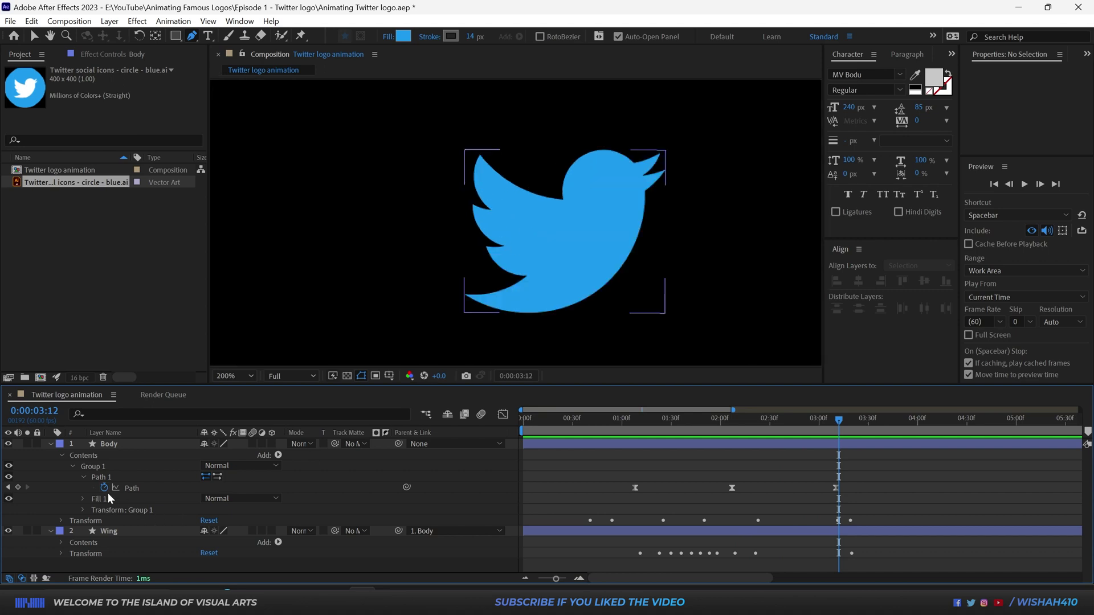
pyautogui.click(111, 531)
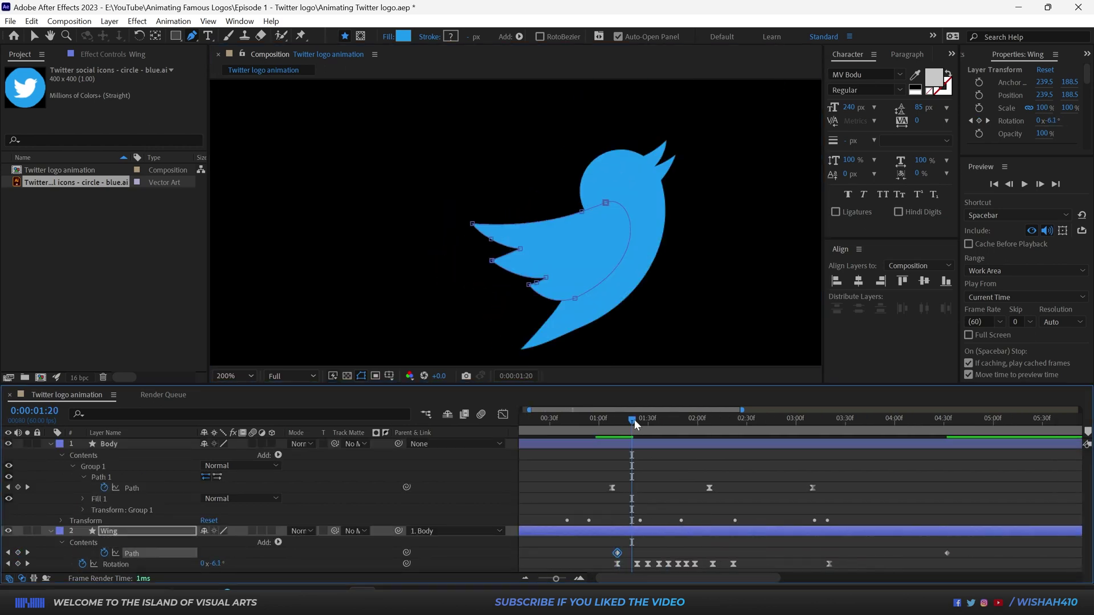
# Step: Reshape the Wing's feather outline with a new Path keyframe at about 0:00:01:24
pyautogui.moveTo(631, 421); pyautogui.dragTo(635, 425)
pyautogui.scroll(2, 497, 182)
pyautogui.moveTo(688, 208); pyautogui.dragTo(696, 210)
pyautogui.moveTo(530, 296); pyautogui.dragTo(510, 288)
pyautogui.scroll(-1, 510, 288)
# Step: Go to 0:00:01:30 and select the Wing's first Path keyframe
pyautogui.click(649, 420)
pyautogui.click(617, 553)
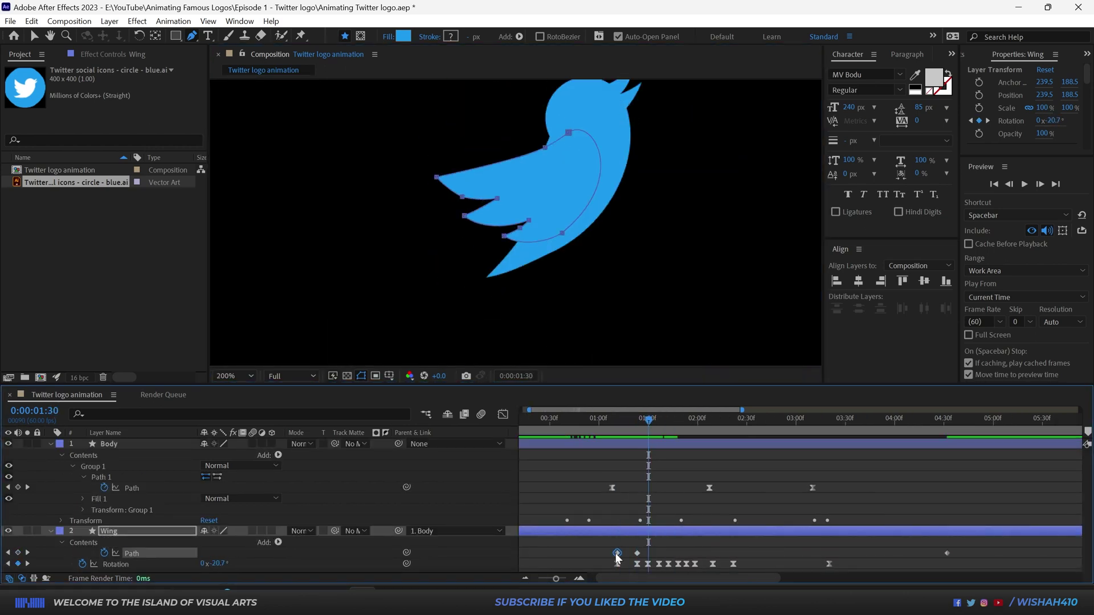